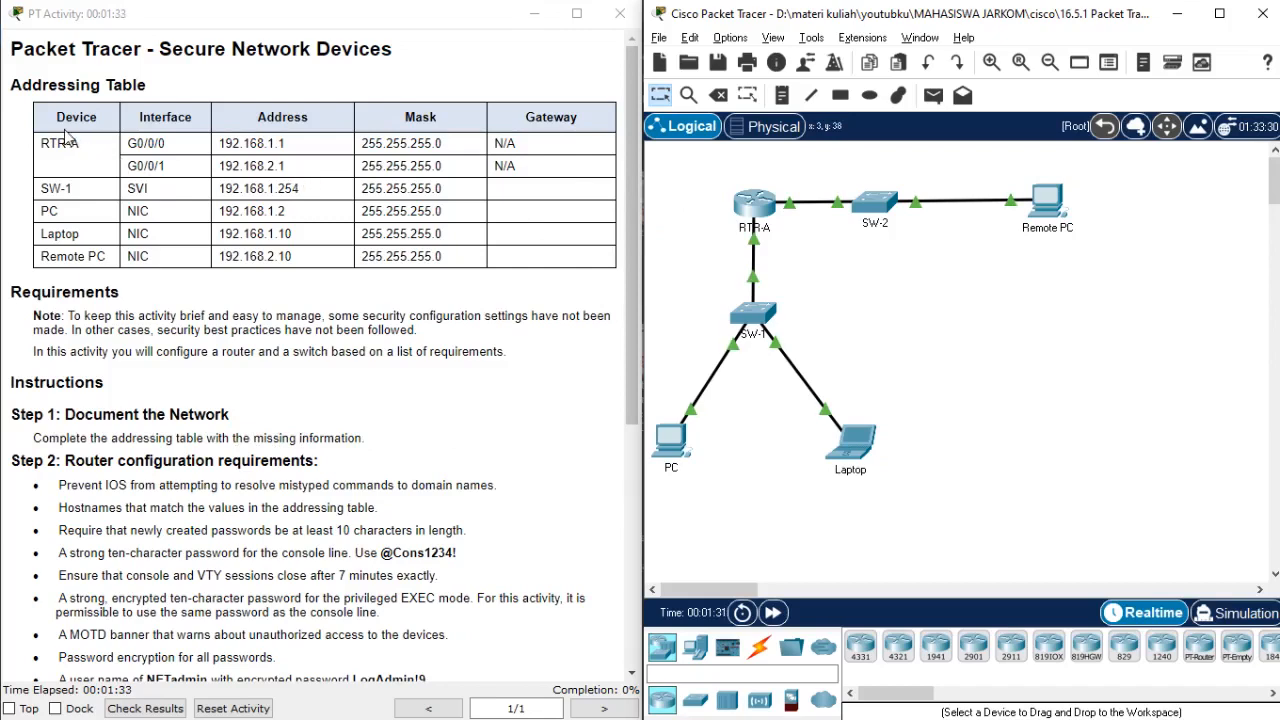
Switch to the "youtube besok" Excel workbook and check in the topology which RTR-A interface connects to SW-1.
key("alt+Tab")
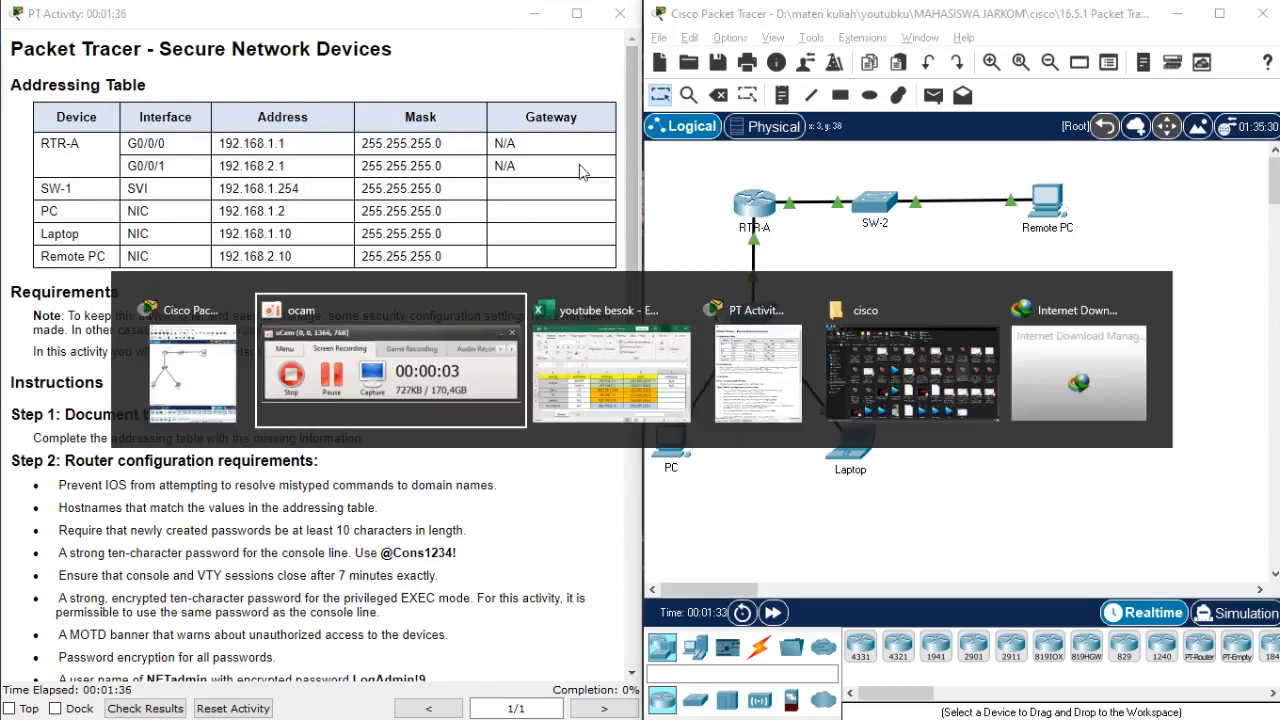
key("alt+Tab")
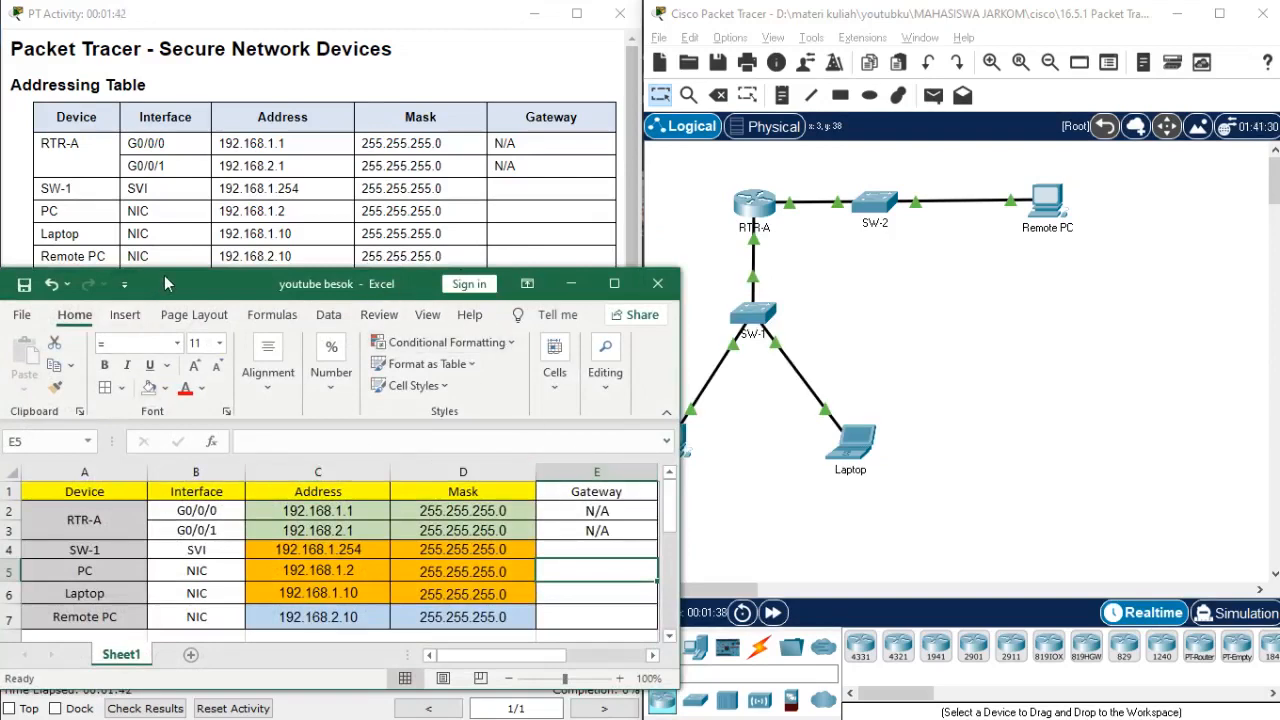
left_click_drag(167, 284, 173, 288)
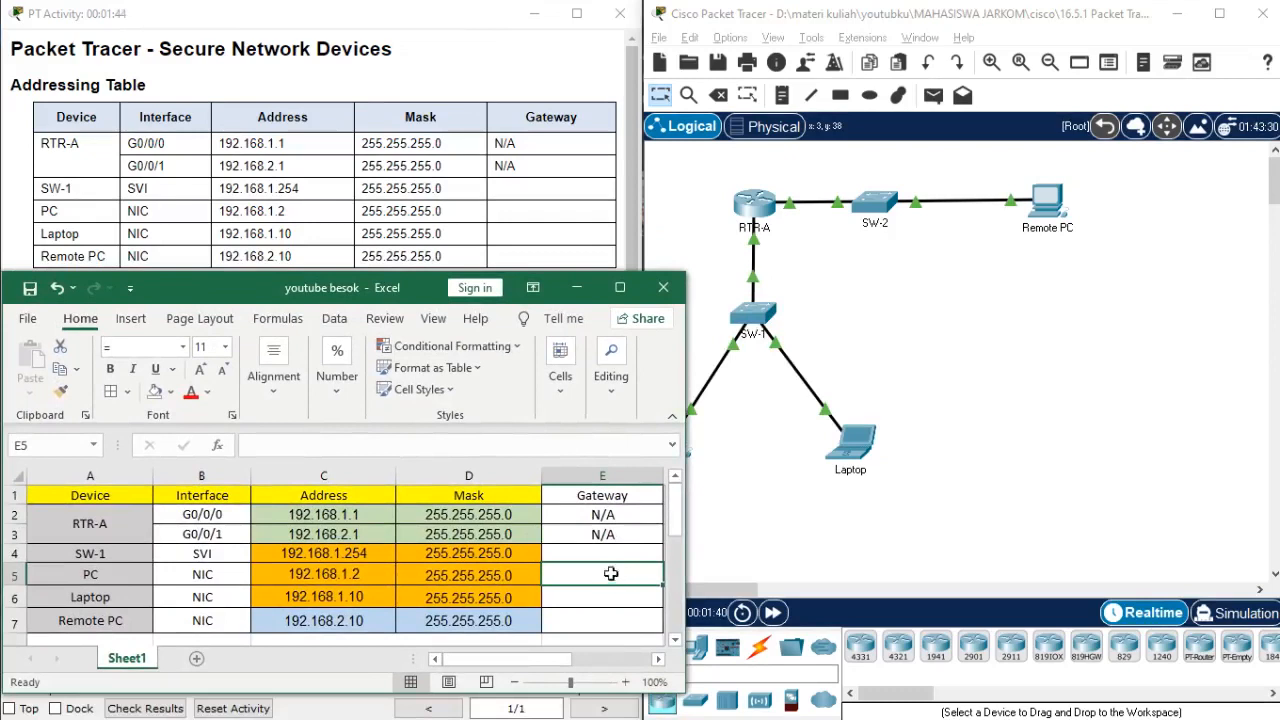
left_click(586, 551)
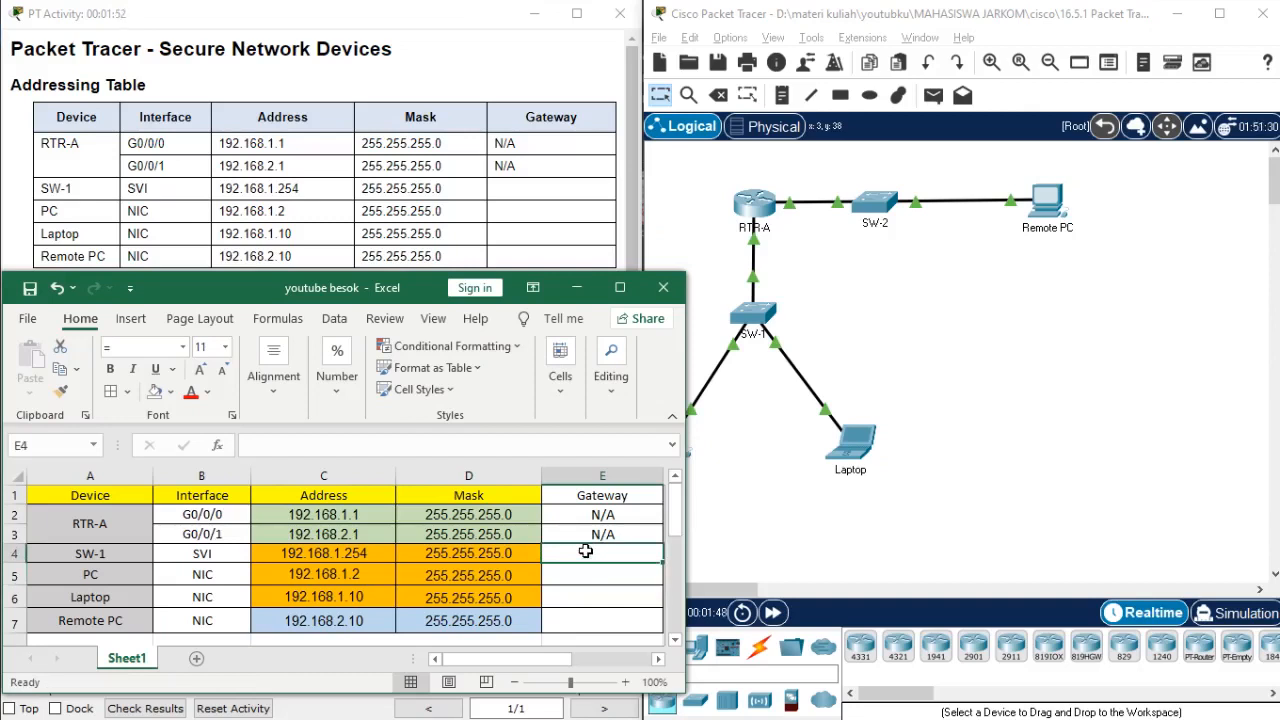
left_click(684, 258)
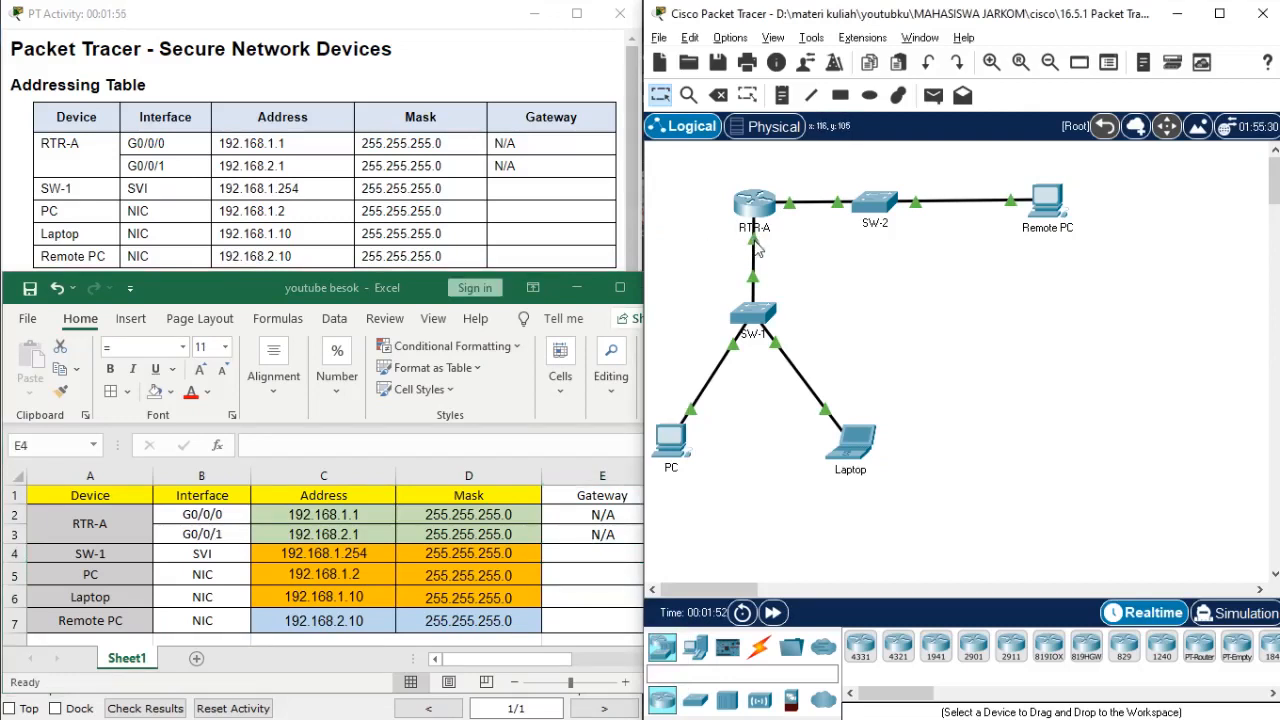
mouse_move(757, 251)
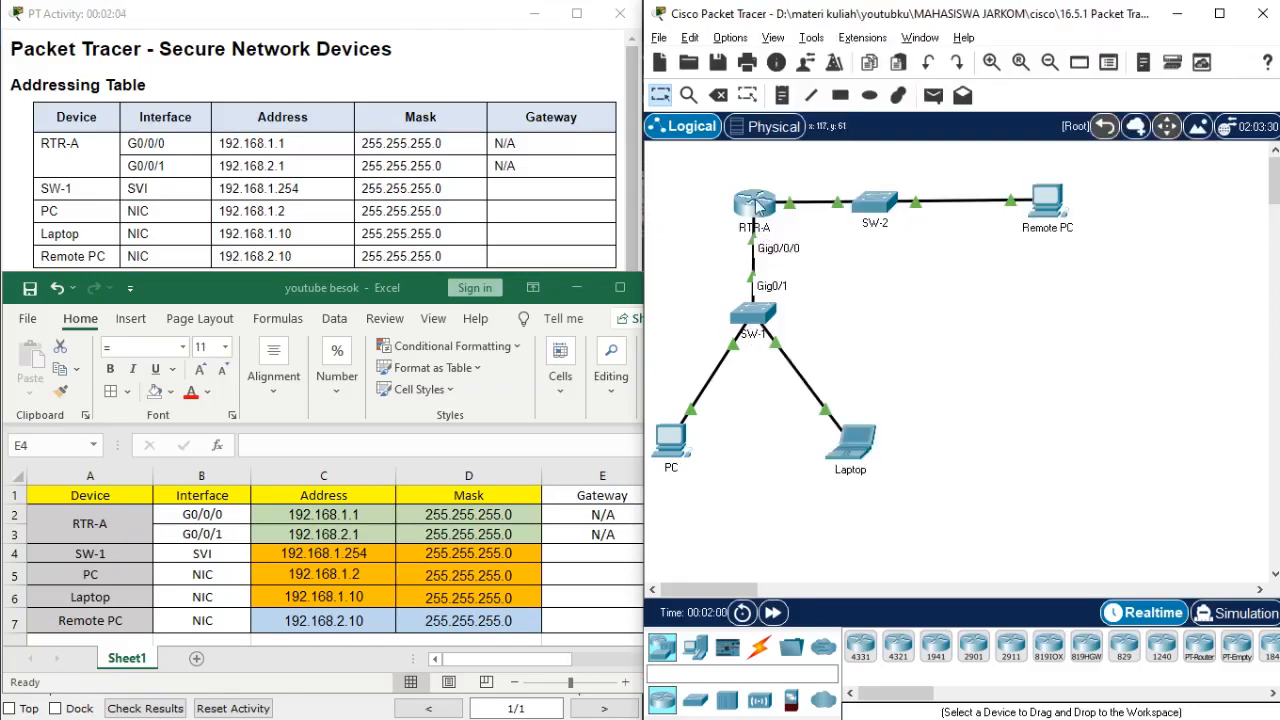
mouse_move(757, 203)
Copy RTR-A's G0/0/0 address 192.168.1.1 into the Gateway cells of SW-1, PC and Laptop.
left_click(343, 512)
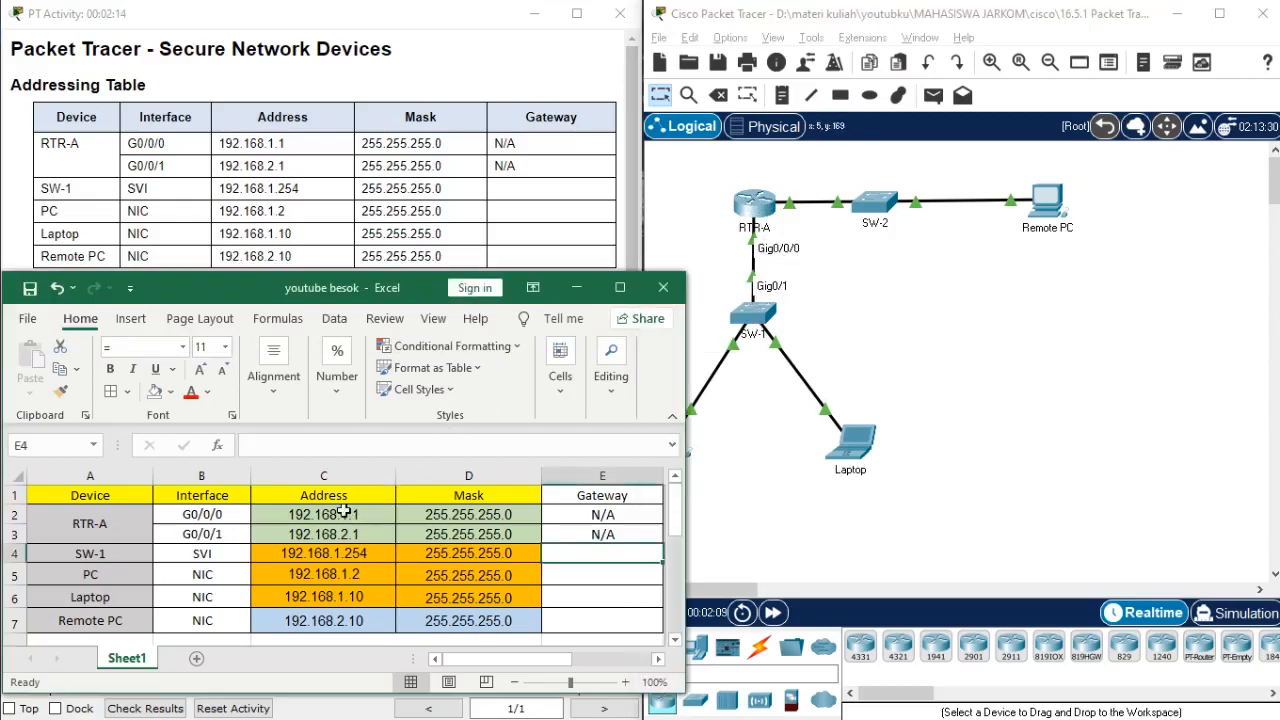
left_click(343, 512)
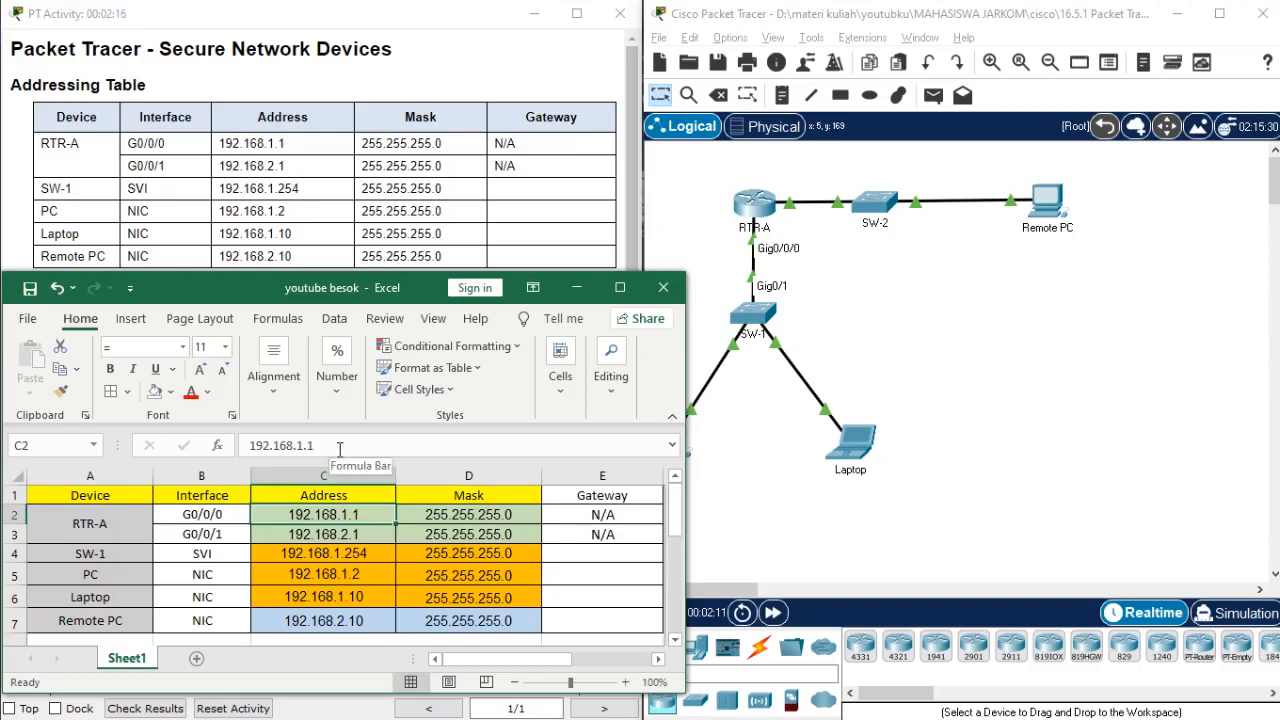
left_click_drag(337, 447, 245, 446)
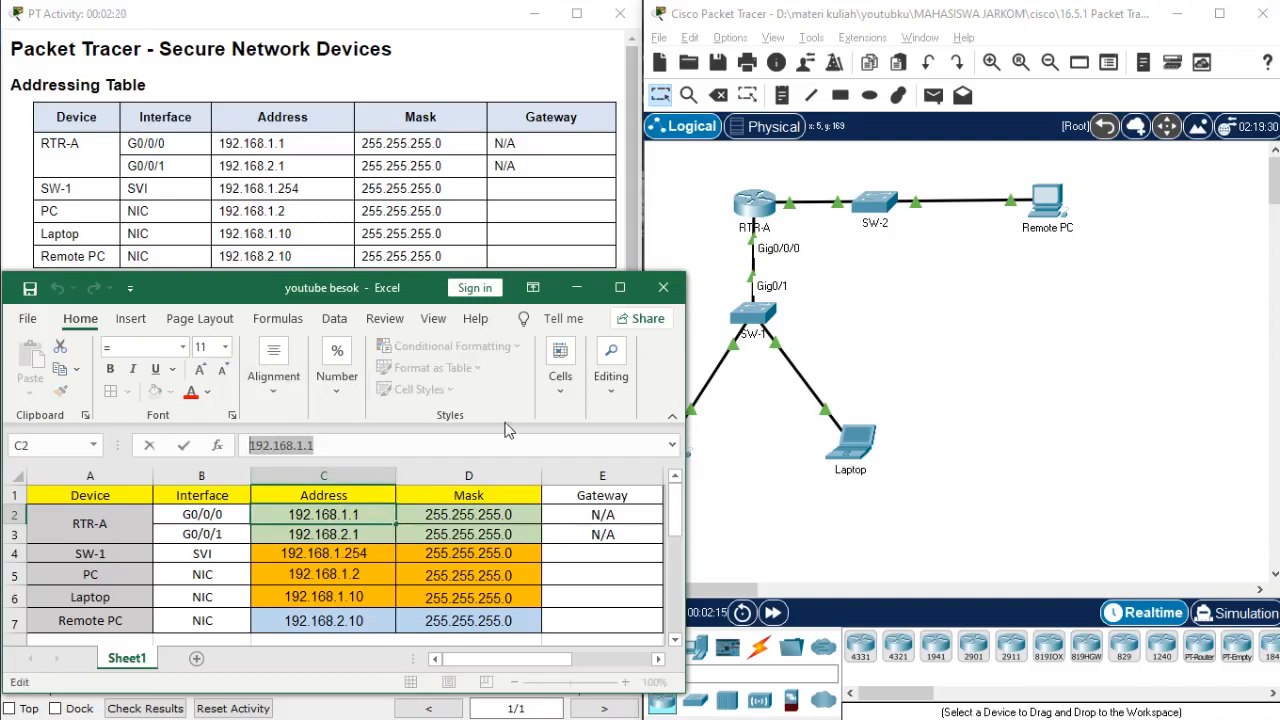
key("ctrl+c")
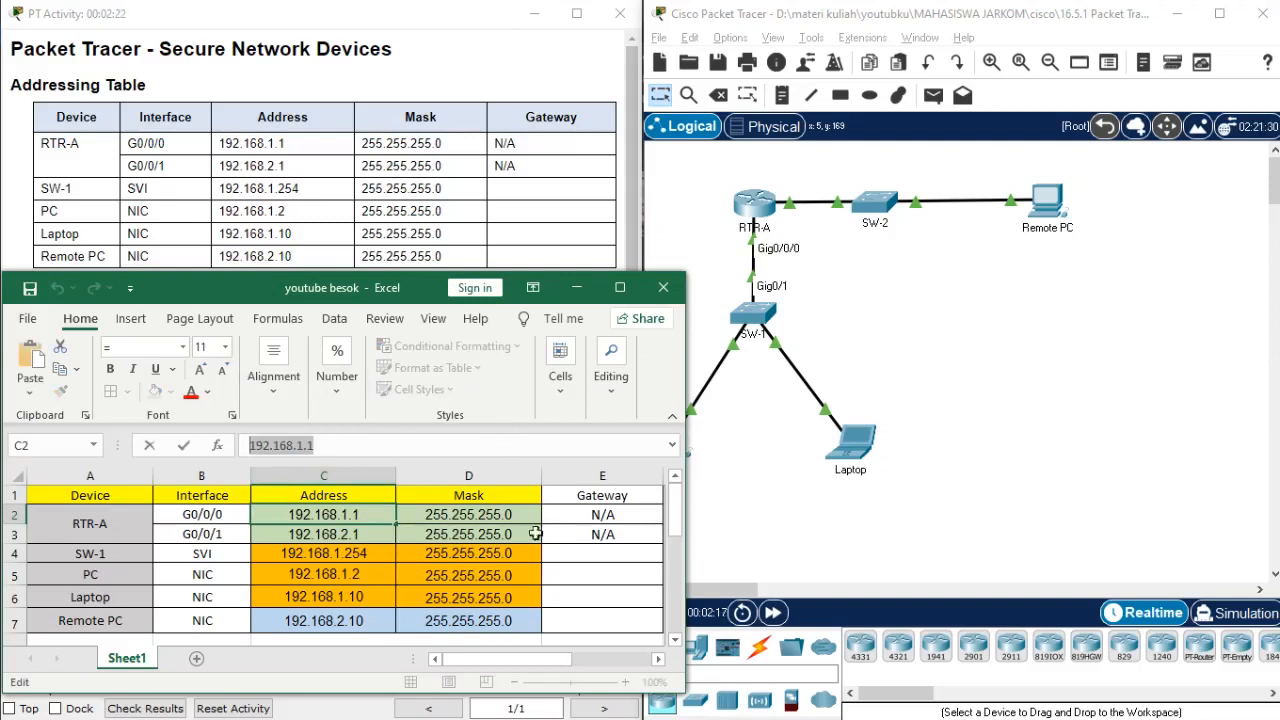
left_click(556, 555)
key("ctrl+v")
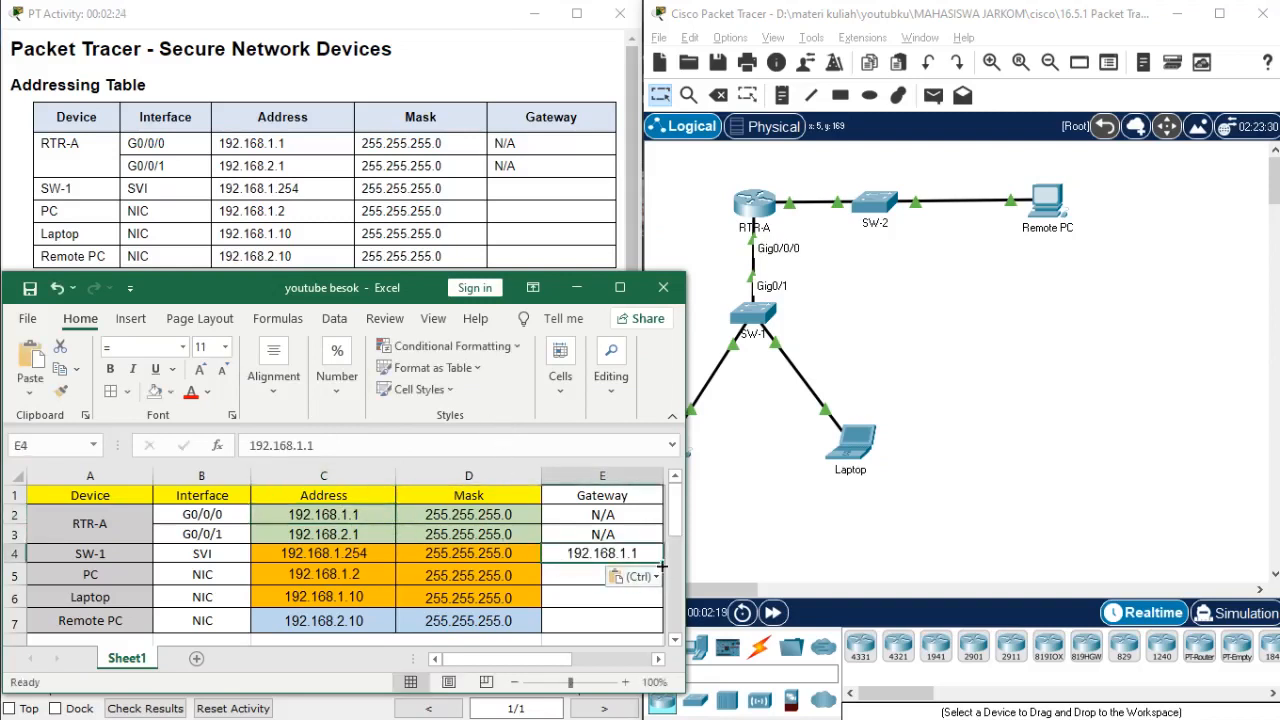
left_click(566, 575)
key("ctrl+v")
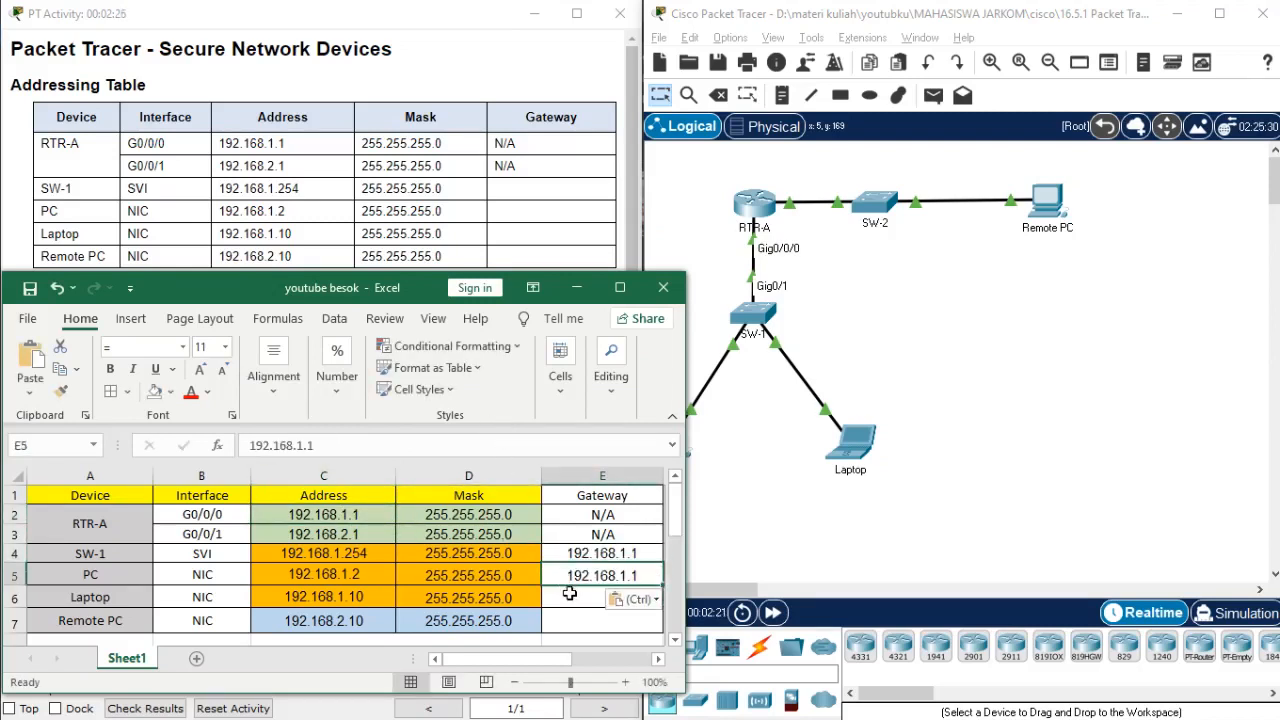
key("Down")
key("ctrl+v")
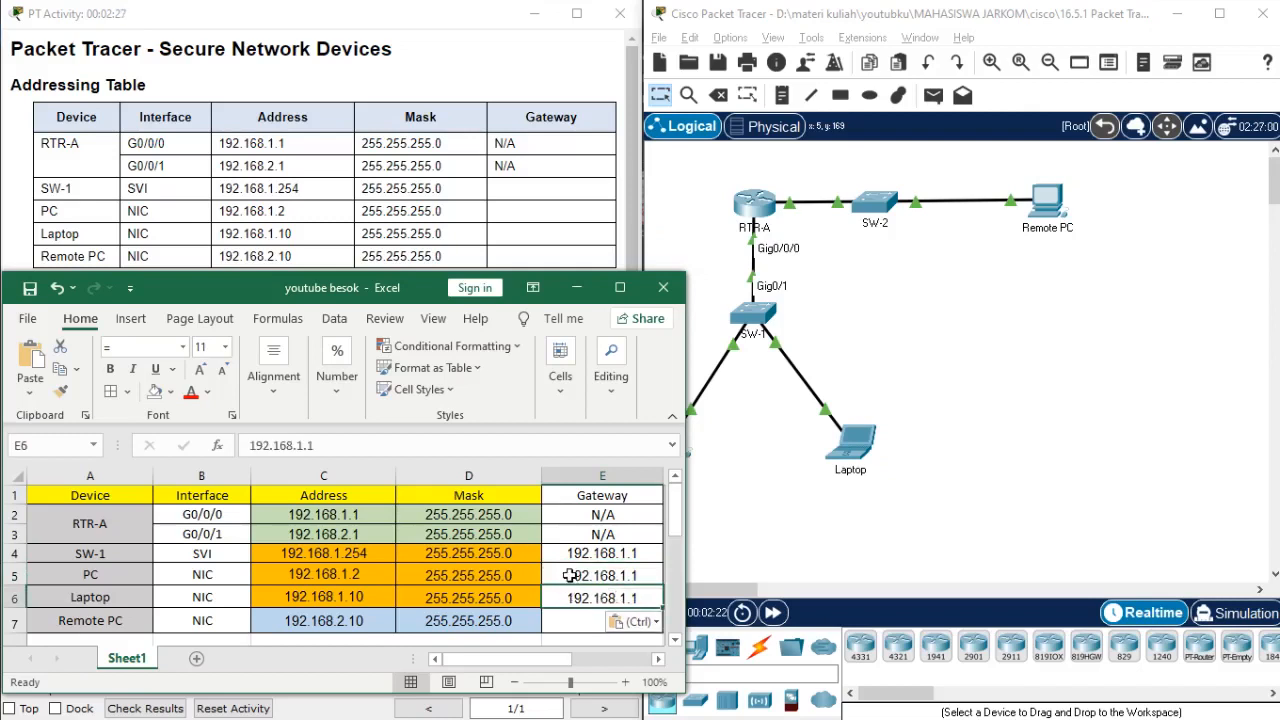
Check RTR-A's link toward SW-2 and copy the G0/0/1 address 192.168.2.1 into Remote PC's Gateway cell.
left_click(576, 628)
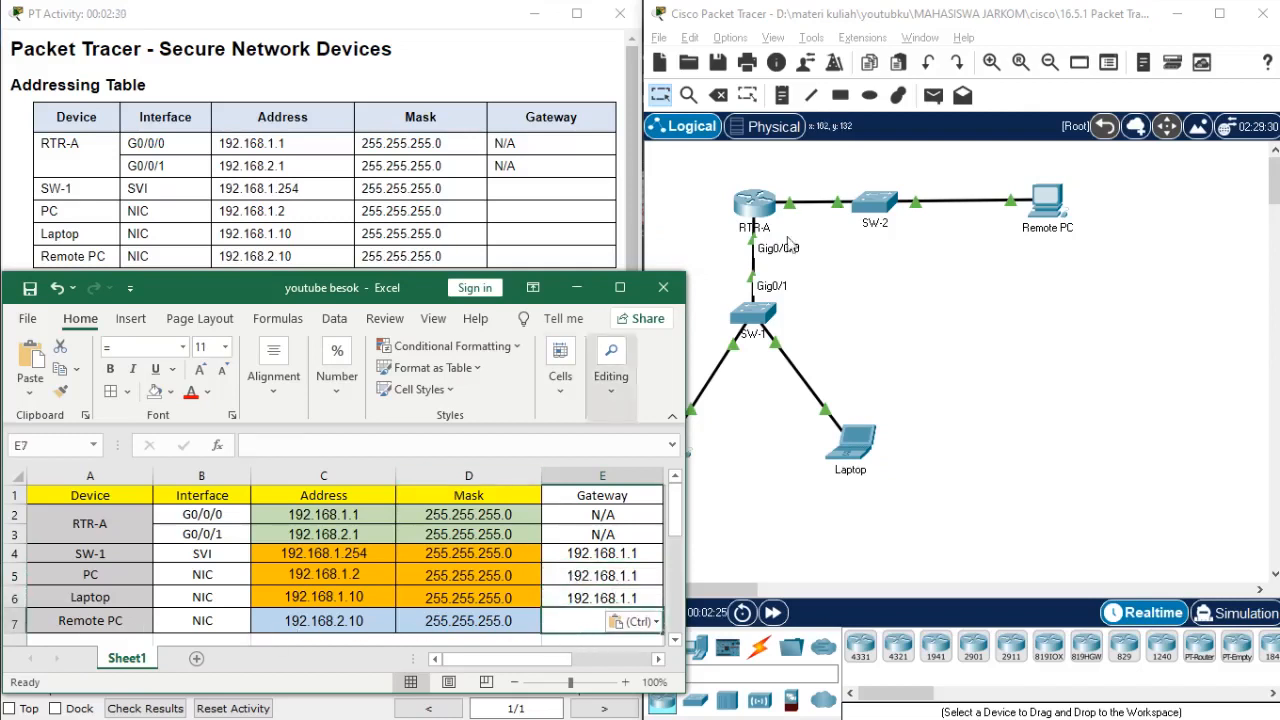
left_click(1035, 235)
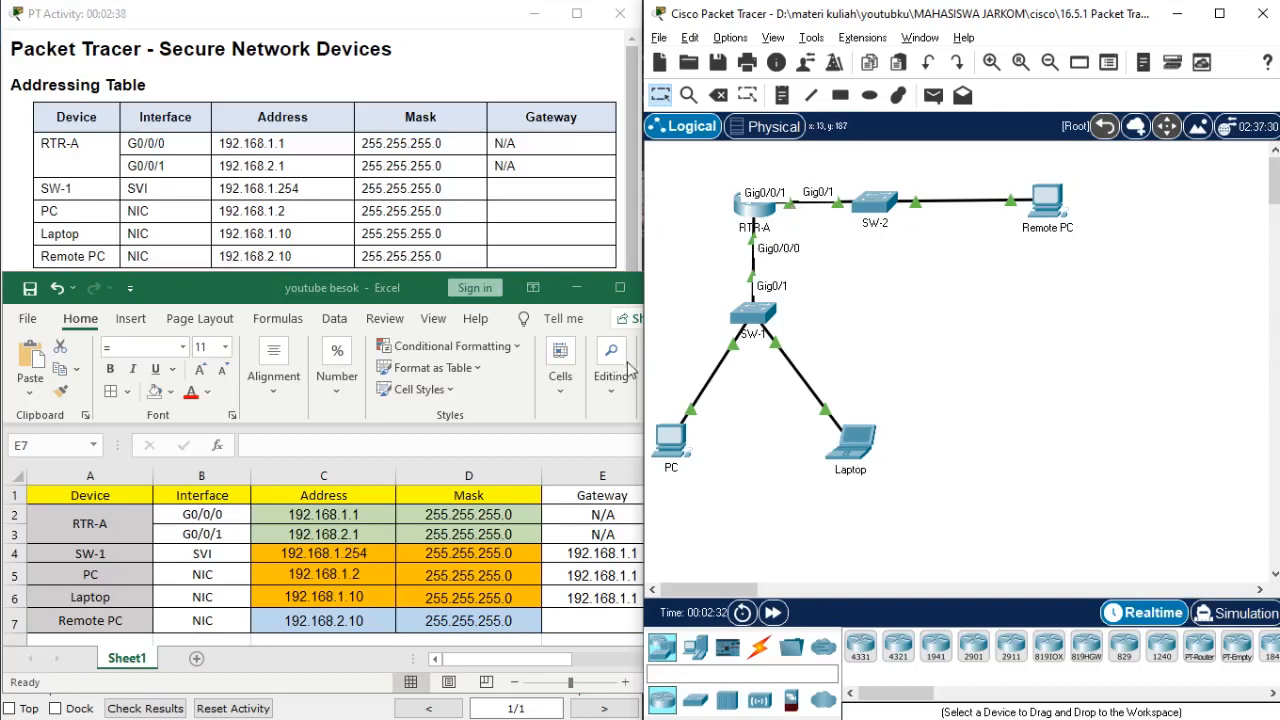
left_click(365, 540)
left_click(359, 534)
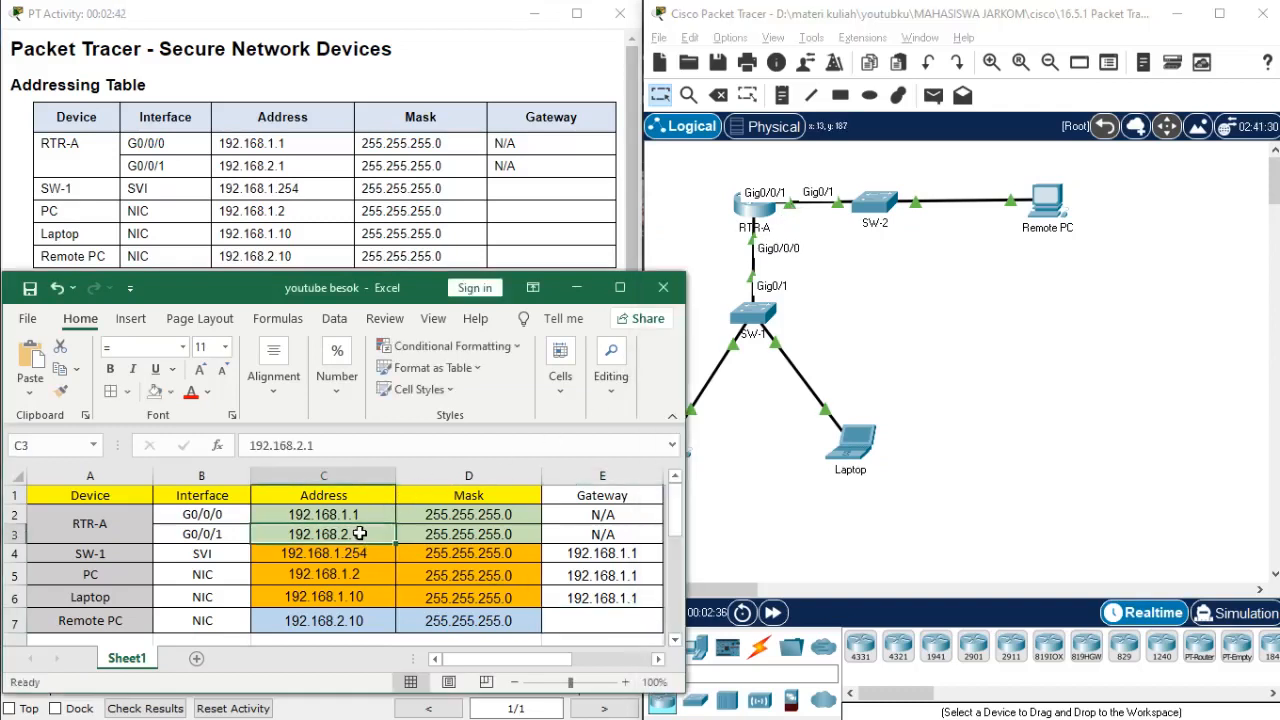
left_click_drag(336, 446, 247, 447)
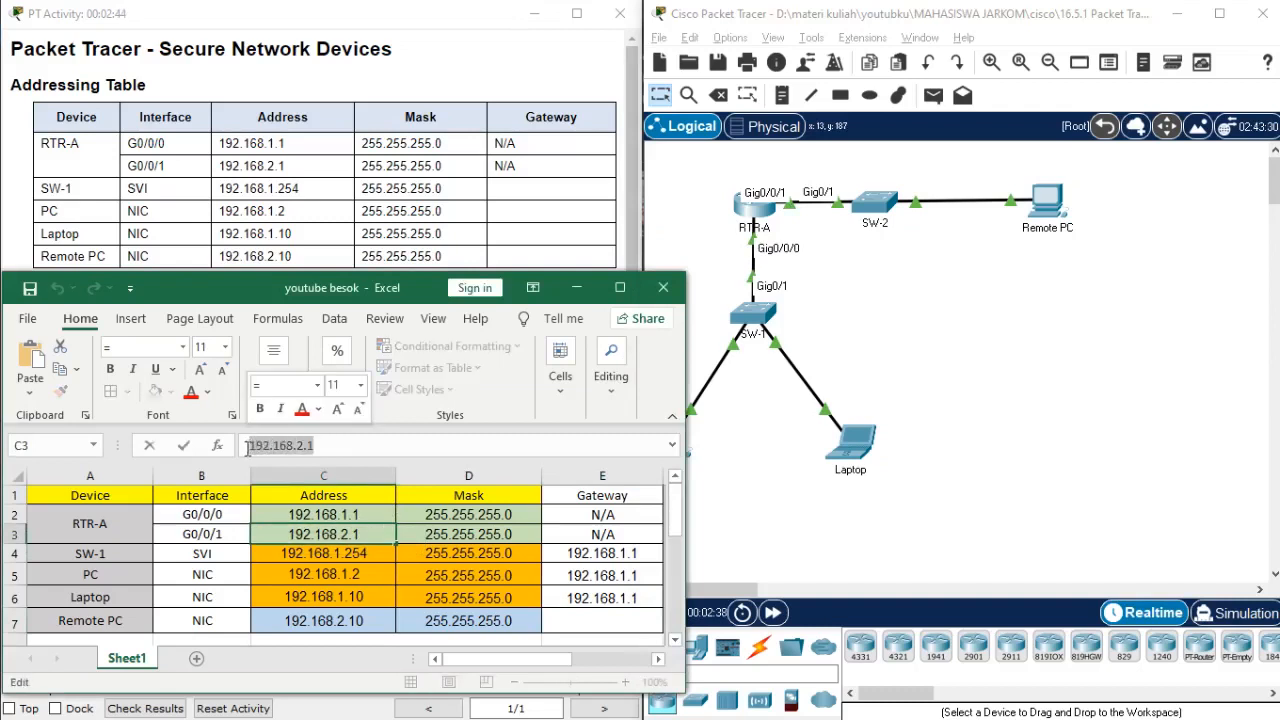
left_click(584, 621)
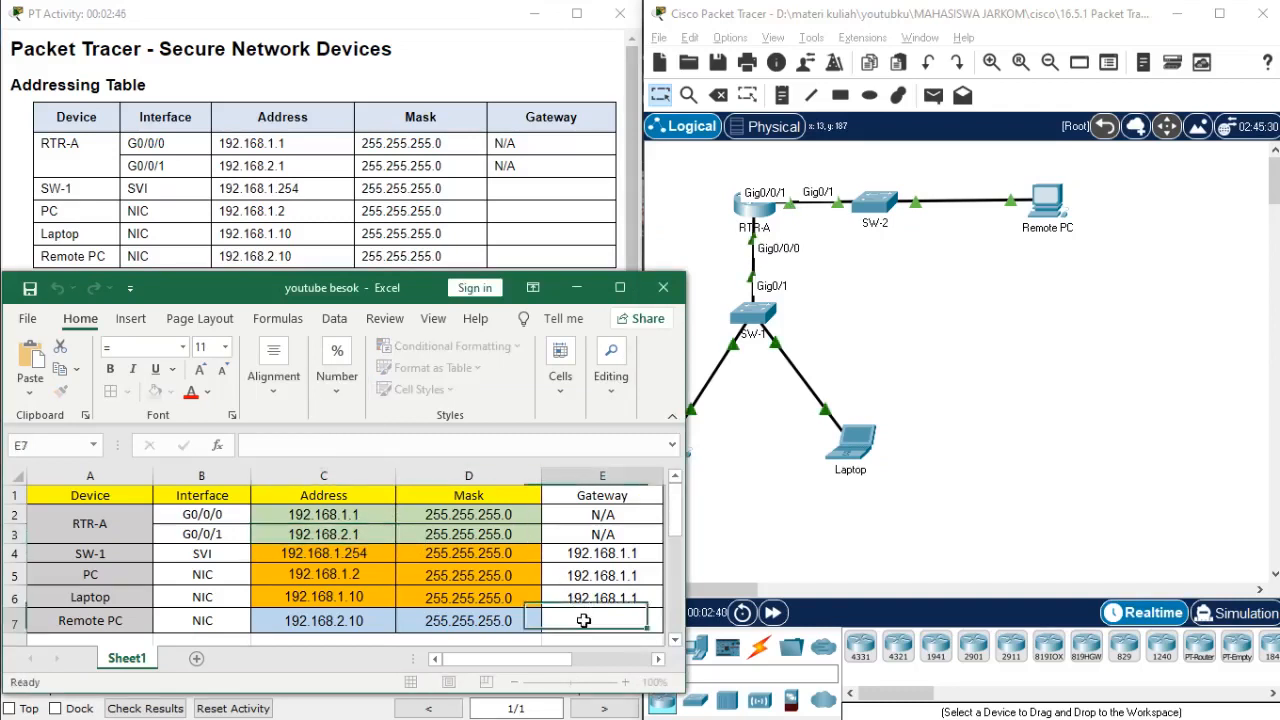
key("ctrl+v")
left_click(379, 534)
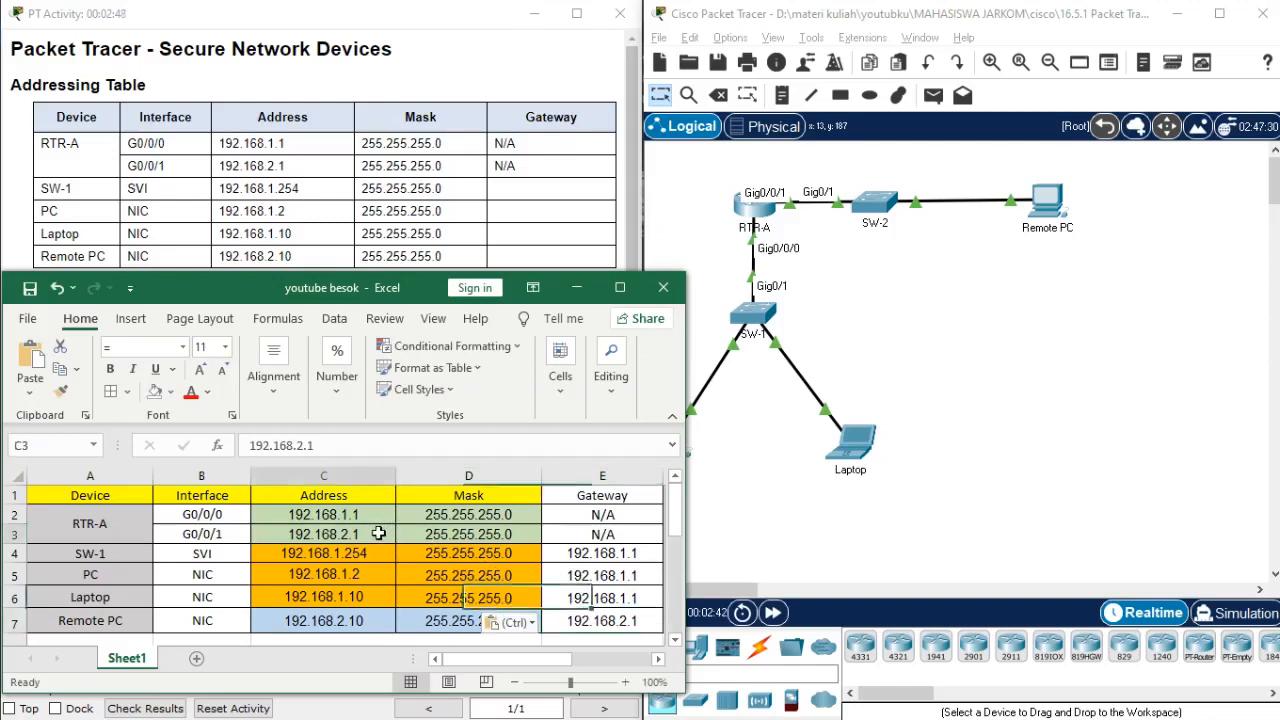
Minimize the workbook, bring the router requirements into view and start an RTR-A command-line session beside the instructions.
left_click(577, 288)
scroll(588, 297, "down", 5)
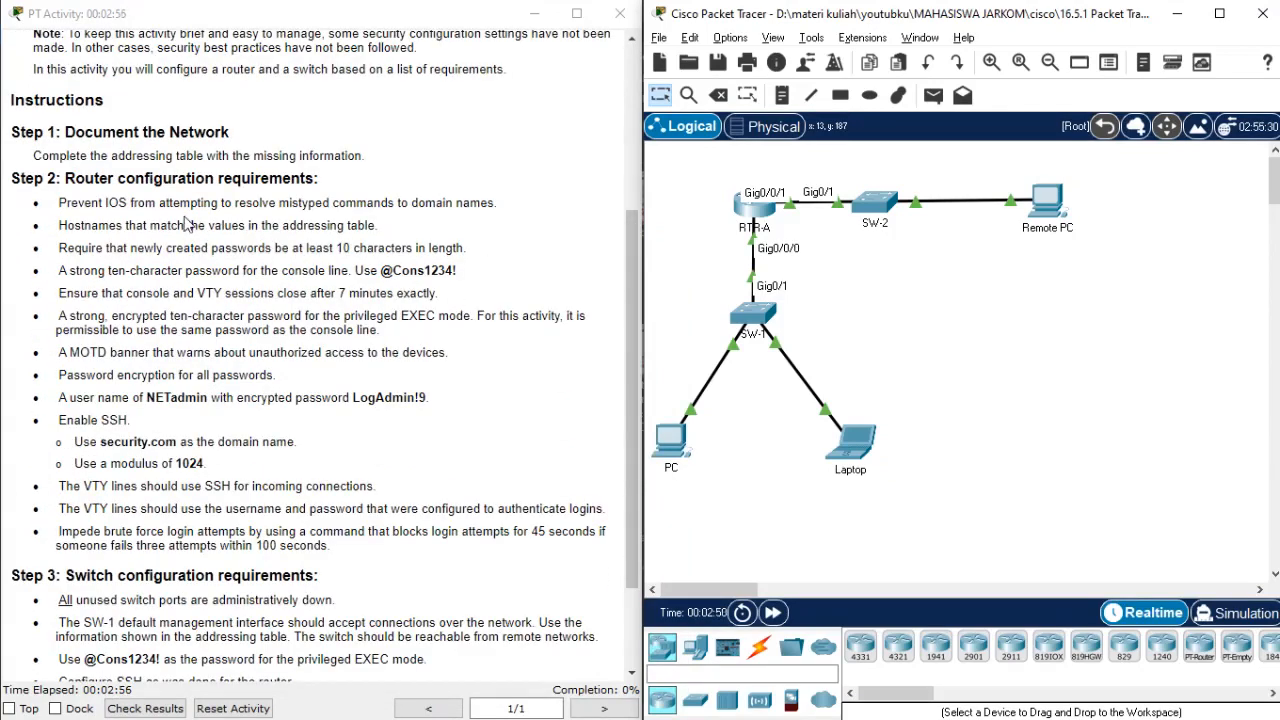
left_click(763, 207)
left_click_drag(568, 46, 812, 74)
key("Return")
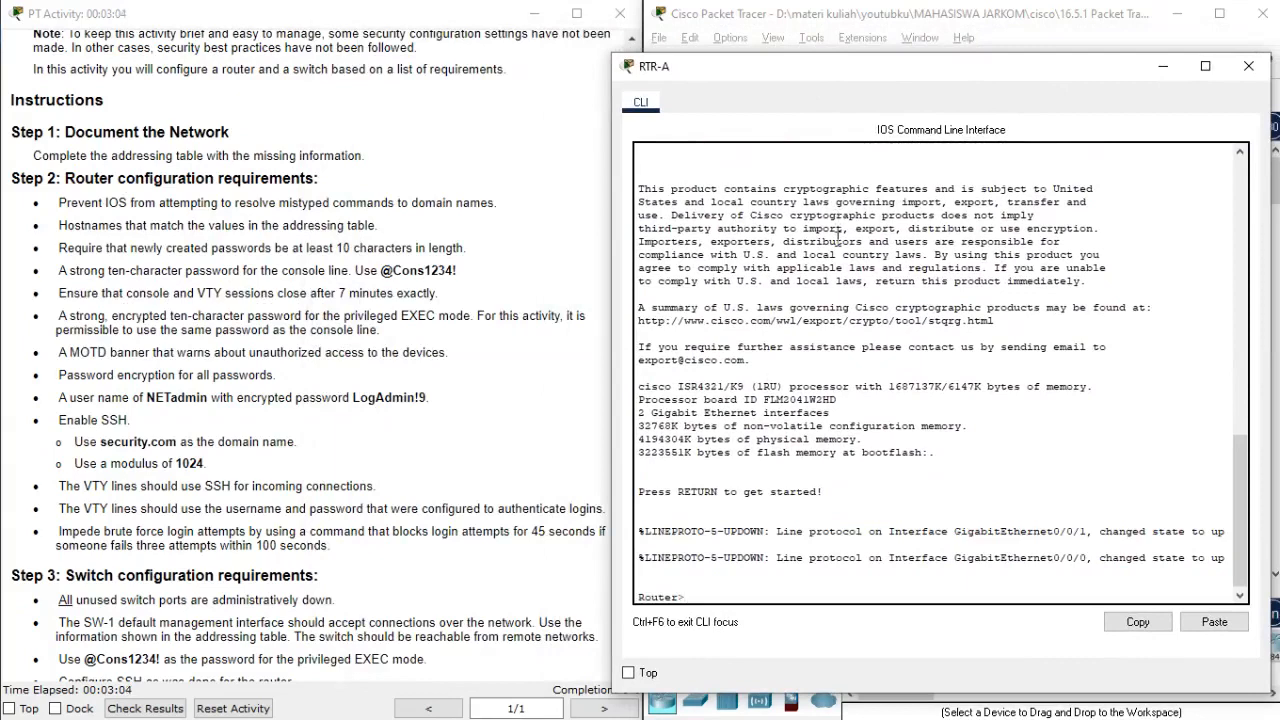
Enter privileged EXEC mode and global configuration mode on the router.
type("ena")
key("Return")
type("conf")
key("Tab")
key("Tab")
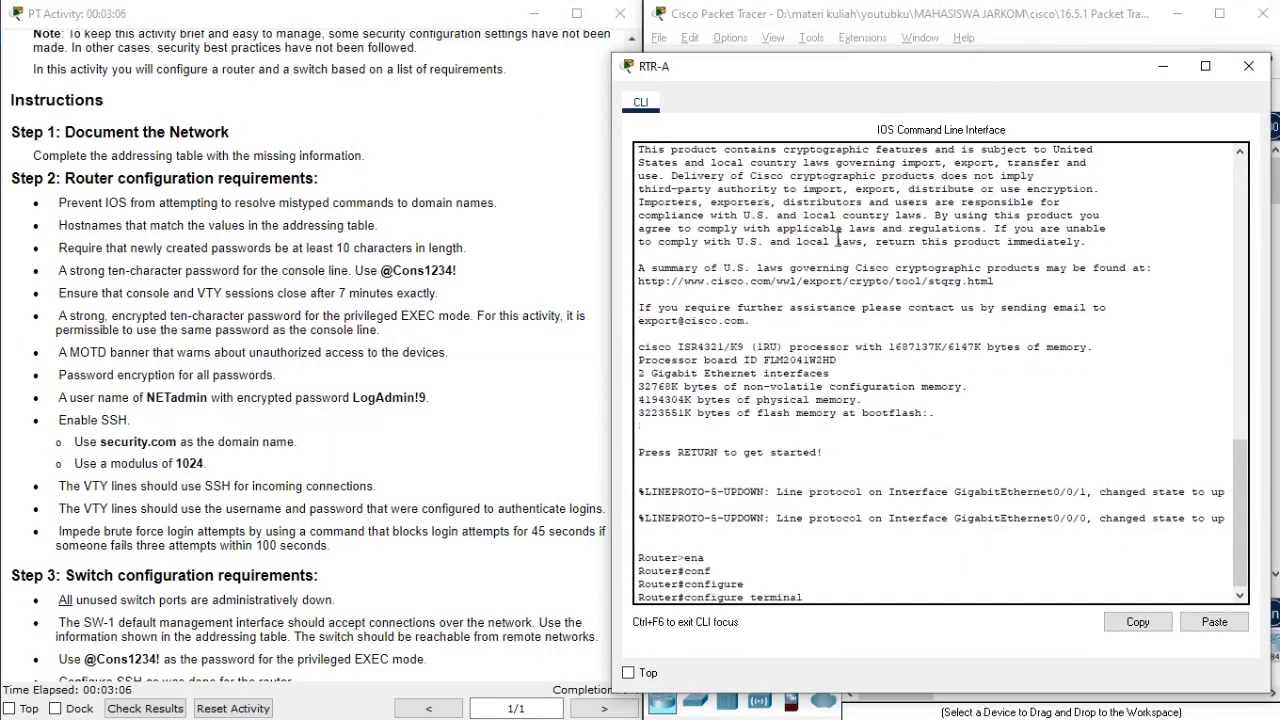
key("Return")
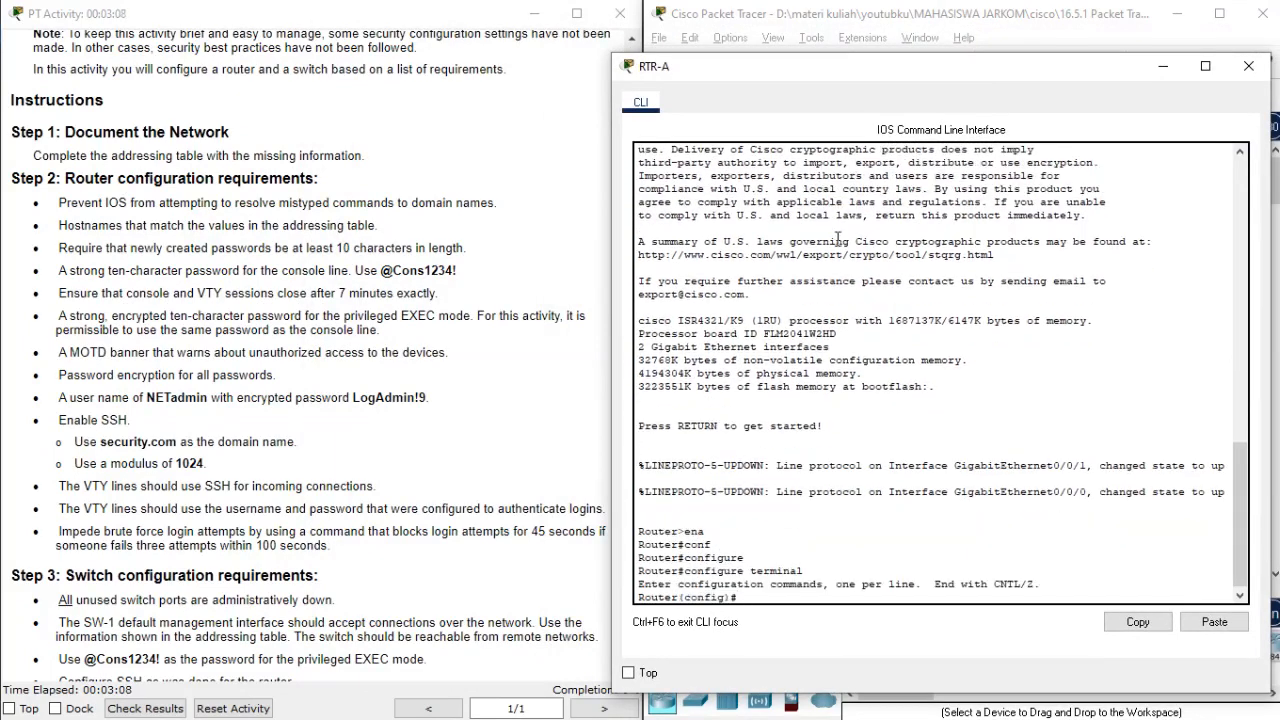
key("Return")
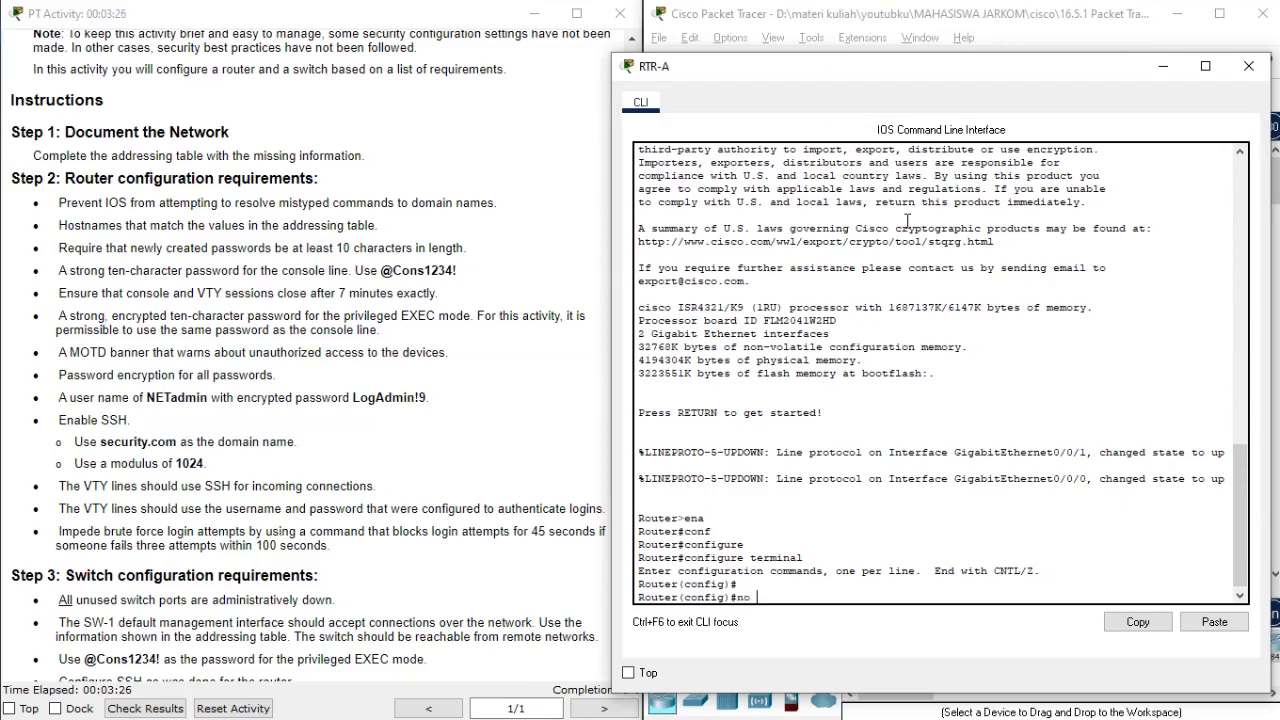
Disable name resolution of mistyped commands on the router with no ip domain-lookup.
type("o ip domain-loo")
key("Tab")
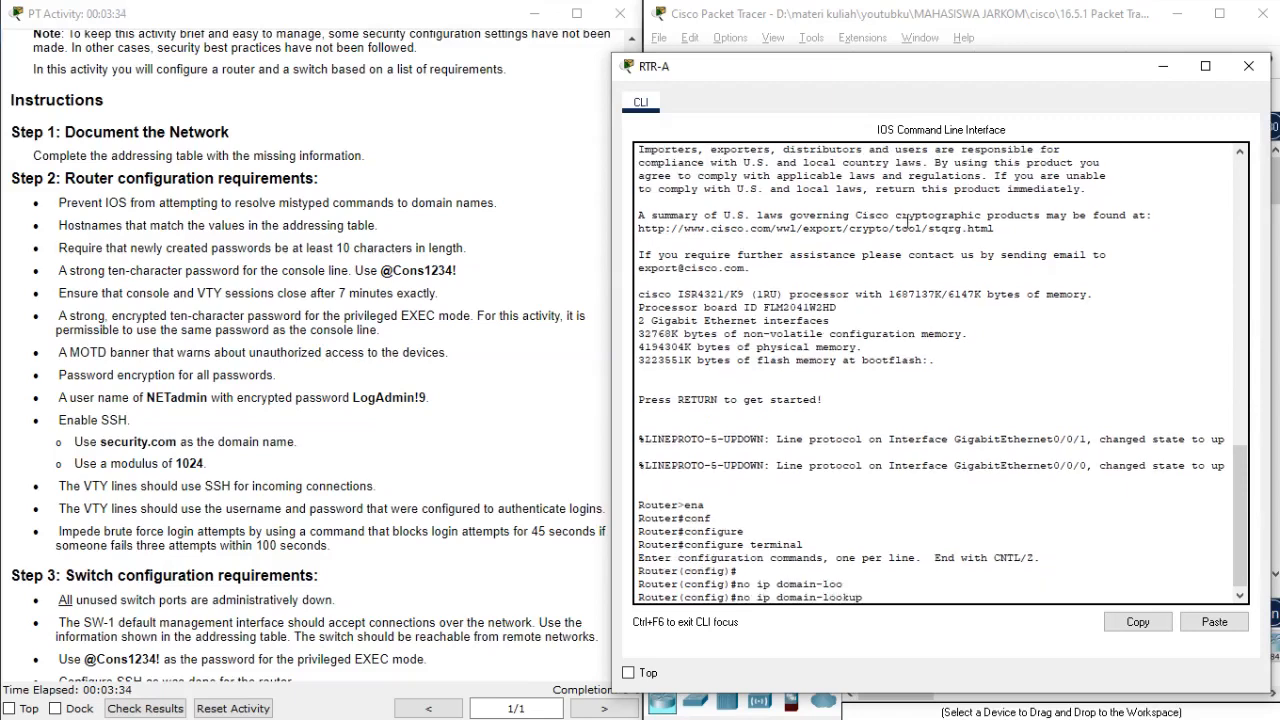
key("Return")
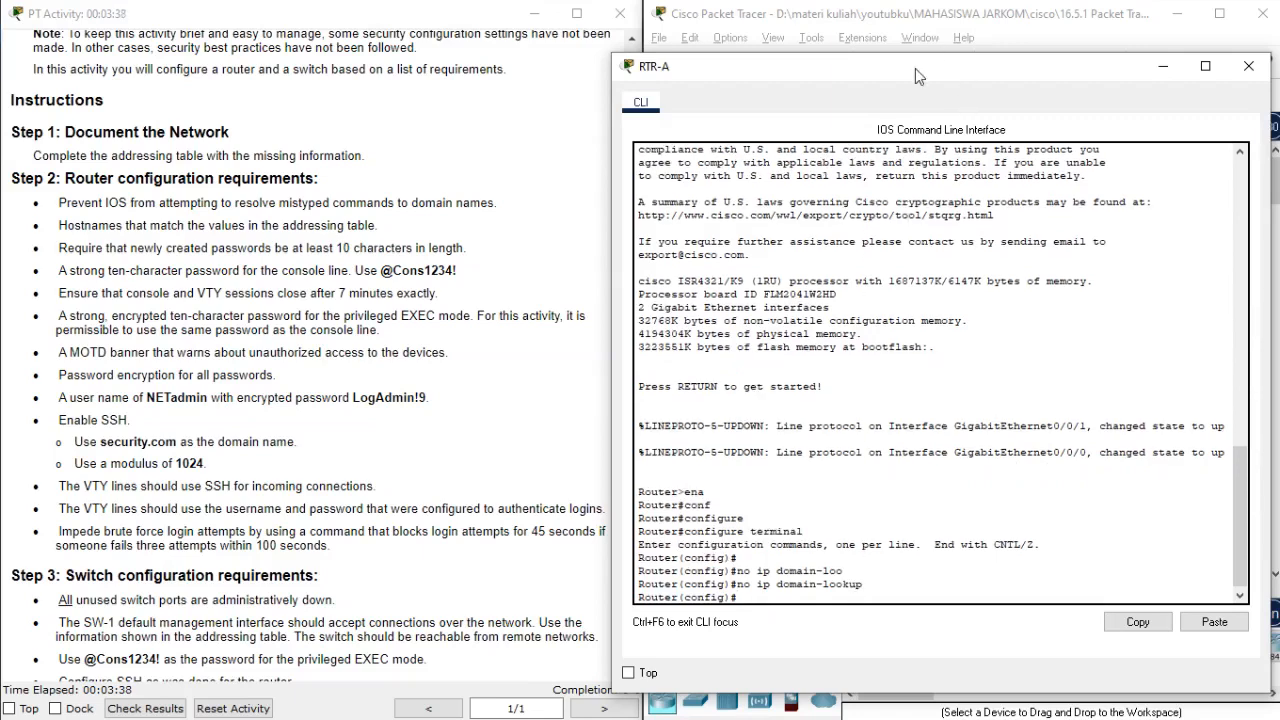
Set the router's hostname to RTR-A.
left_click_drag(914, 66, 930, 54)
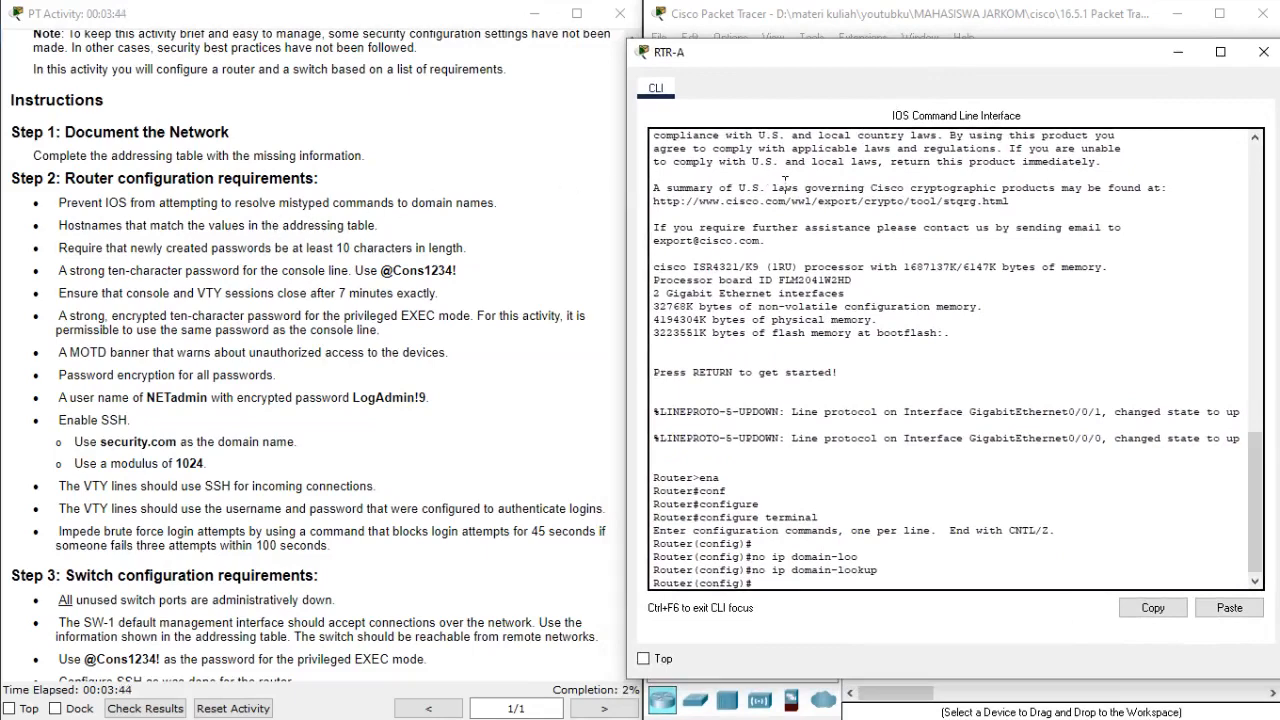
type("hostna")
key("Tab")
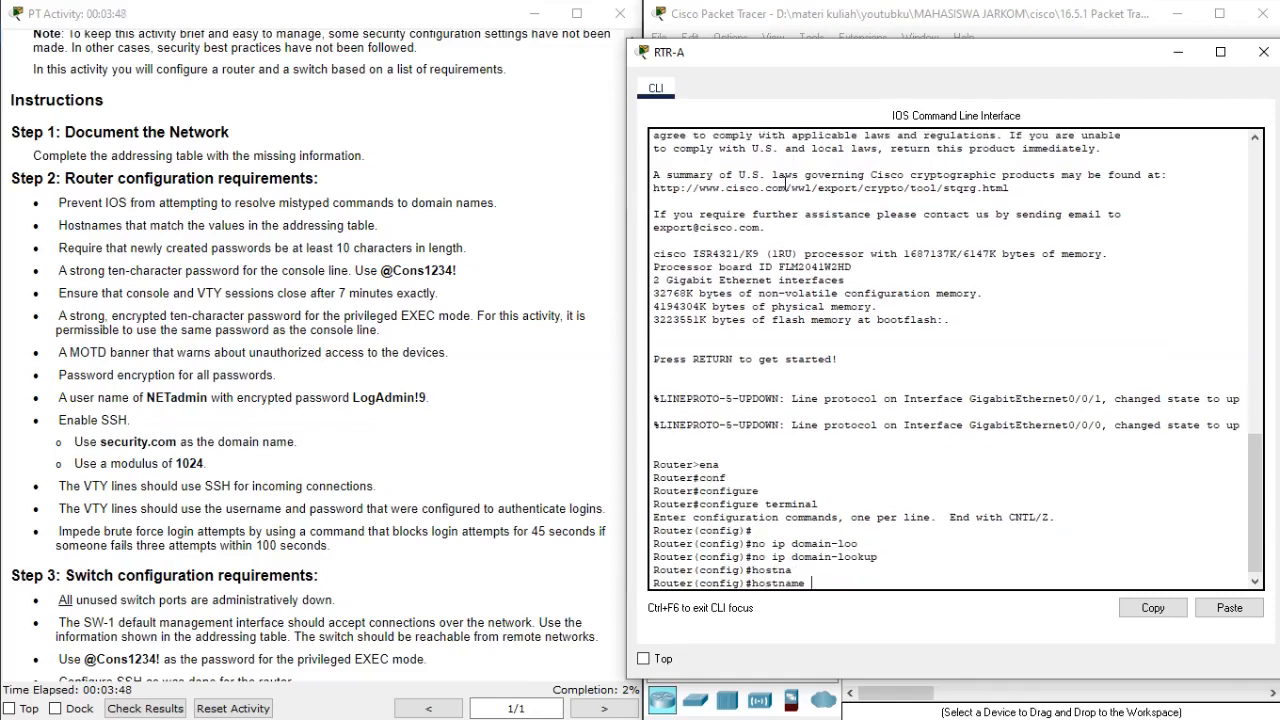
type("RTR-A")
key("Return")
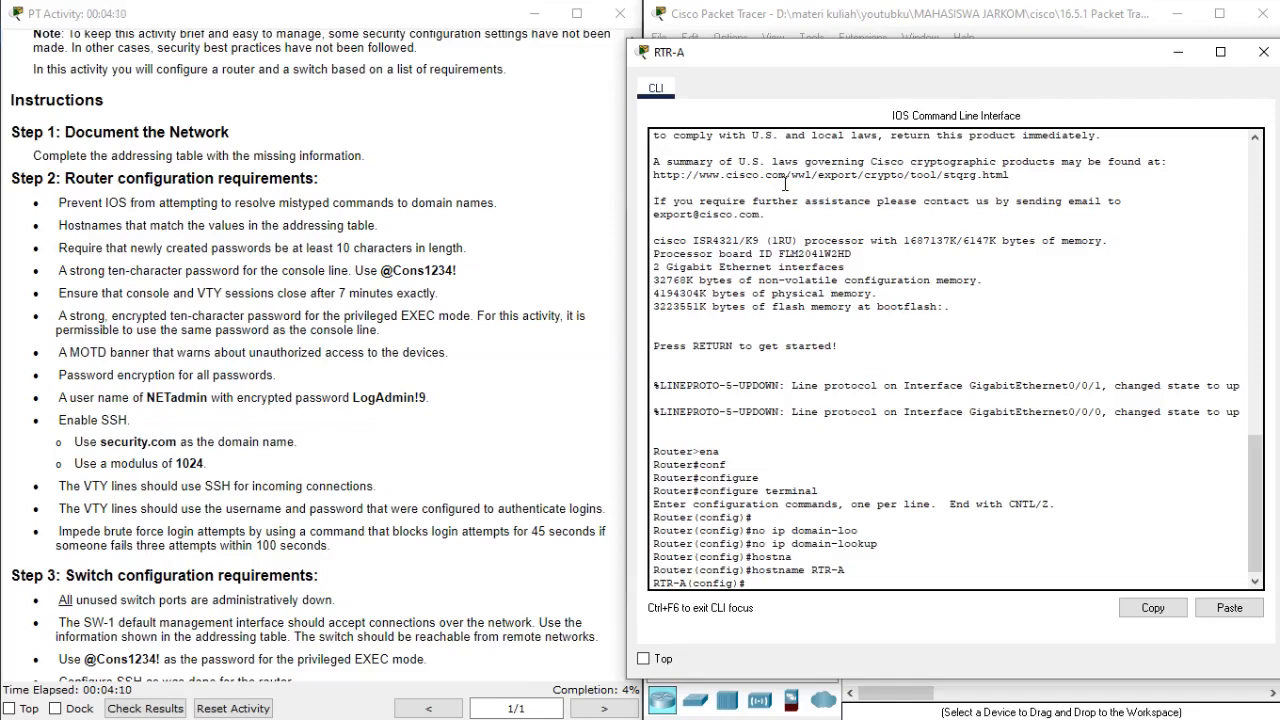
Require a minimum password length of 10 characters on the router with security passwords min-length.
type("secur")
key("Tab")
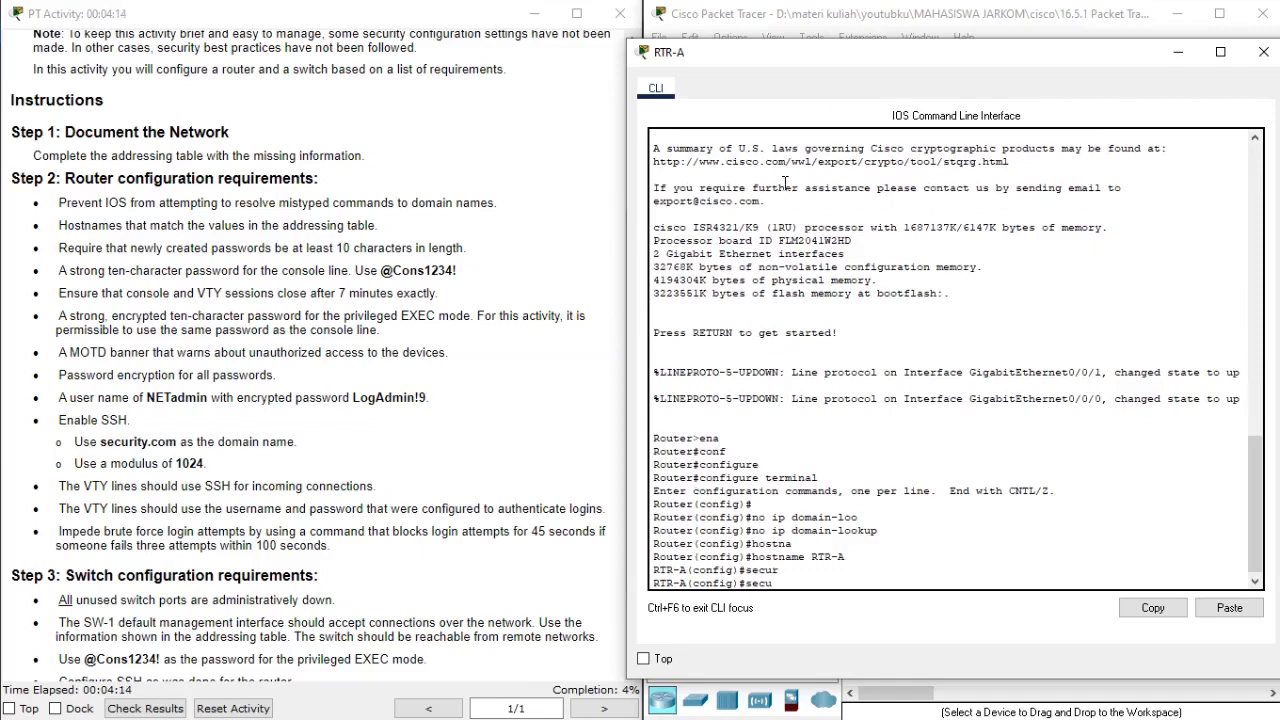
type("ty")
key("Tab")
type("pas")
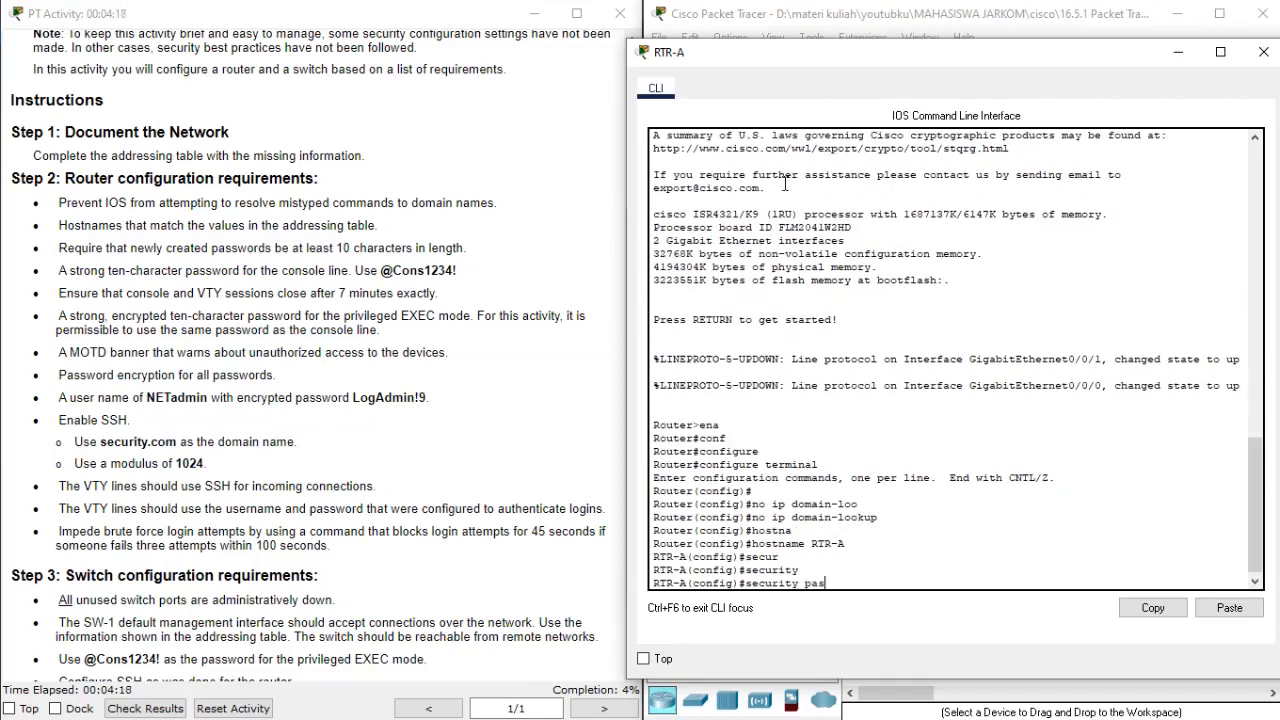
key("Tab")
type("min")
key("Tab")
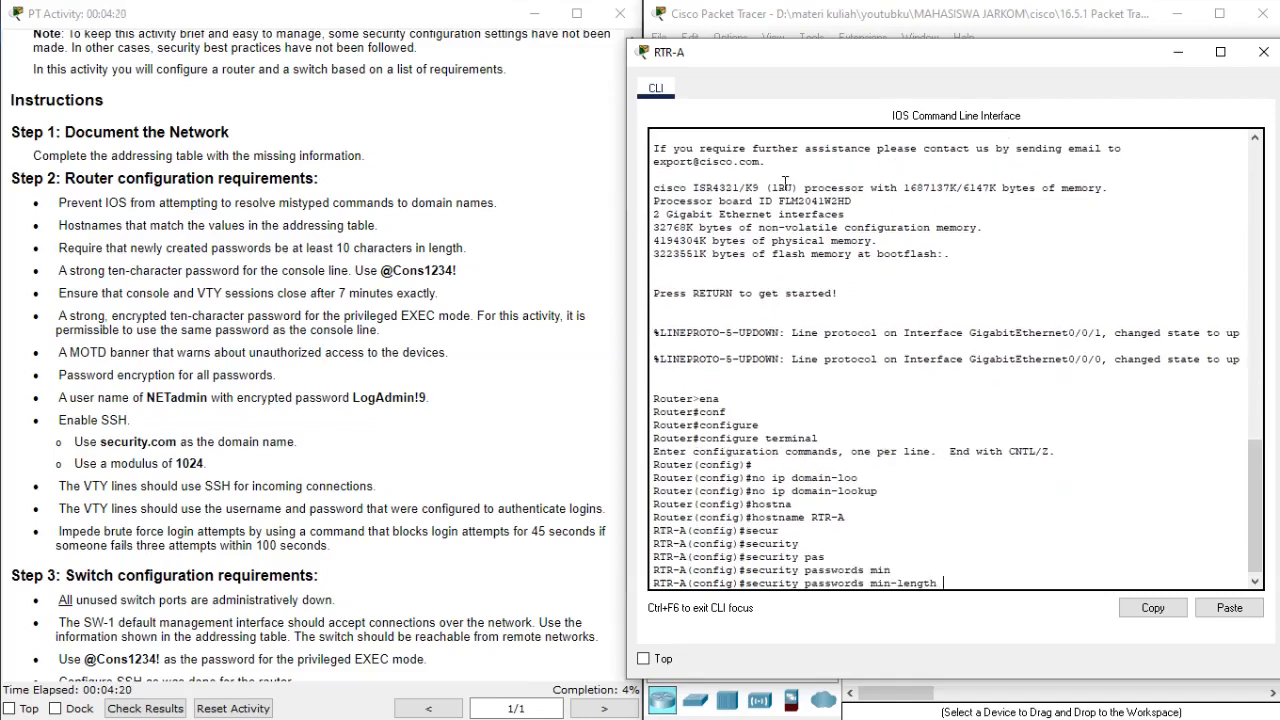
type("10")
key("Return")
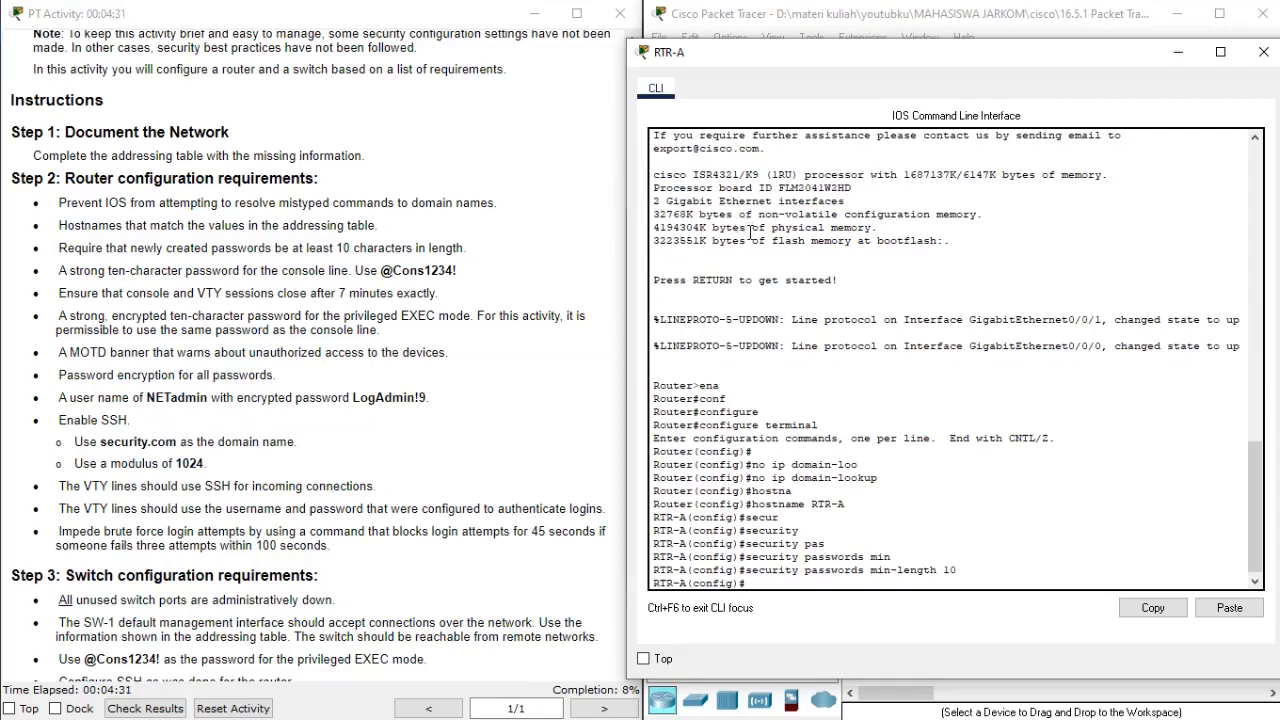
Enter line configuration mode for console line 0 on the router.
type("line")
key("Tab")
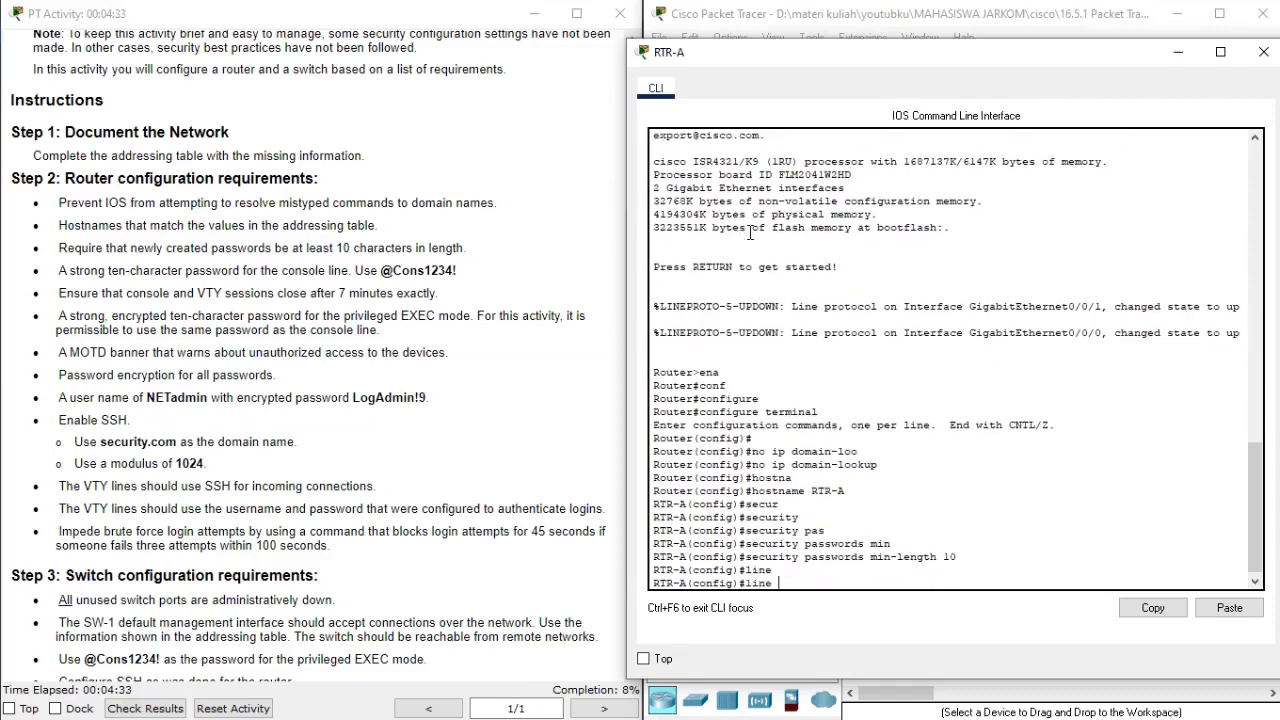
type("con")
key("Tab")
type("0")
key("Return")
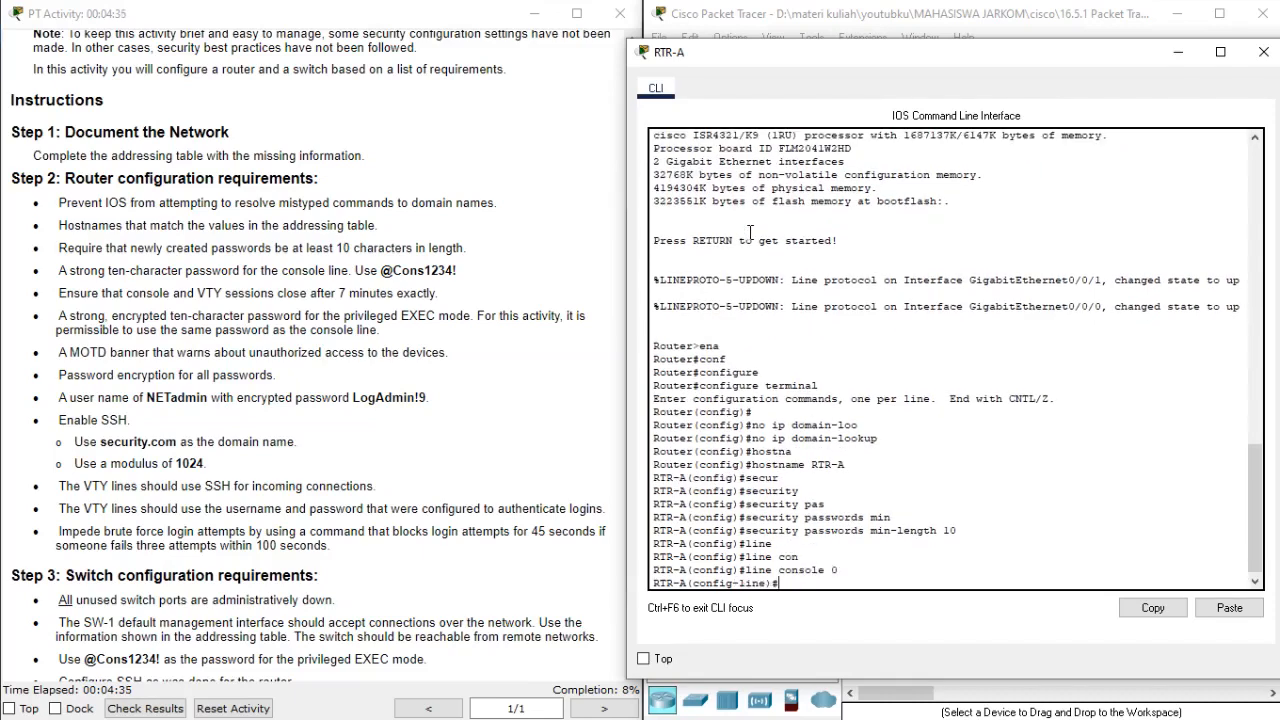
Set the console line password on the router to the console password given in the router requirements.
type("pas")
key("Tab")
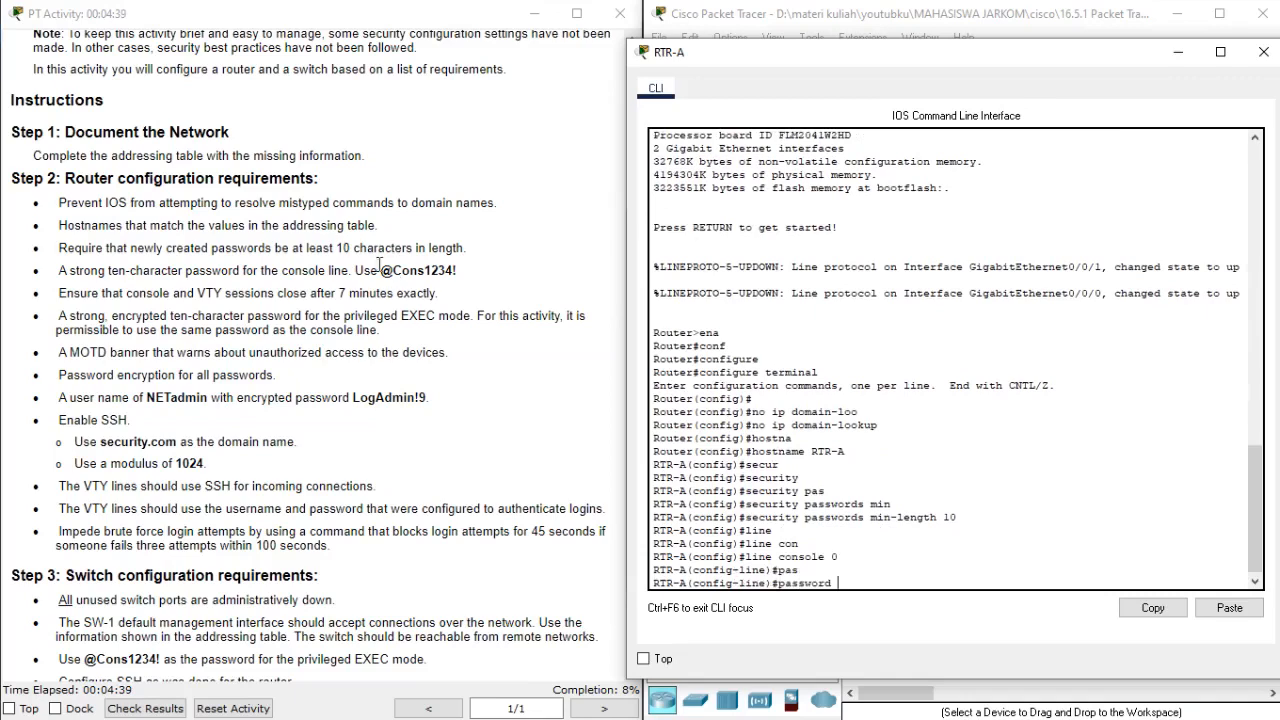
left_click_drag(381, 268, 458, 270)
key("ctrl+c")
right_click(843, 384)
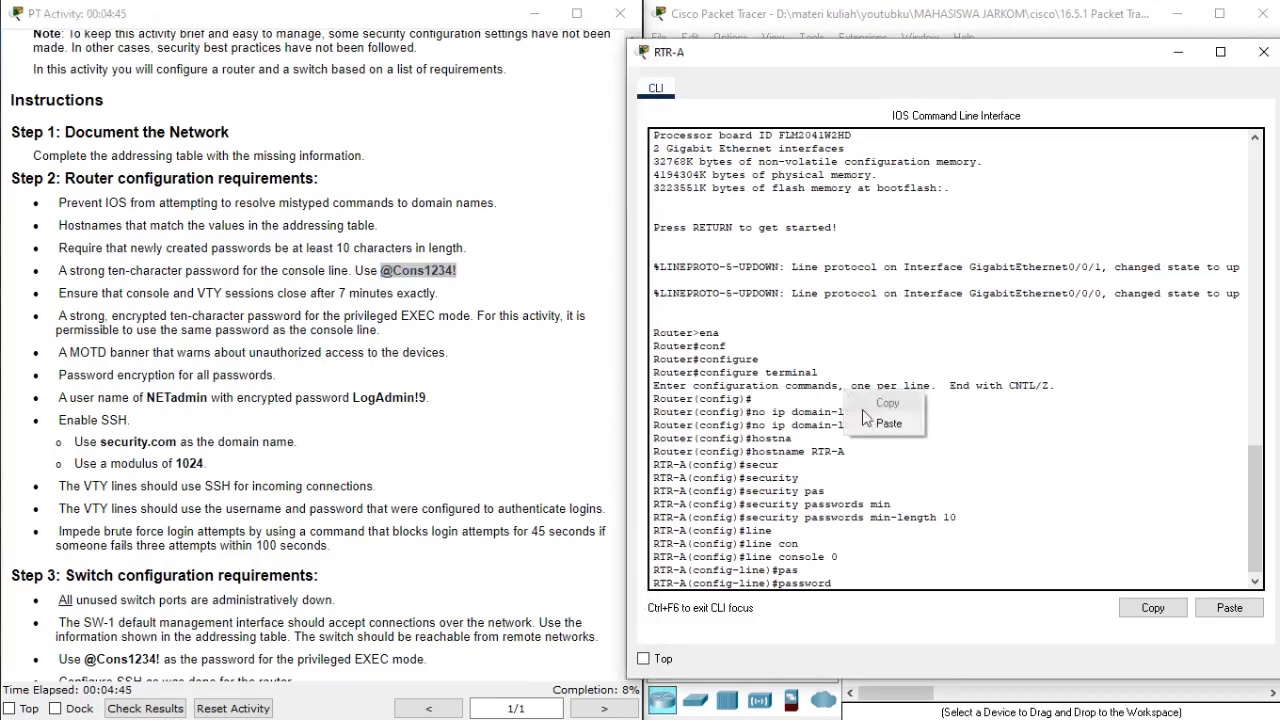
left_click(856, 418)
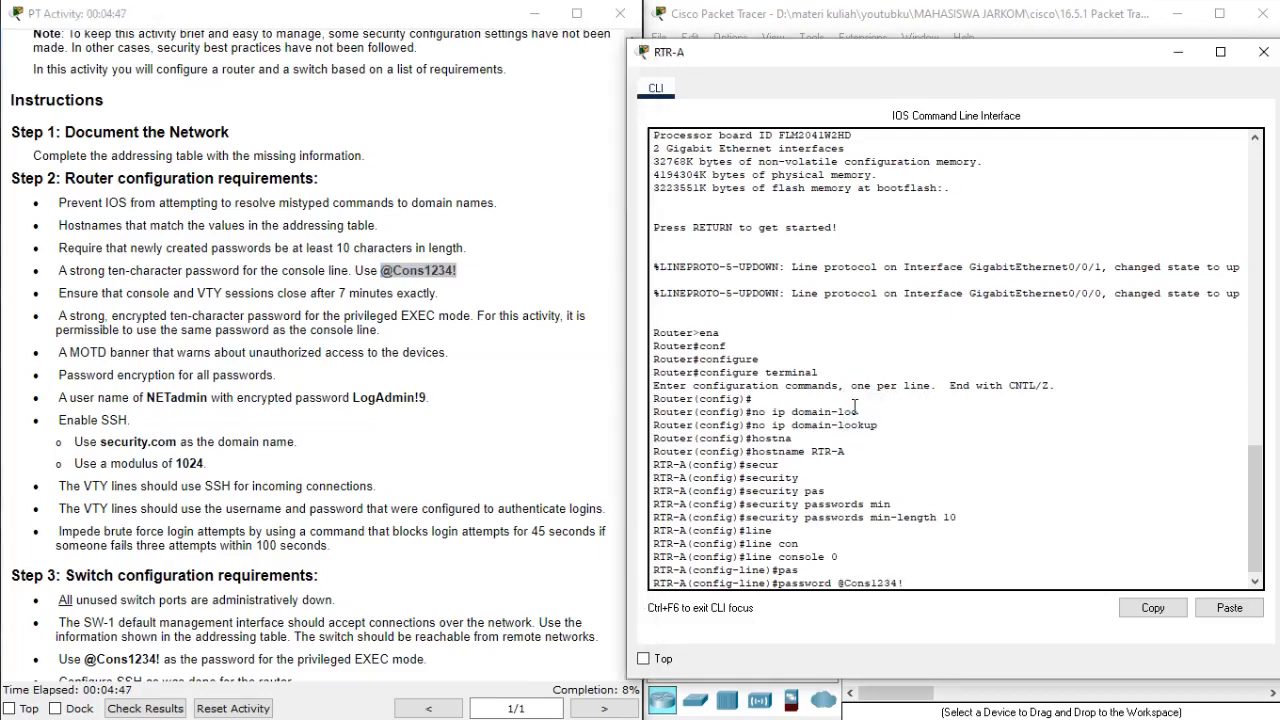
key("Return")
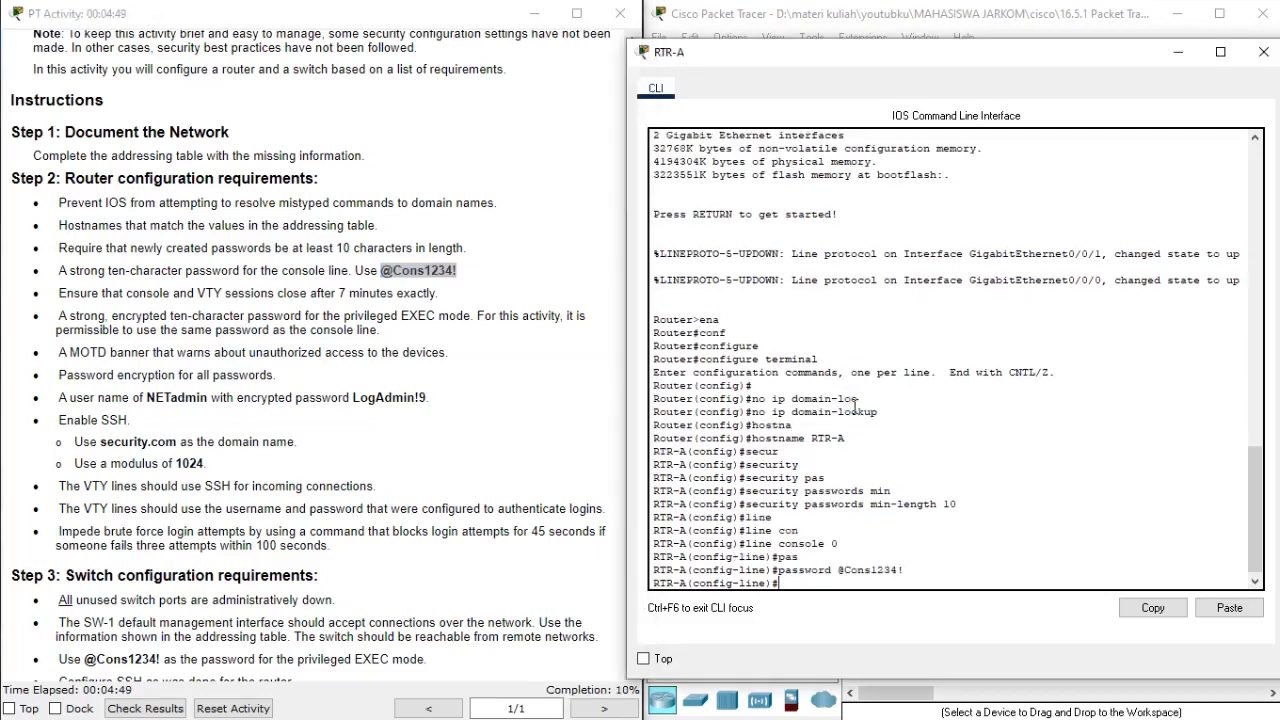
Enable password checking on console line 0 with the login command.
type("login")
key("Return")
key("Up")
key("Return")
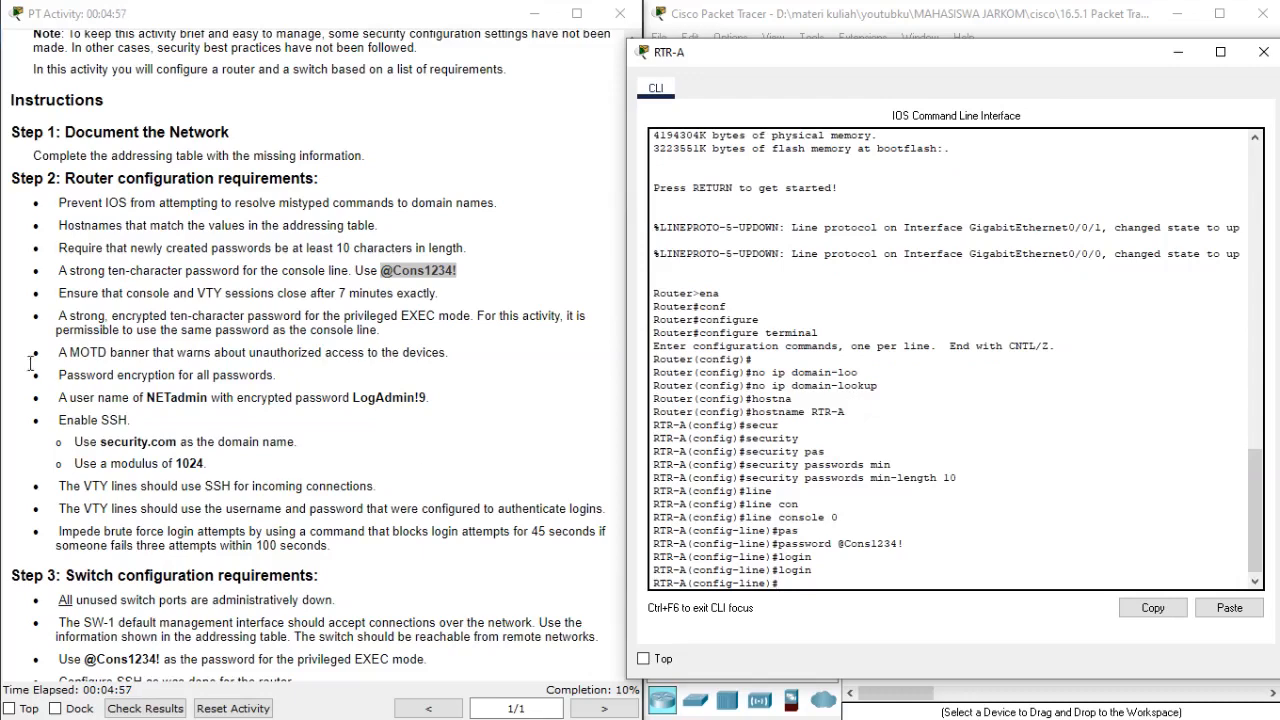
Make console line 0 sessions close after 7 minutes with exec-timeout.
left_click(62, 288)
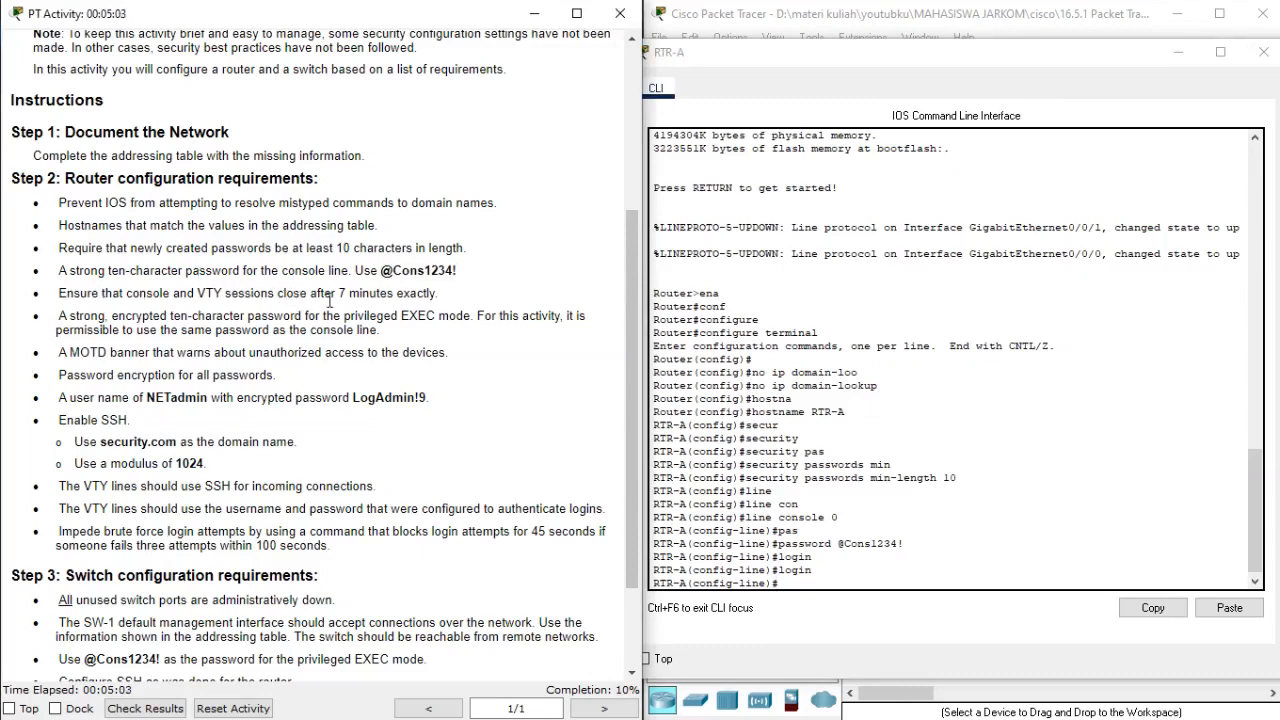
left_click(710, 320)
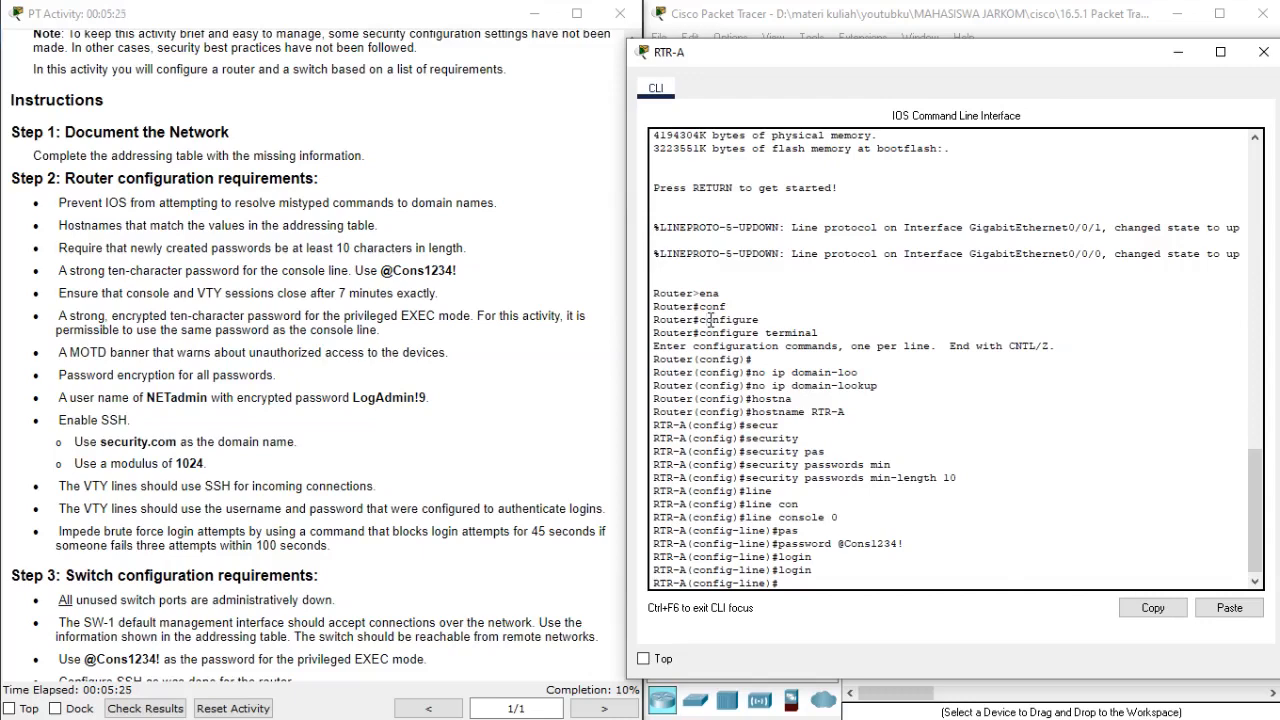
type("exe")
key("Tab")
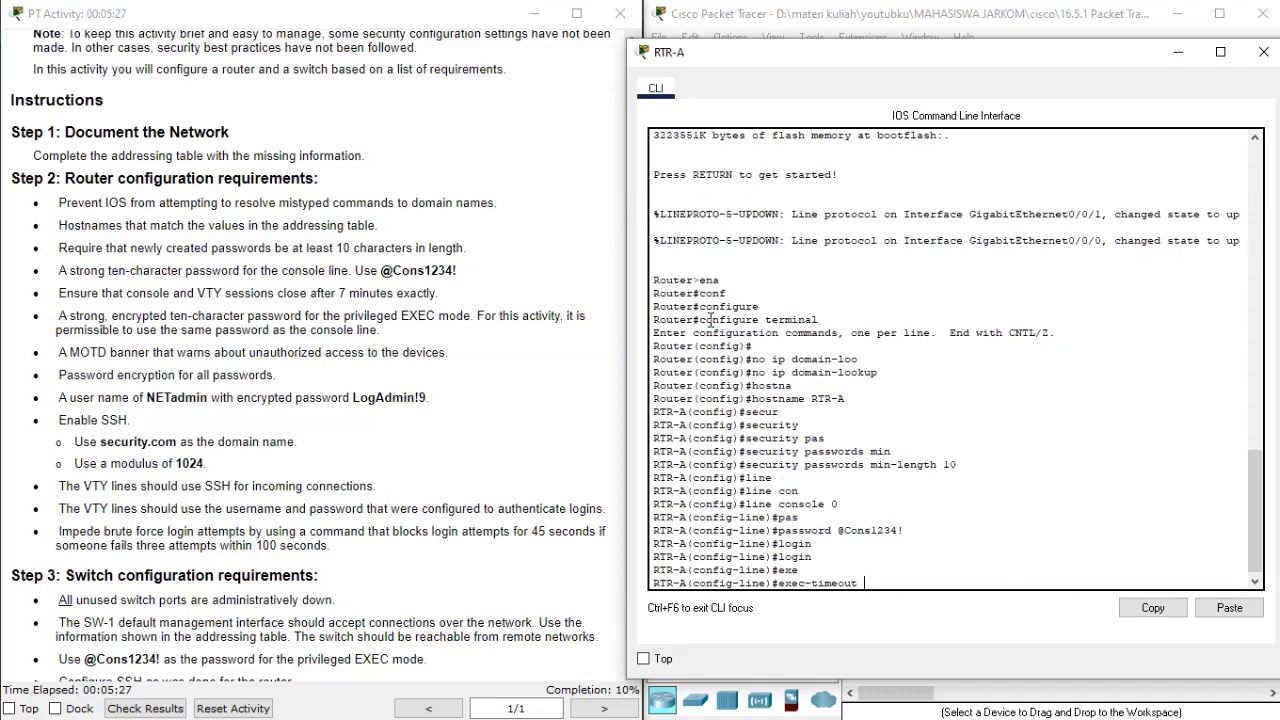
type("7")
key("Return")
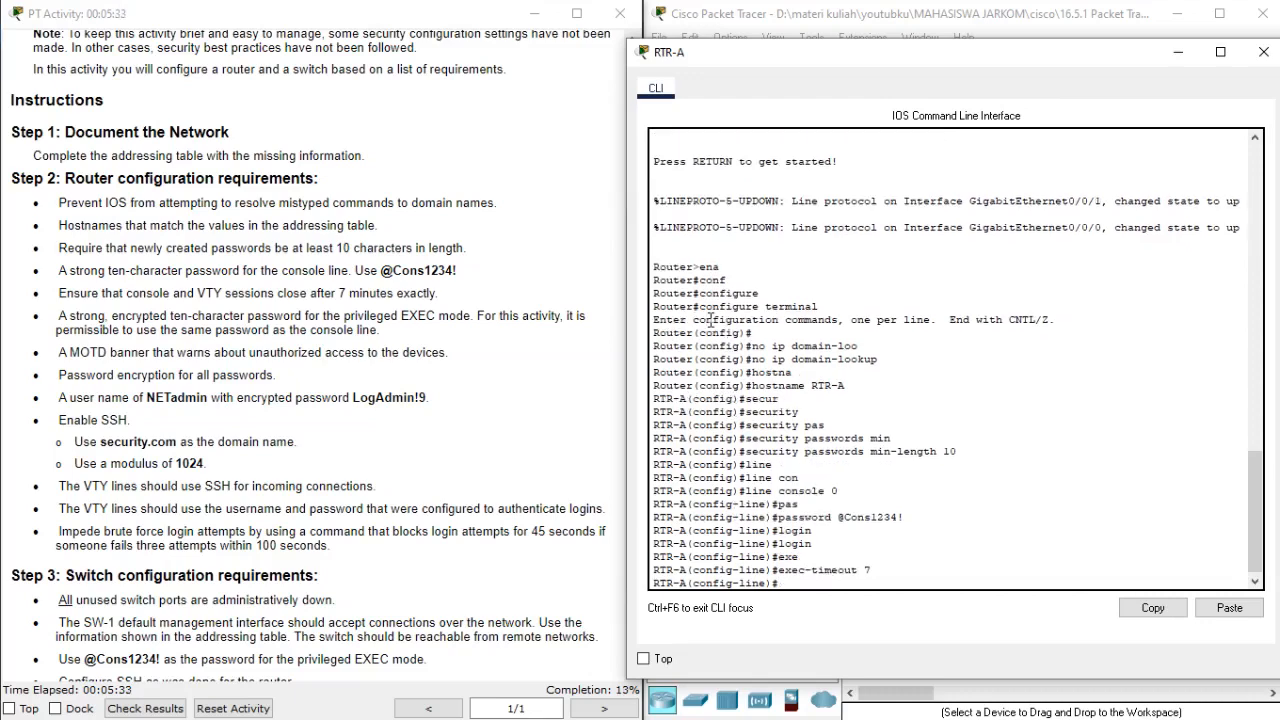
Exit the console line and enter line configuration mode for VTY lines 0 15 on the router.
type("exit")
key("Return")
key("Return")
type("li")
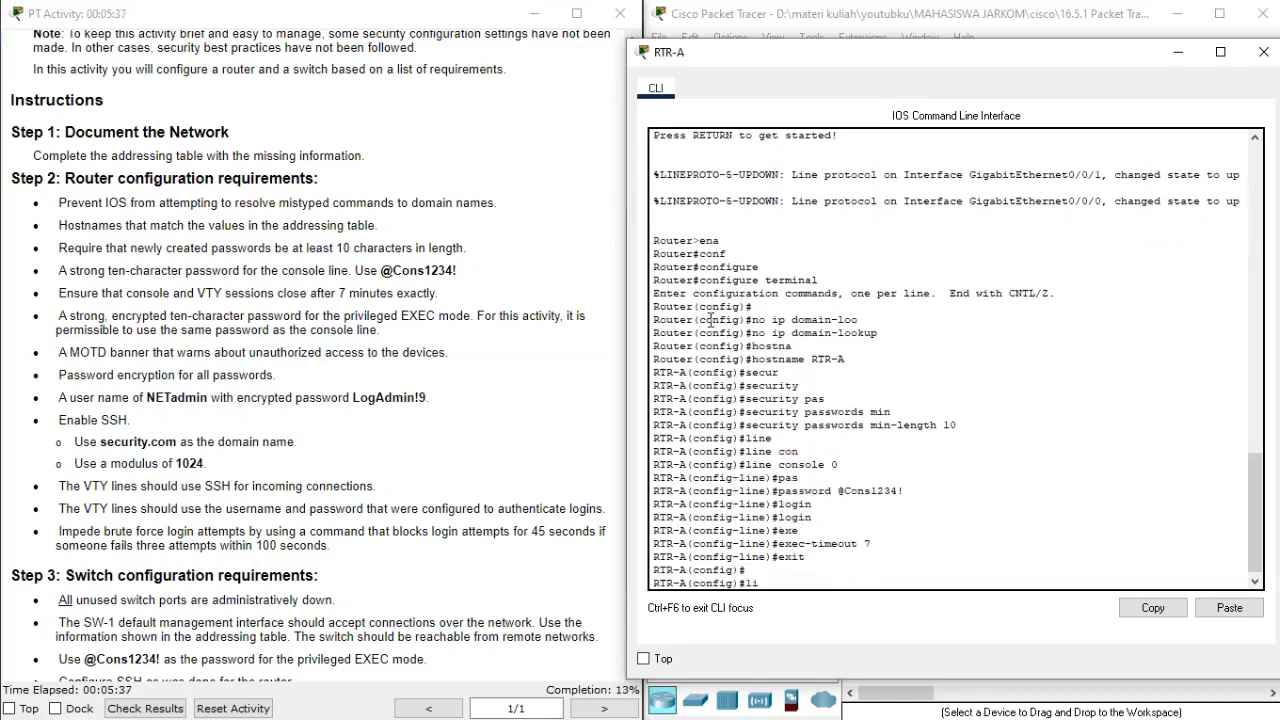
type("ne")
key("Return")
type("line c")
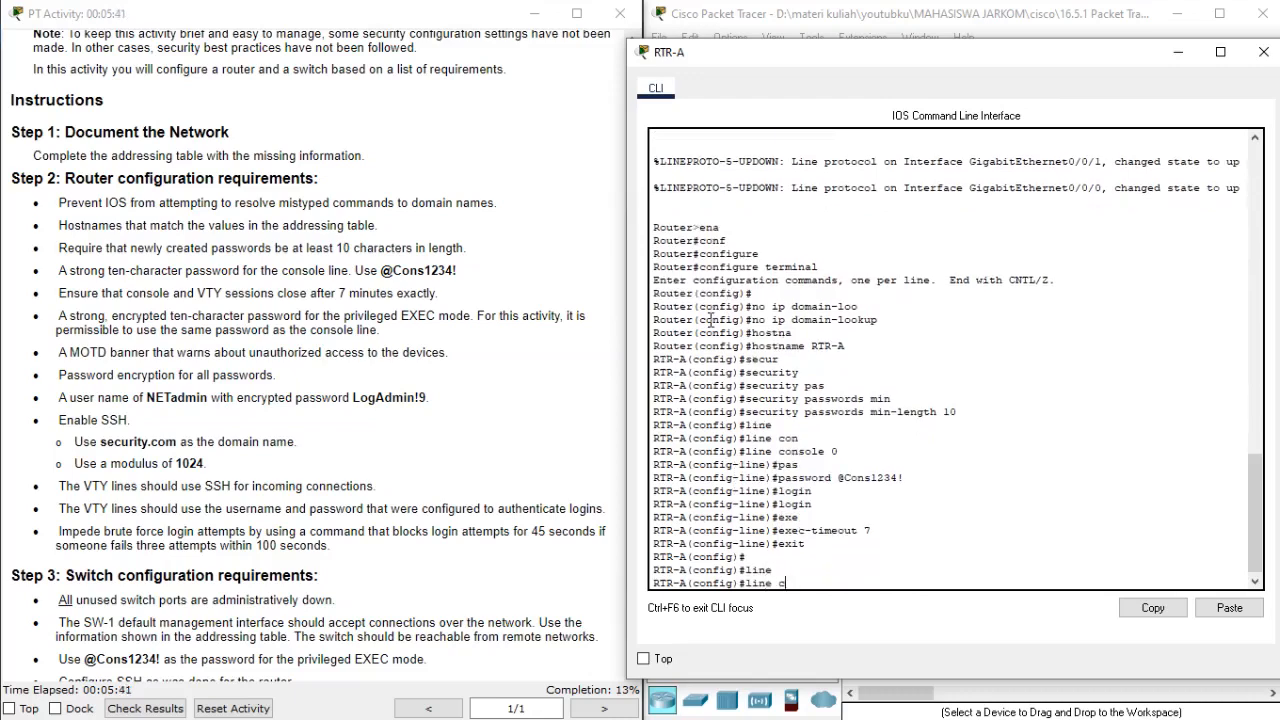
key("BackSpace")
type("vt")
key("Tab")
type("0 15")
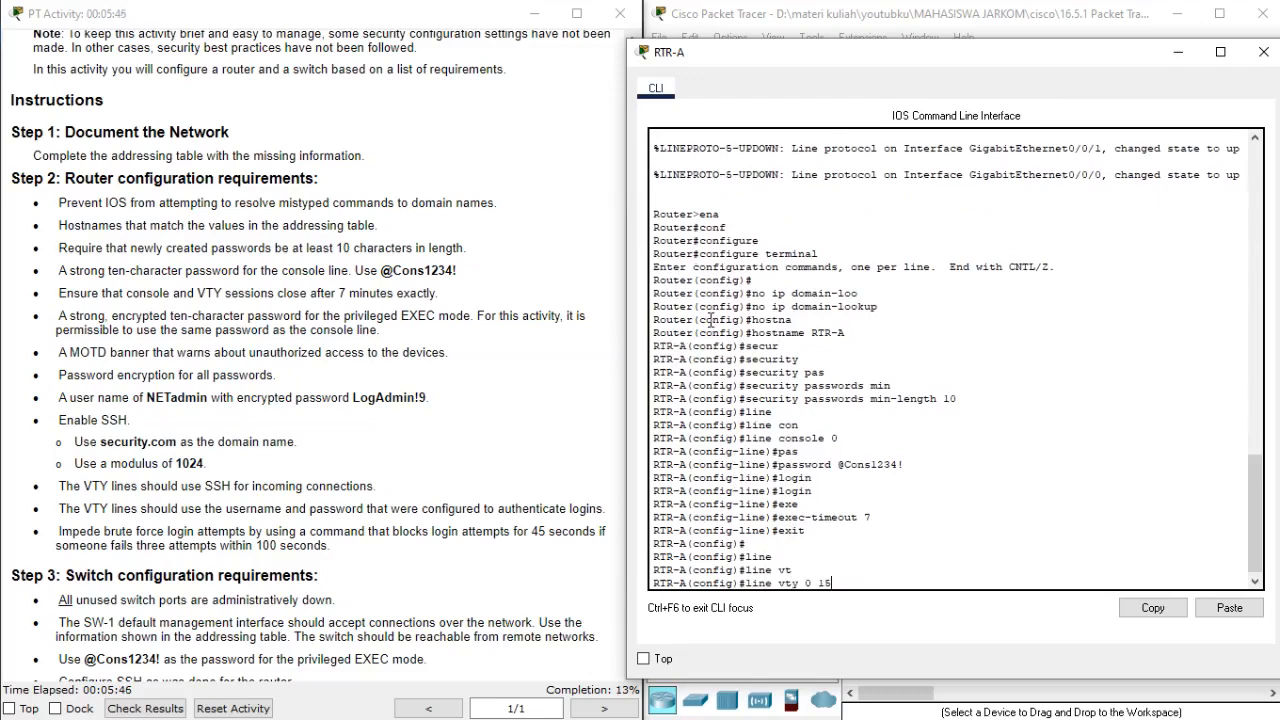
key("Return")
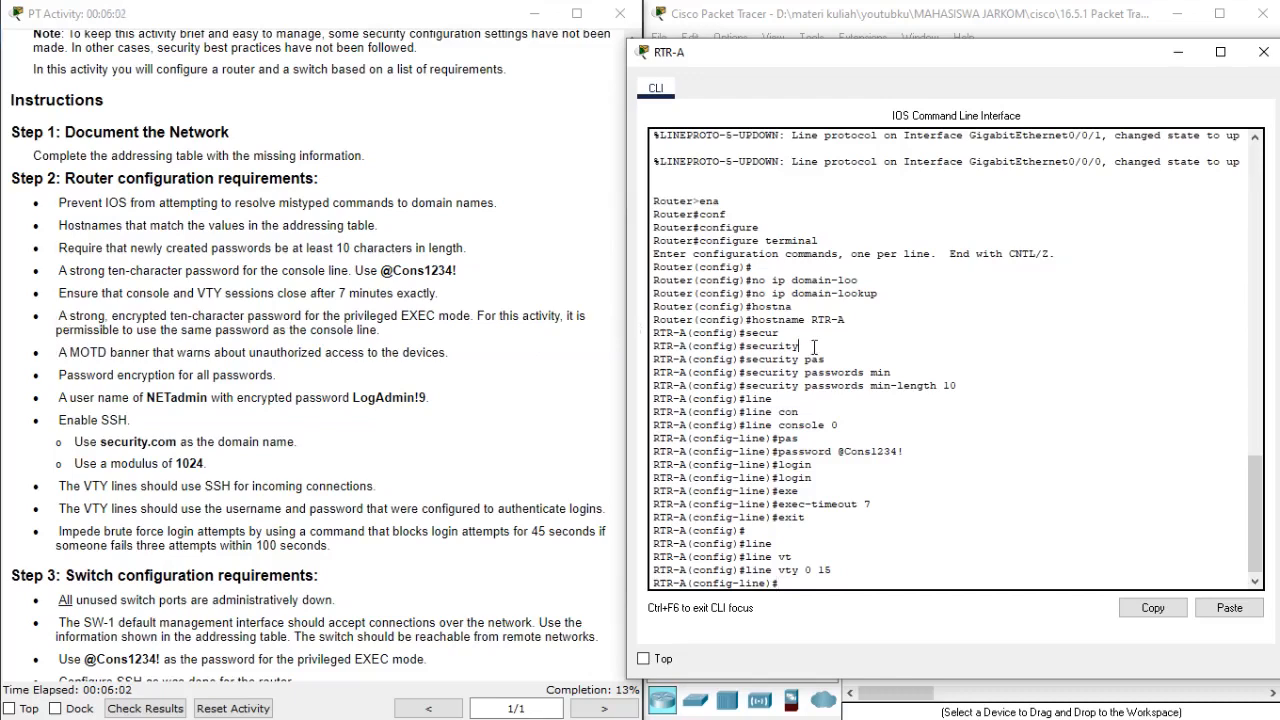
Make the router's VTY sessions close after 7 minutes with exec-timeout.
type("exe")
key("Tab")
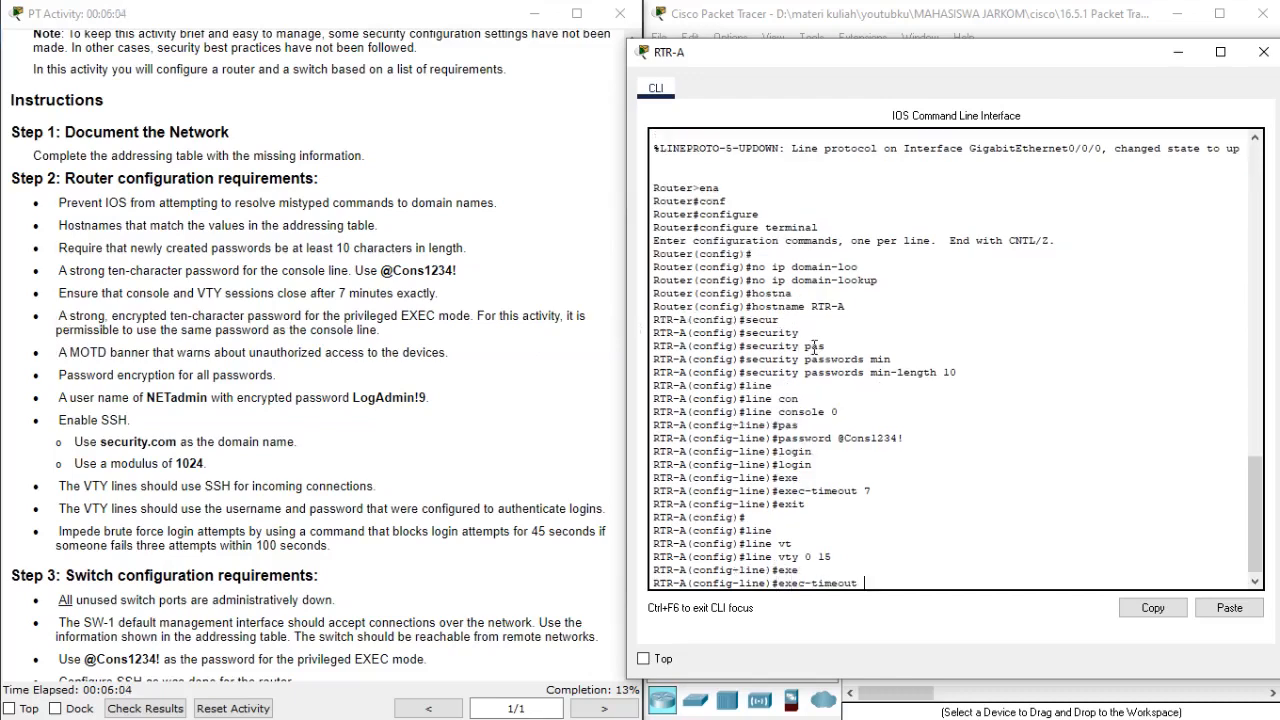
type("7")
key("Return")
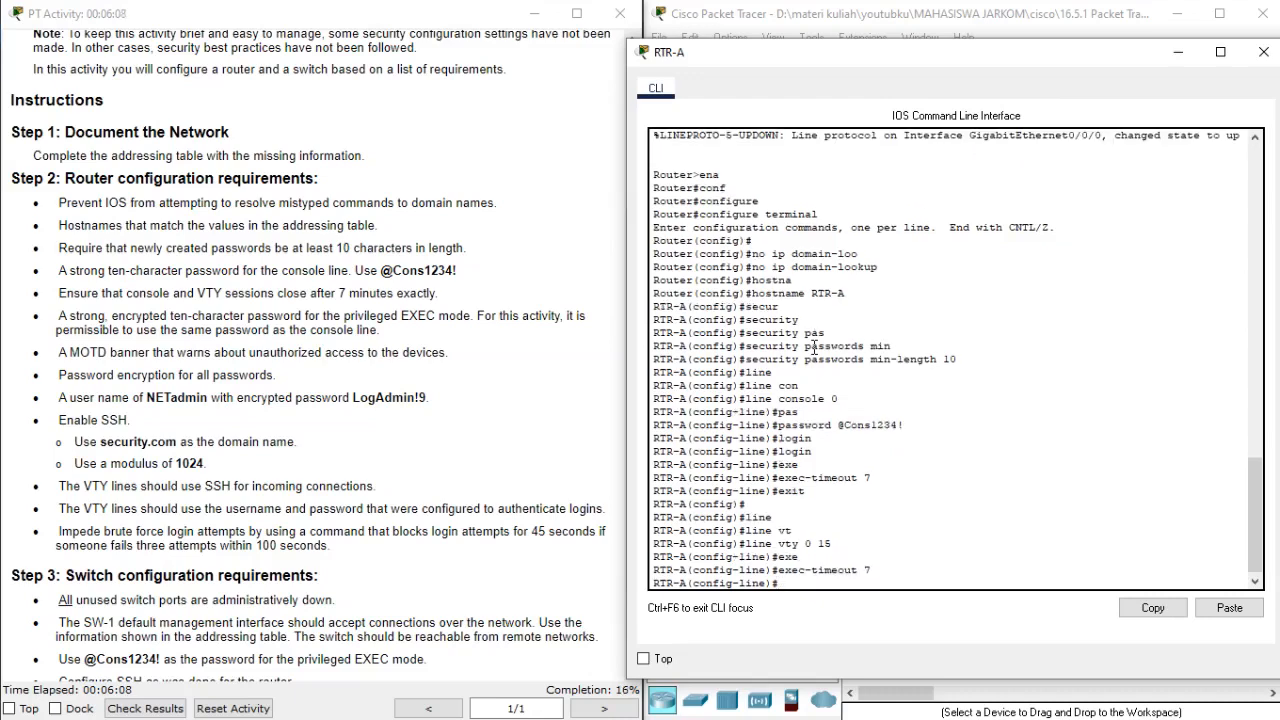
type("ena")
key("Tab")
type("b")
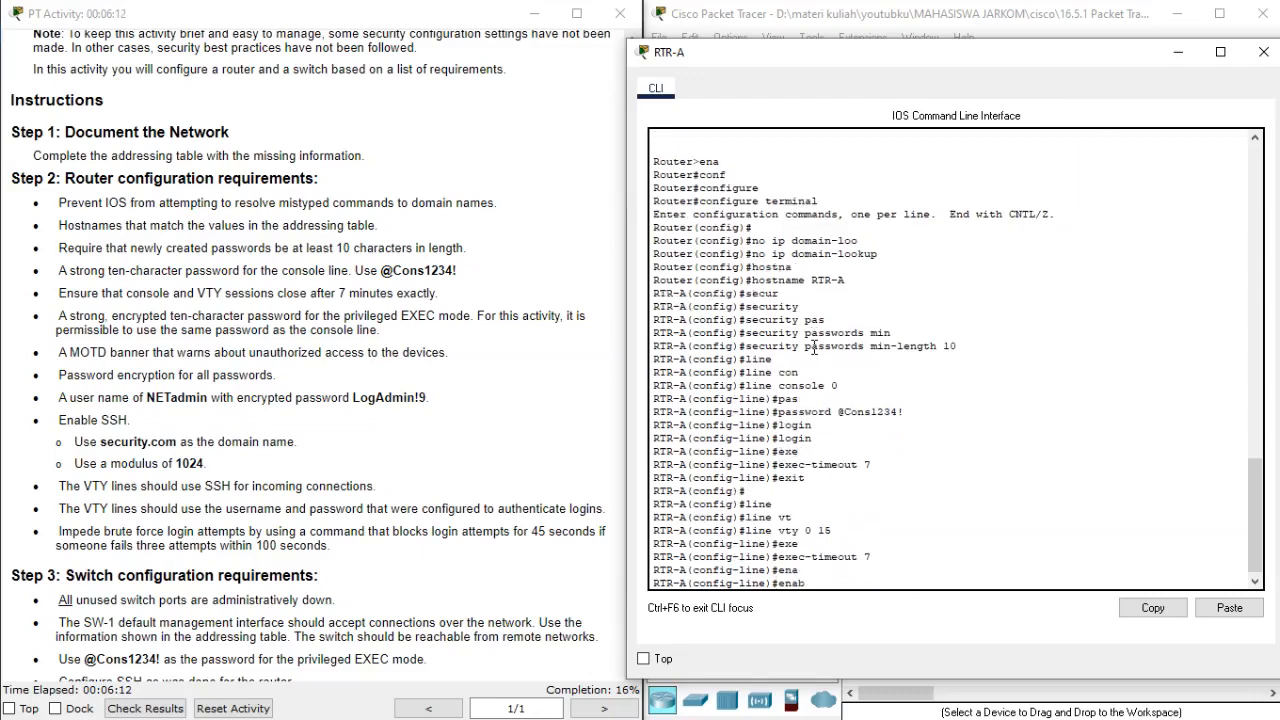
key("BackSpace")
key("BackSpace")
key("BackSpace")
key("BackSpace")
Exit VTY line configuration and return to the router's global configuration mode.
type("exit")
key("Return")
key("Return")
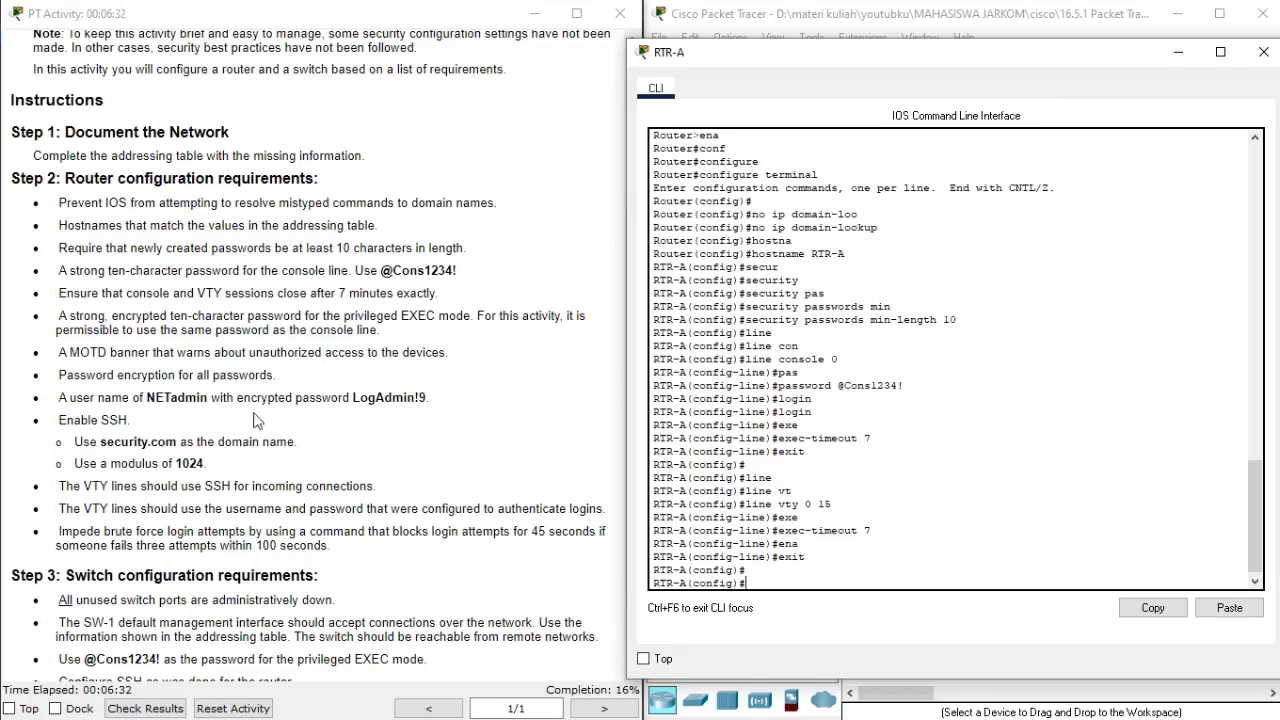
Set the encrypted privileged EXEC password with enable secret, reusing the console line password.
left_click_drag(56, 318, 428, 316)
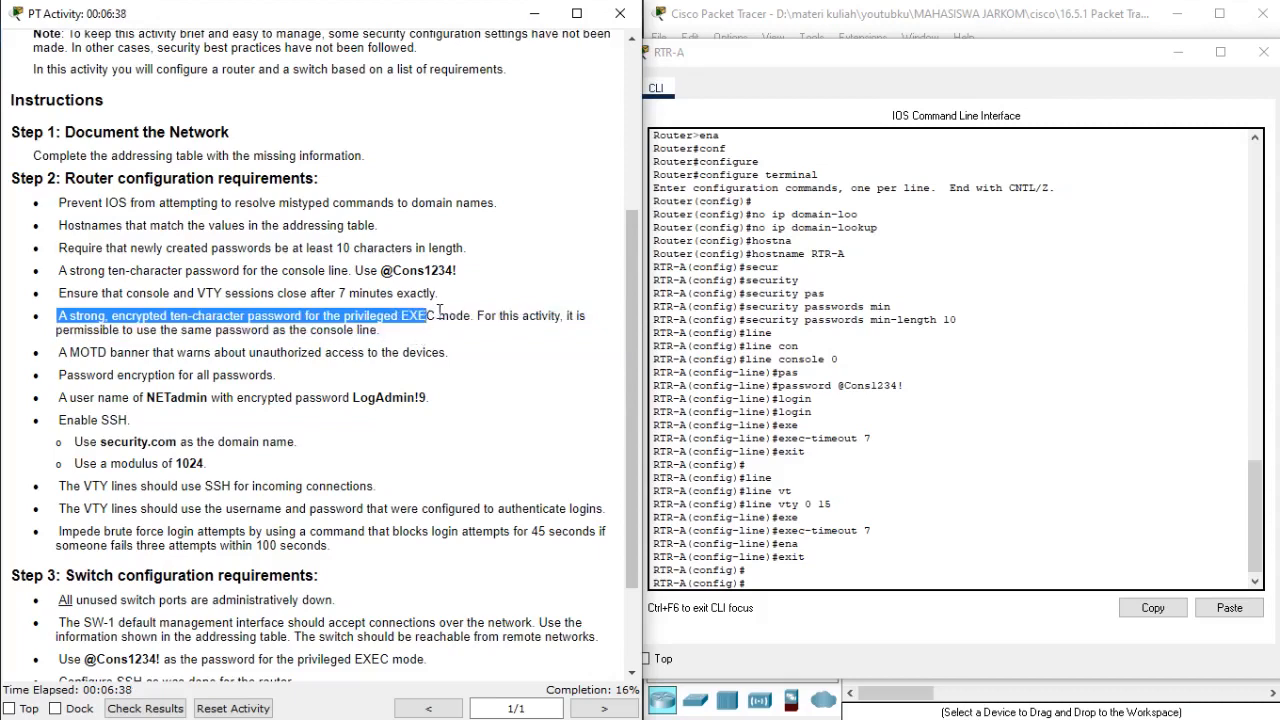
left_click(752, 326)
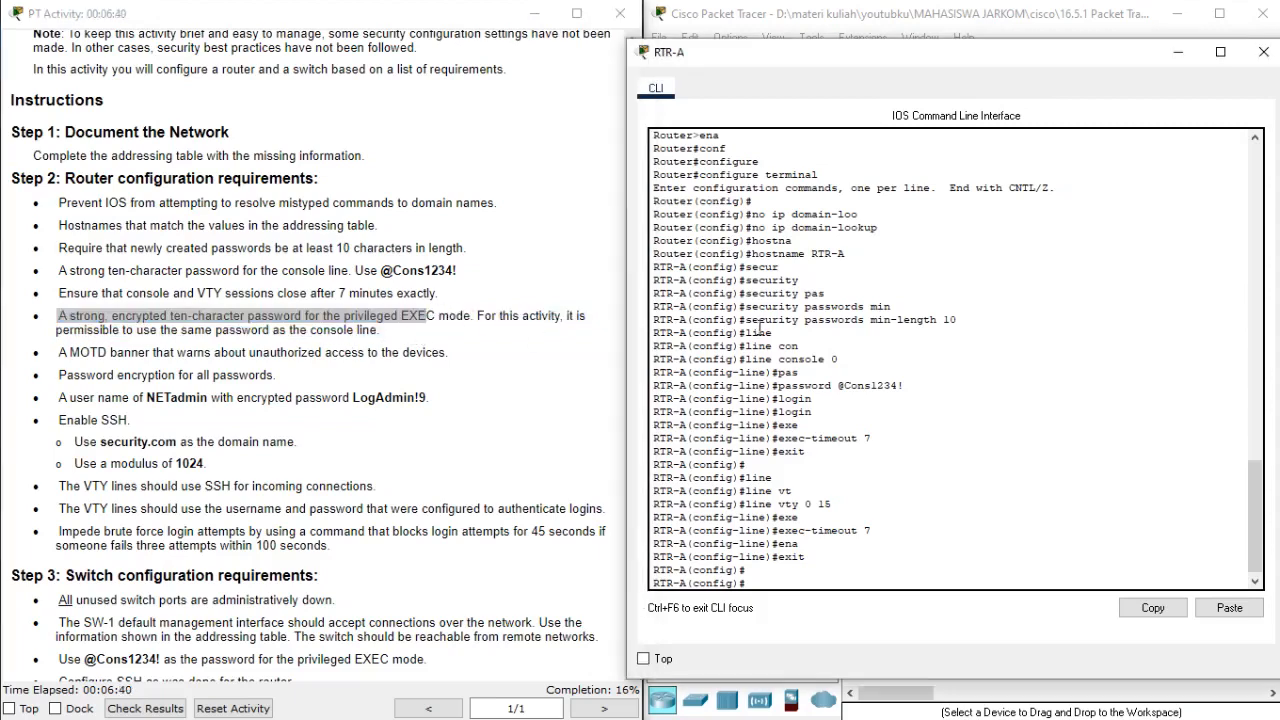
type("ena")
key("Tab")
type("se")
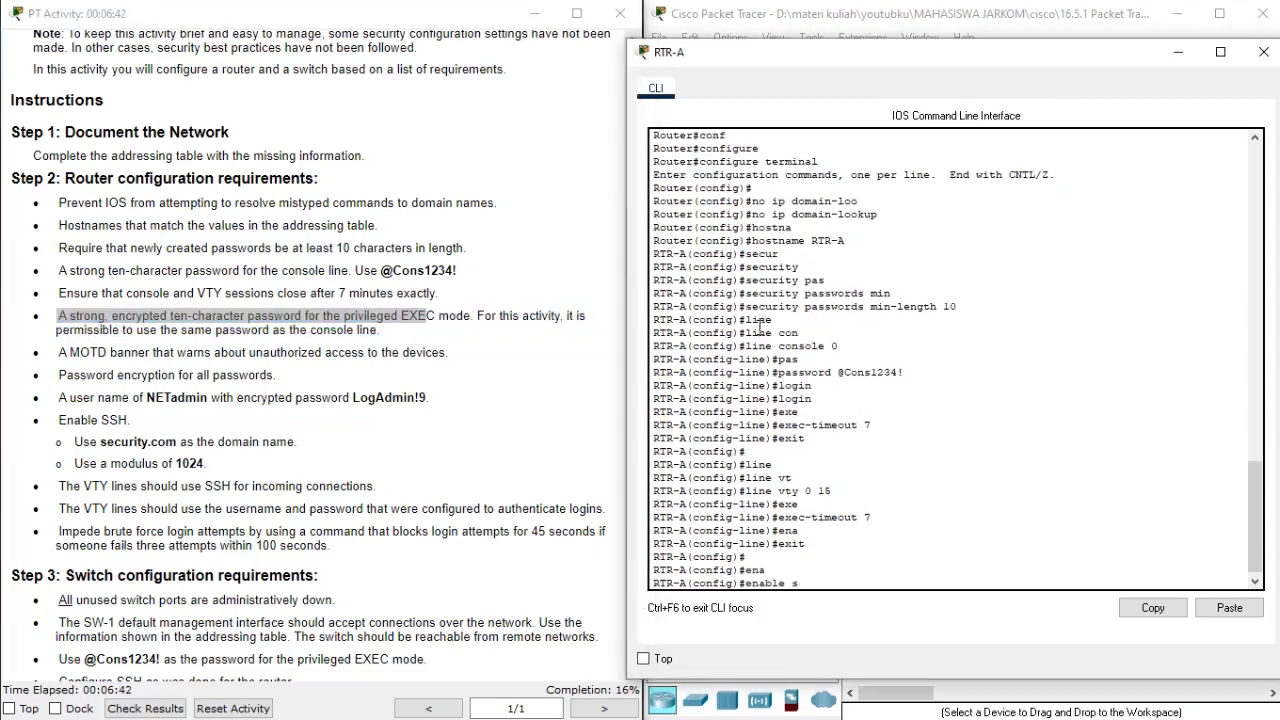
key("Tab")
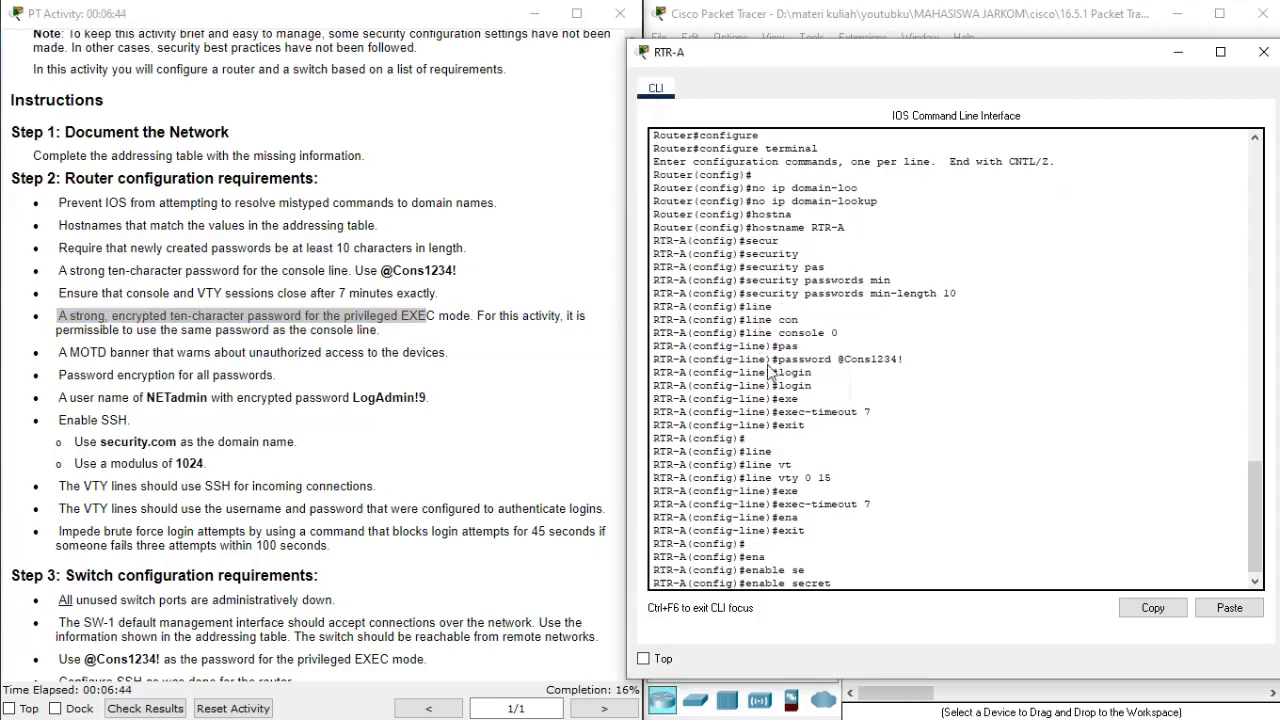
right_click(767, 366)
left_click(790, 395)
key("Return")
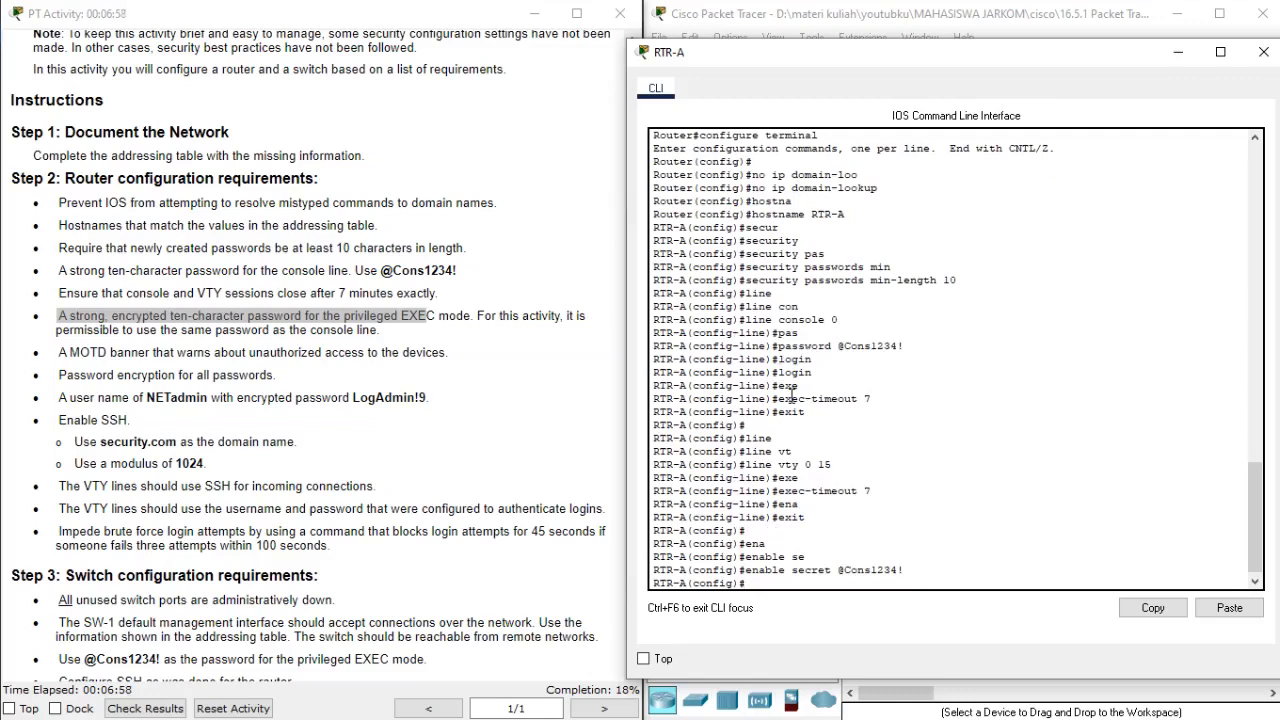
Create a MOTD banner on the router reading "Area Terlarang" to warn about unauthorized access.
type("bann")
key("Tab")
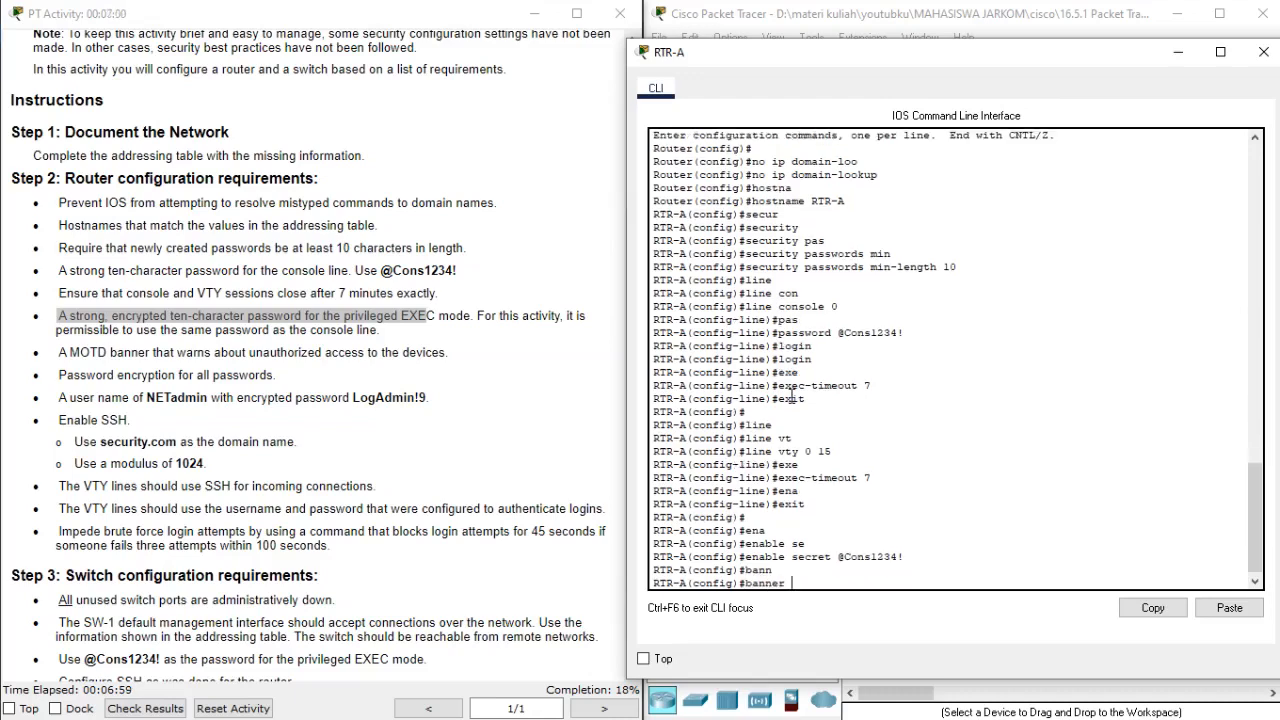
type("mo")
key("Tab")
type("\"\"")
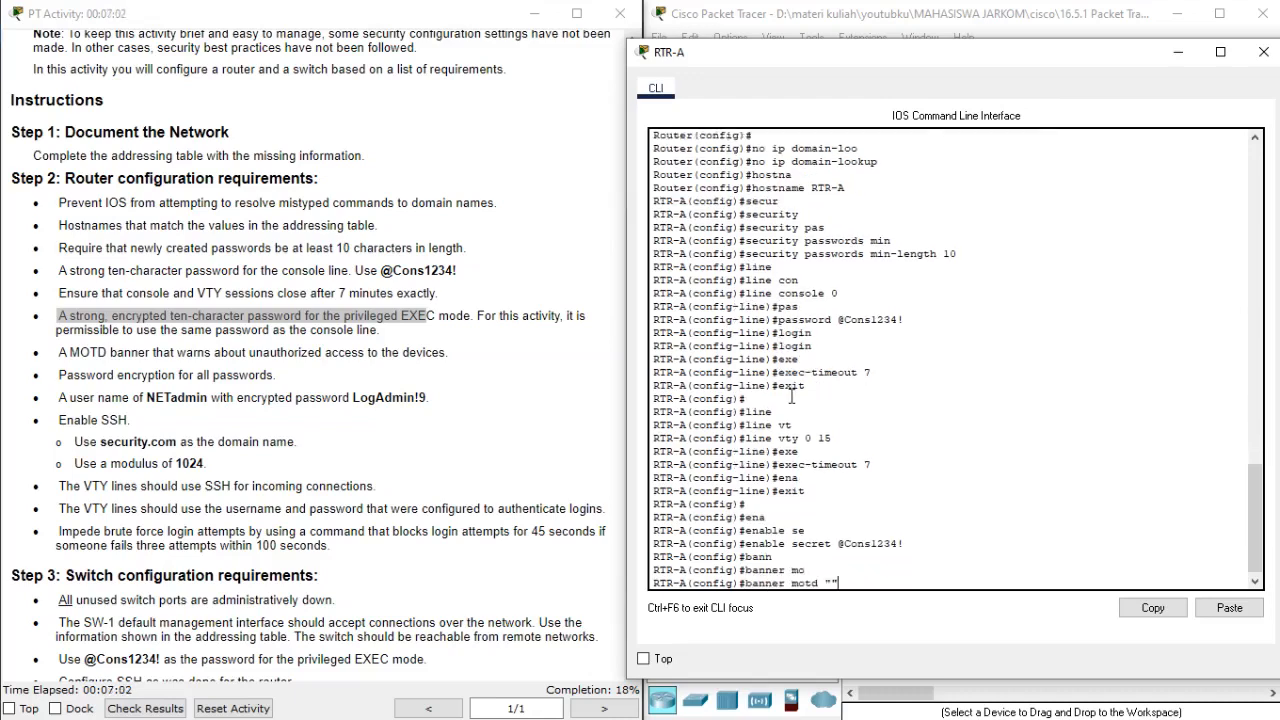
left_click(347, 458)
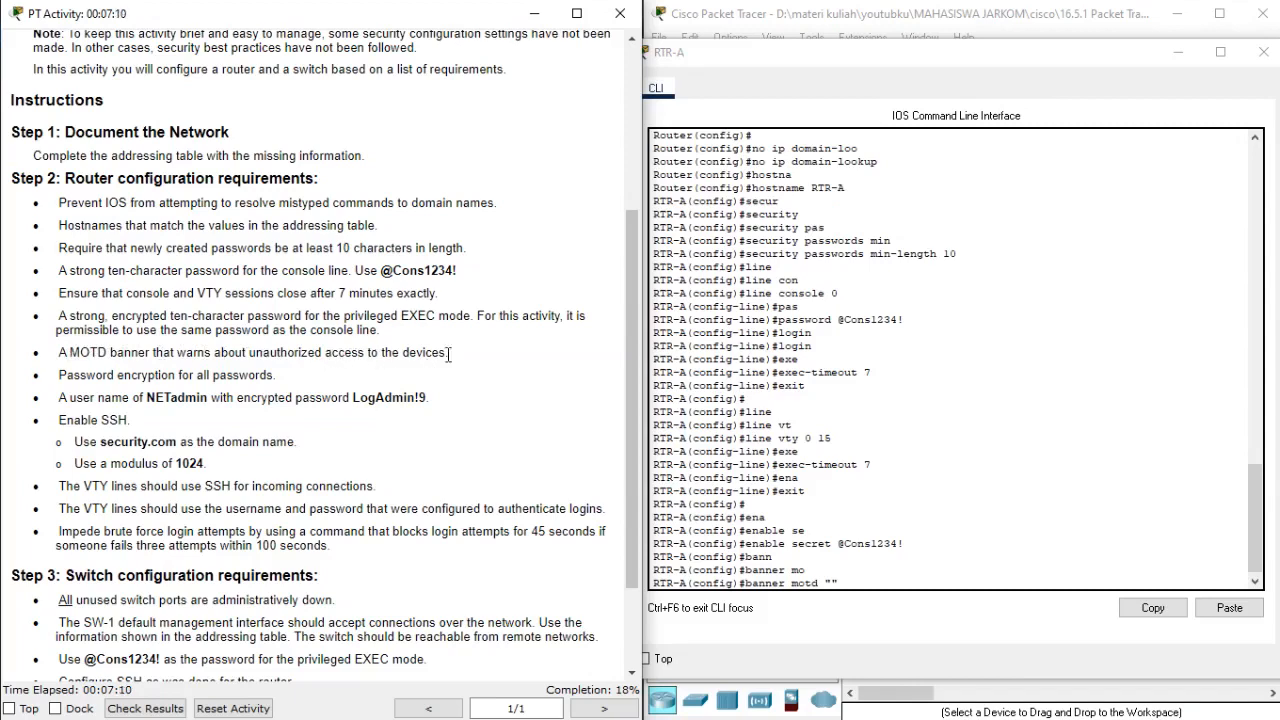
left_click(770, 298)
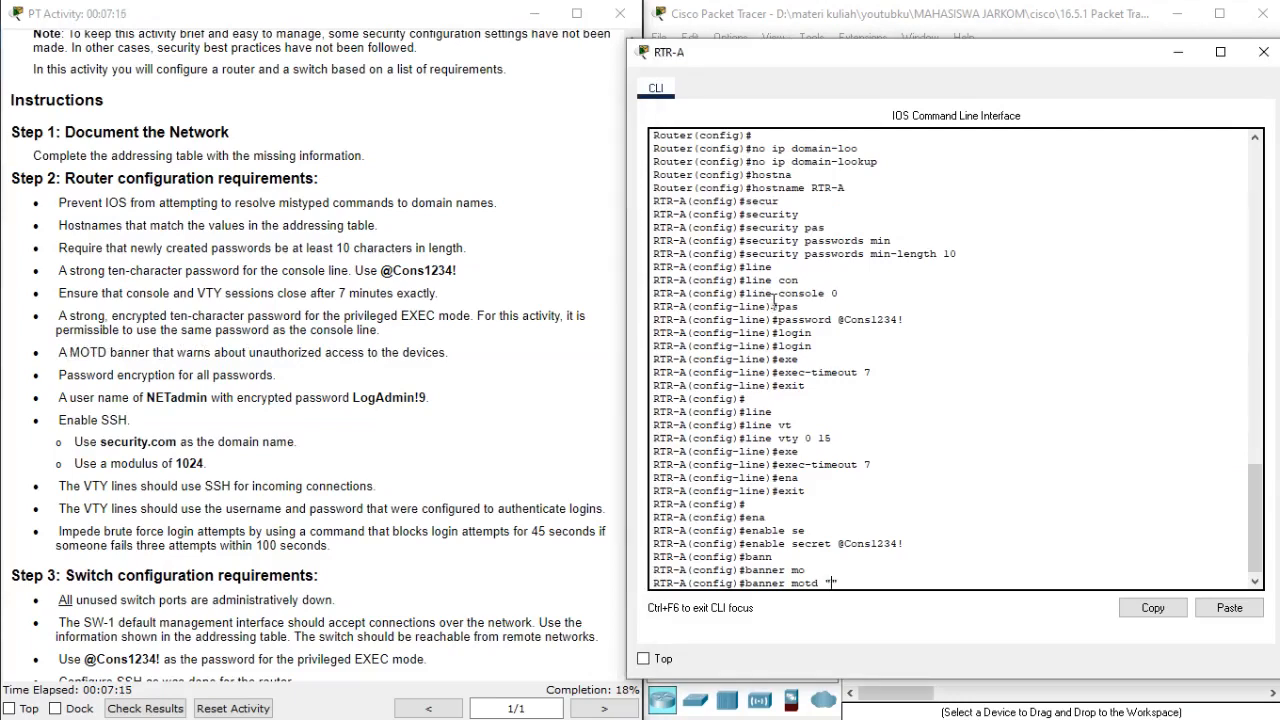
type("Area Terlarang\"")
key("Return")
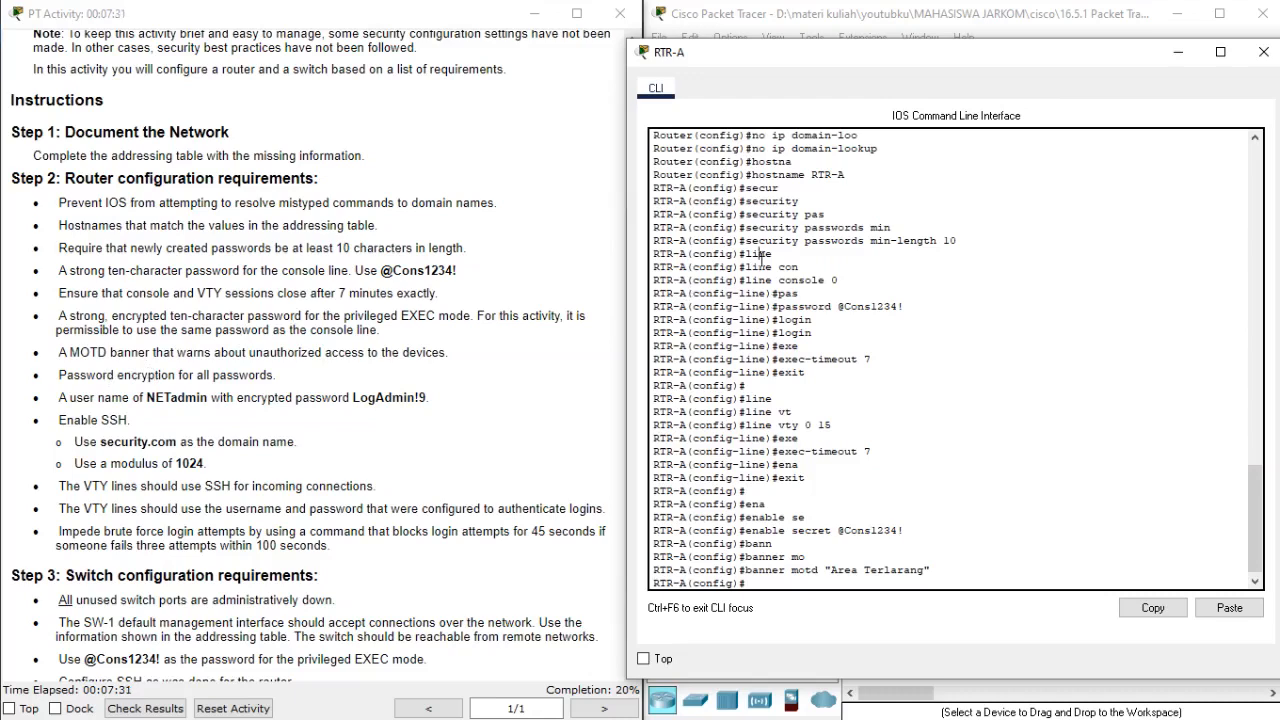
Encrypt all passwords on the router with service password-encryption.
type("se")
key("Tab")
type("r")
key("Tab")
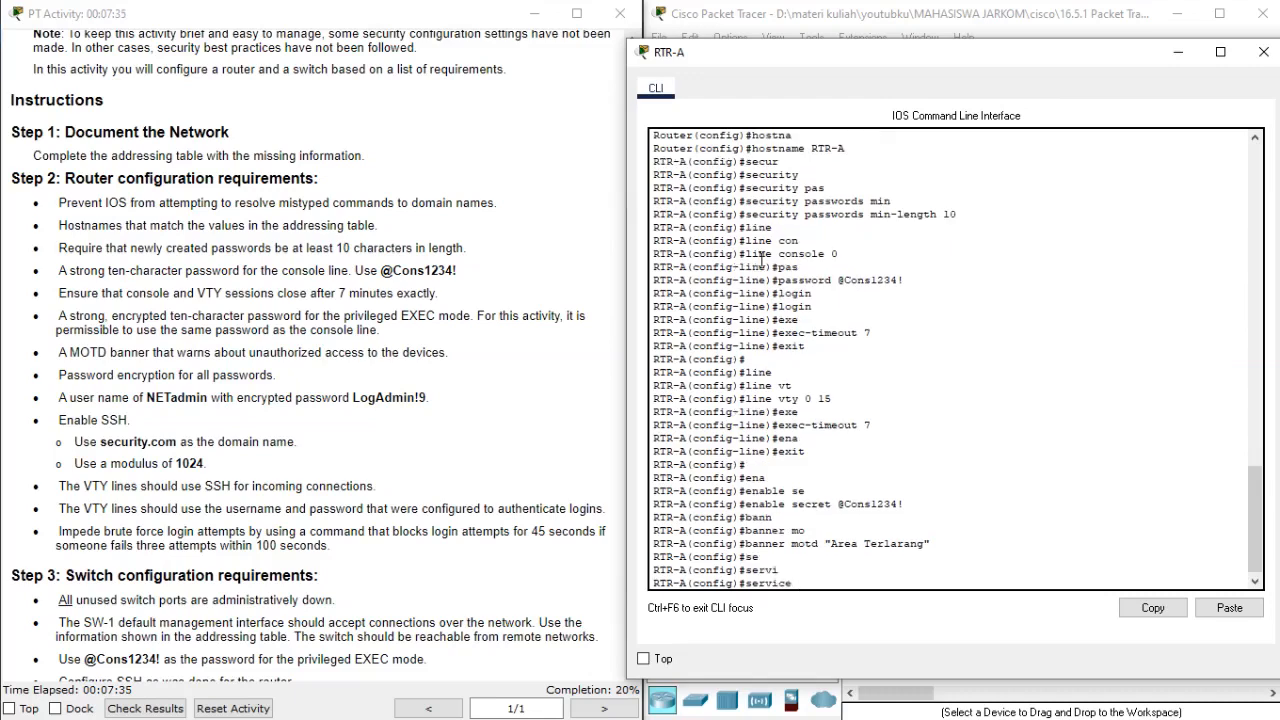
type("pas")
key("Tab")
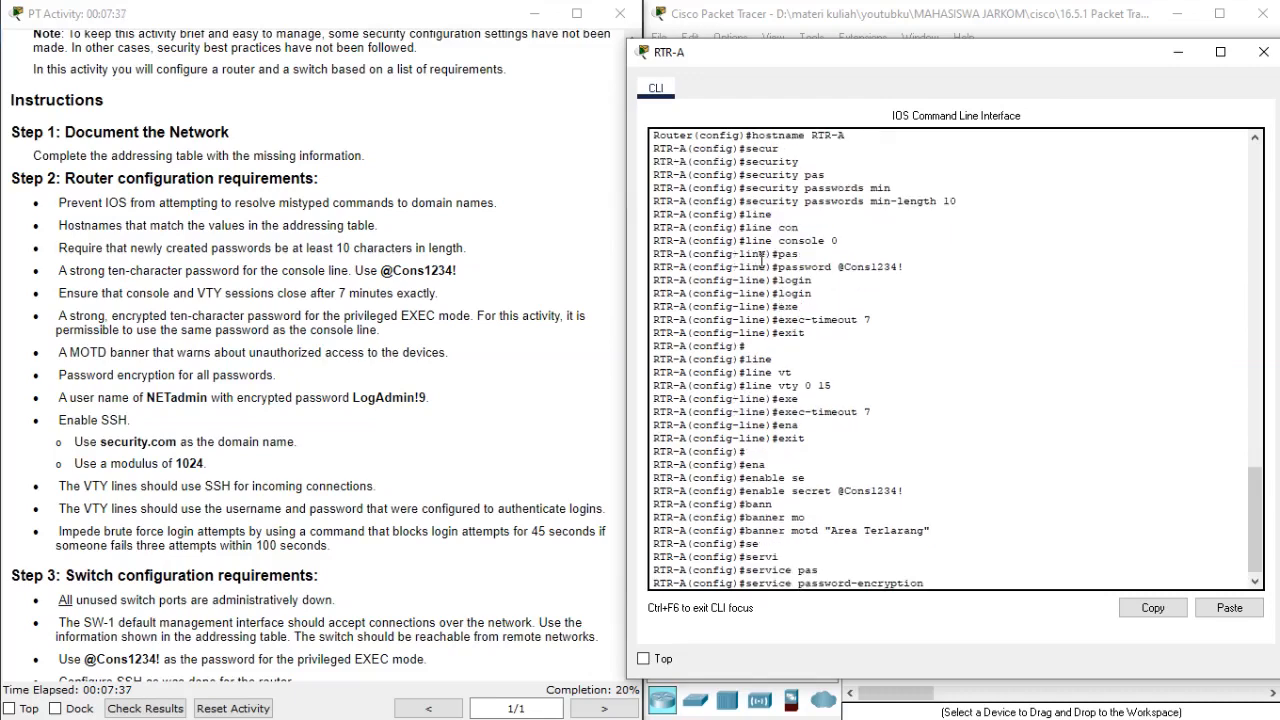
key("Return")
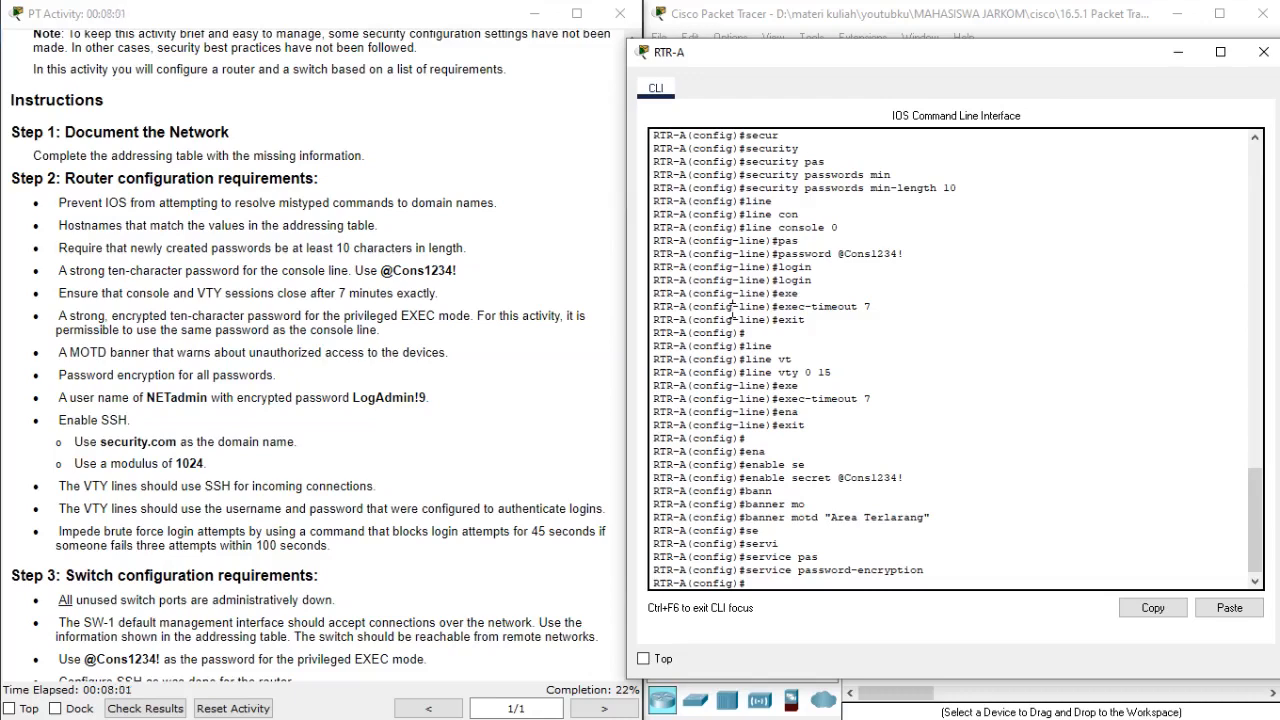
Create the local user NETadmin on the router with the encrypted secret password given in the requirements.
type("user")
key("Tab")
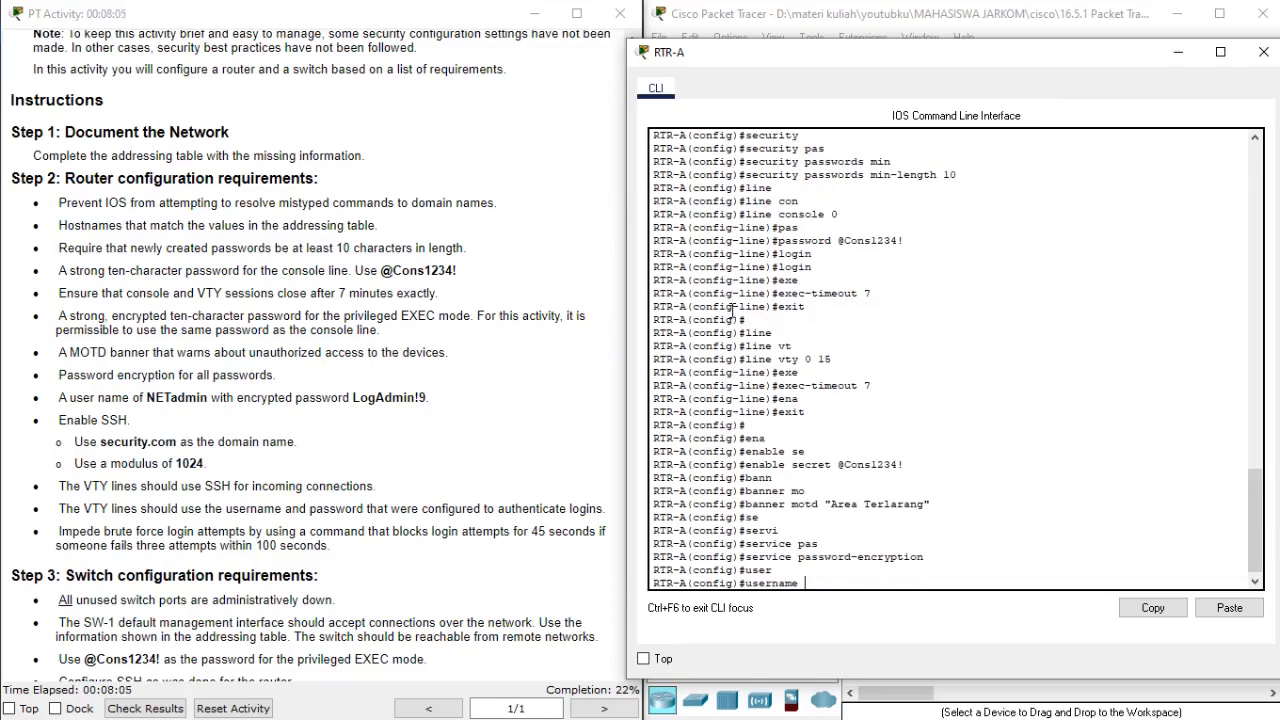
type("NETadmin se")
key("Tab")
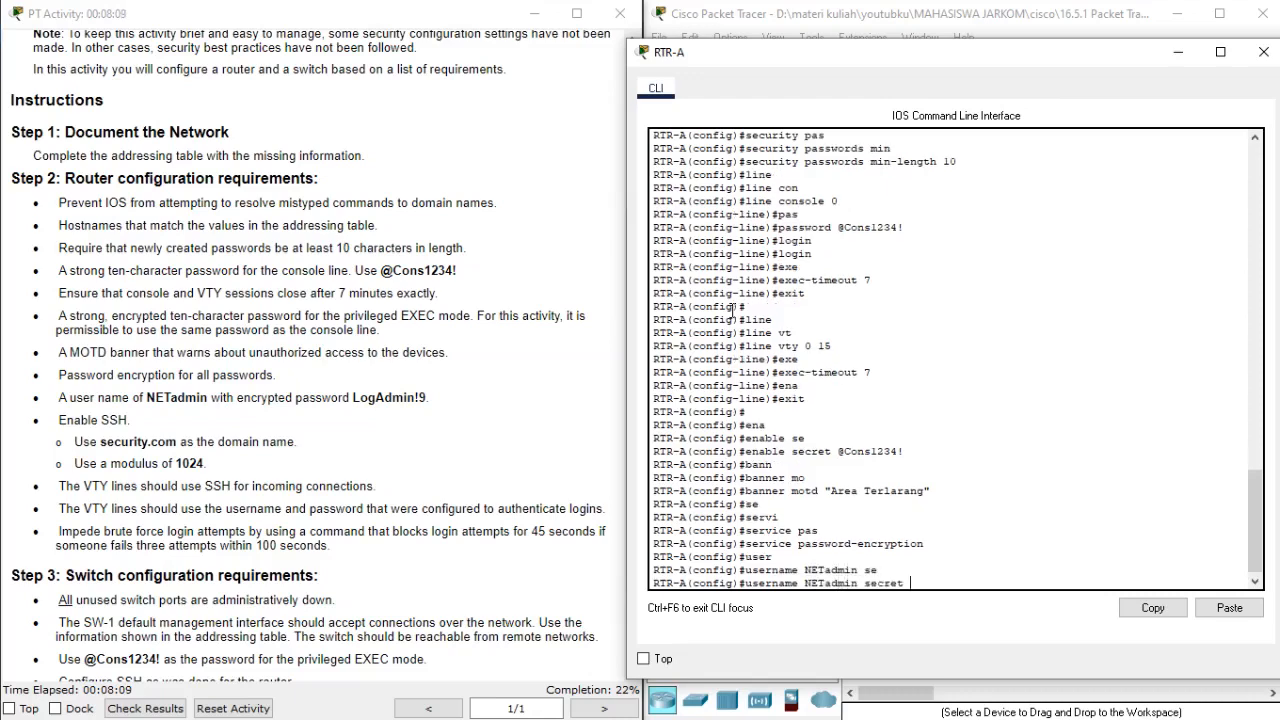
type("LogAdmin!9")
key("Return")
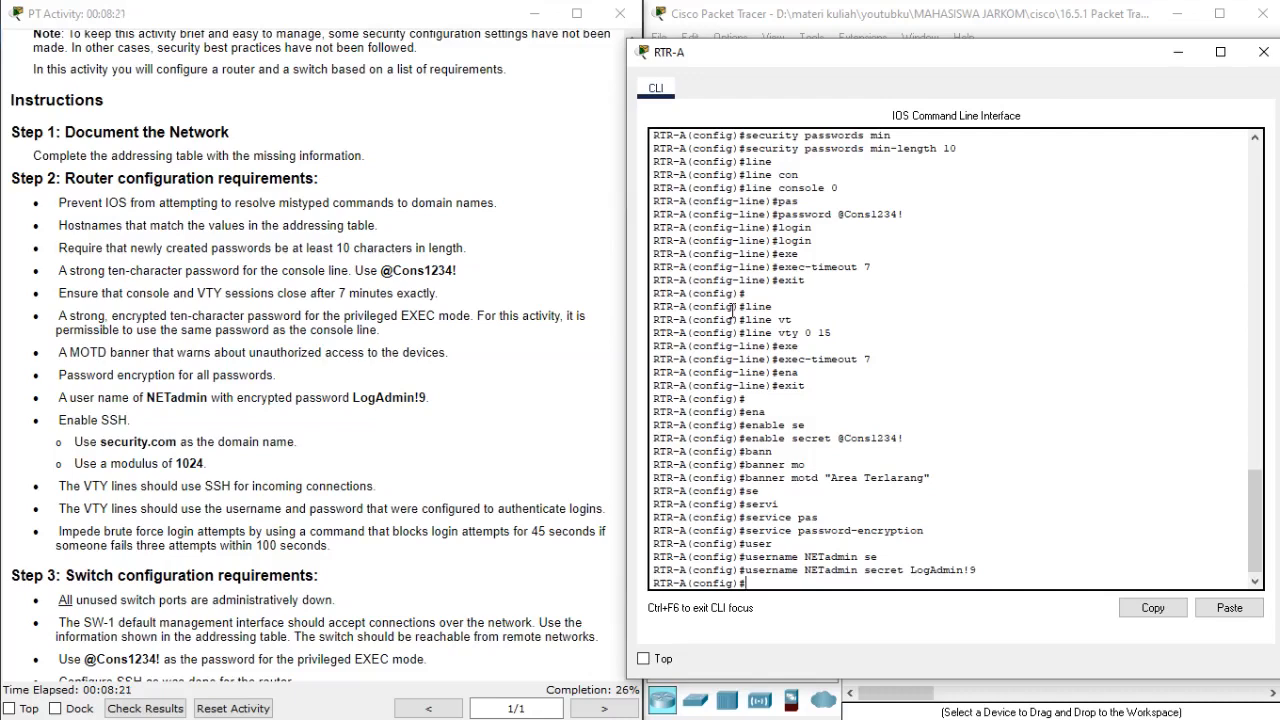
Set the router's IP domain name to security.com.
type("ip dimain-na")
key("Tab")
key("BackSpace")
key("BackSpace")
key("BackSpace")
key("BackSpace")
key("BackSpace")
key("BackSpace")
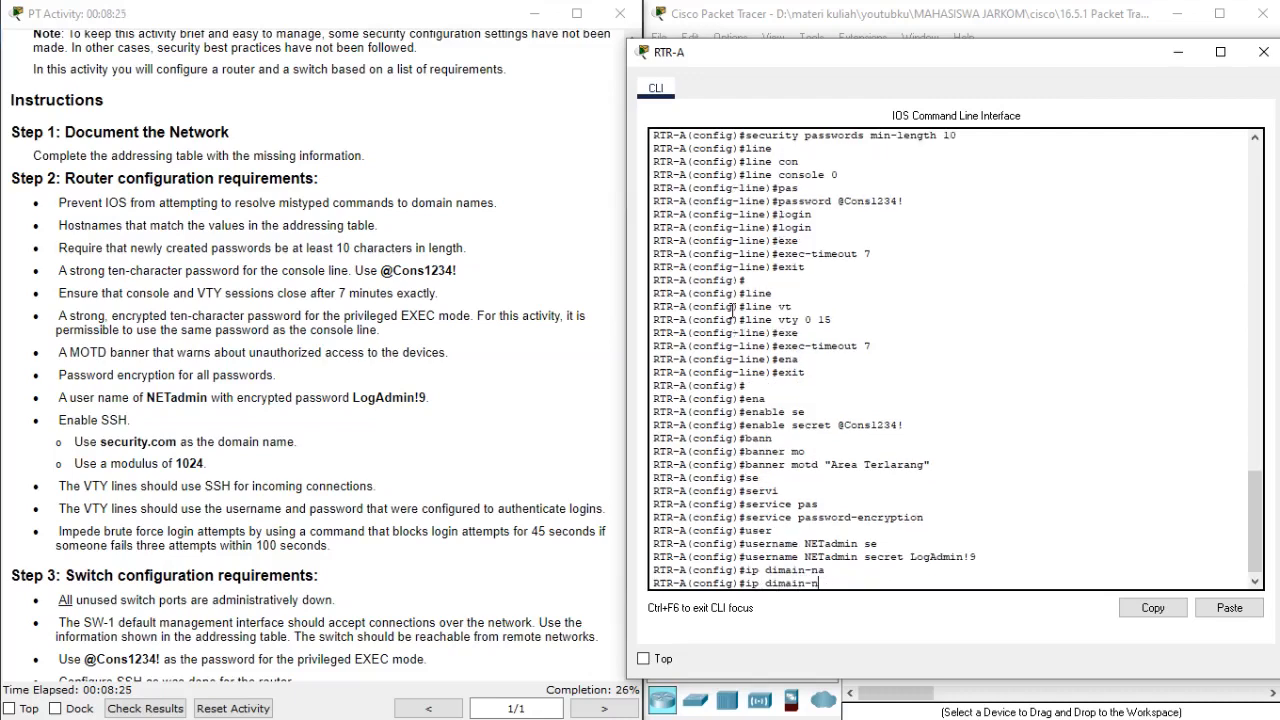
key("BackSpace")
key("BackSpace")
type("omain-na")
key("Tab")
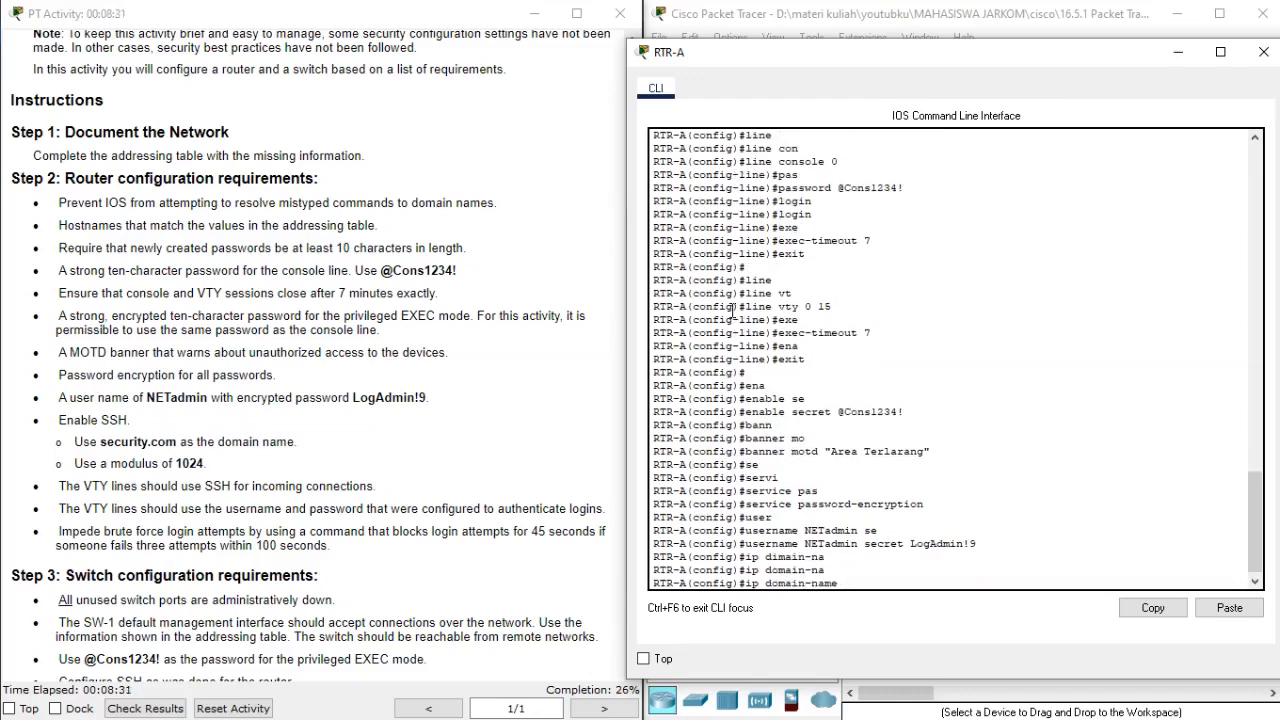
left_click_drag(100, 441, 178, 441)
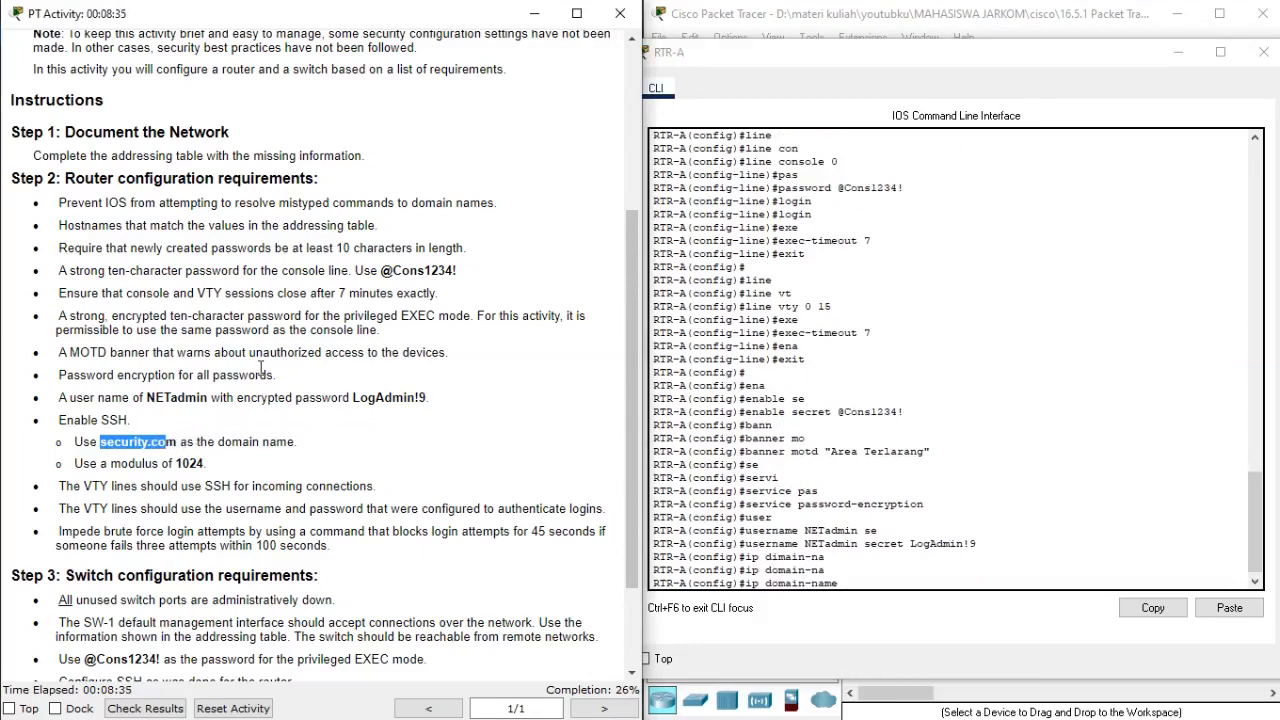
left_click(806, 426)
type("secur")
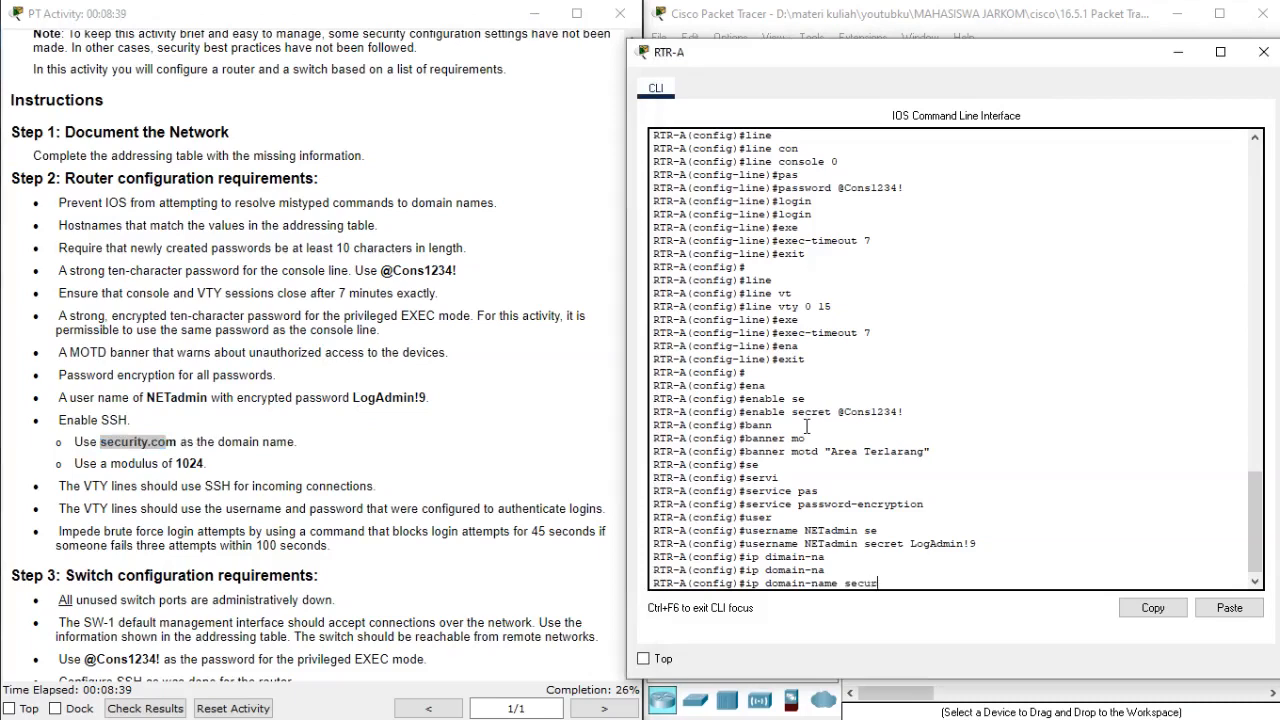
type("ity.com")
key("Return")
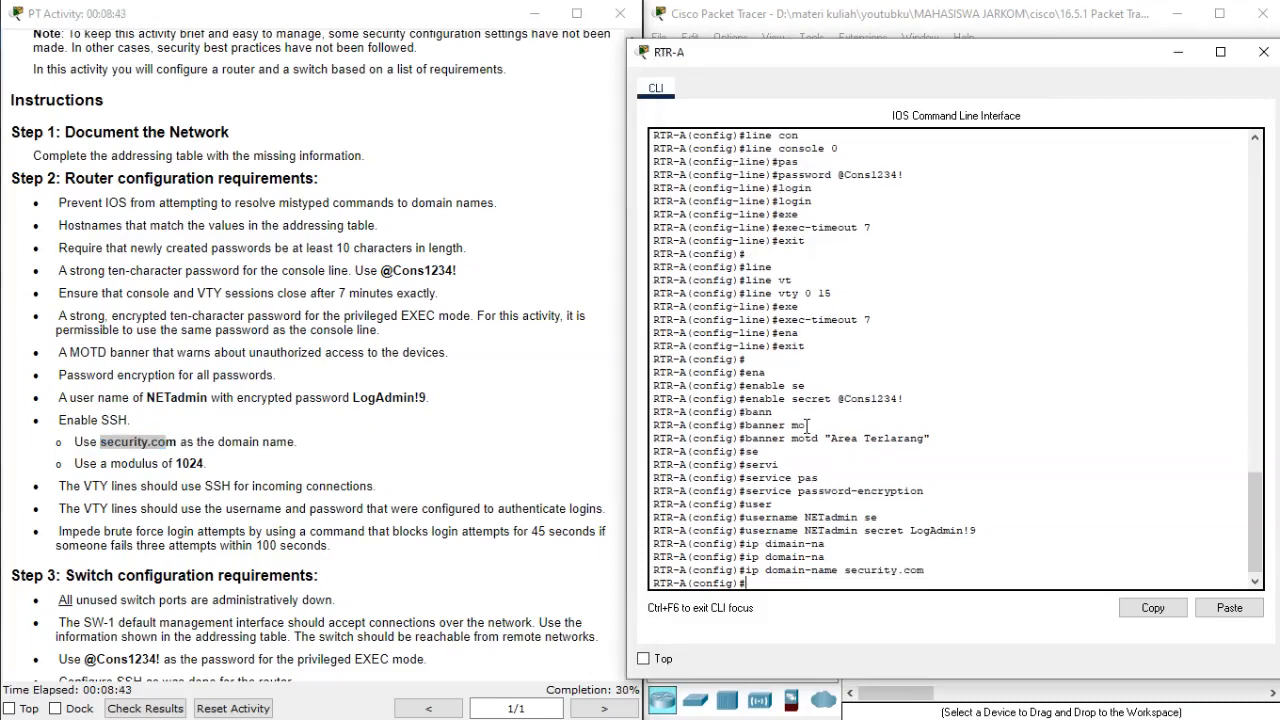
key("Return")
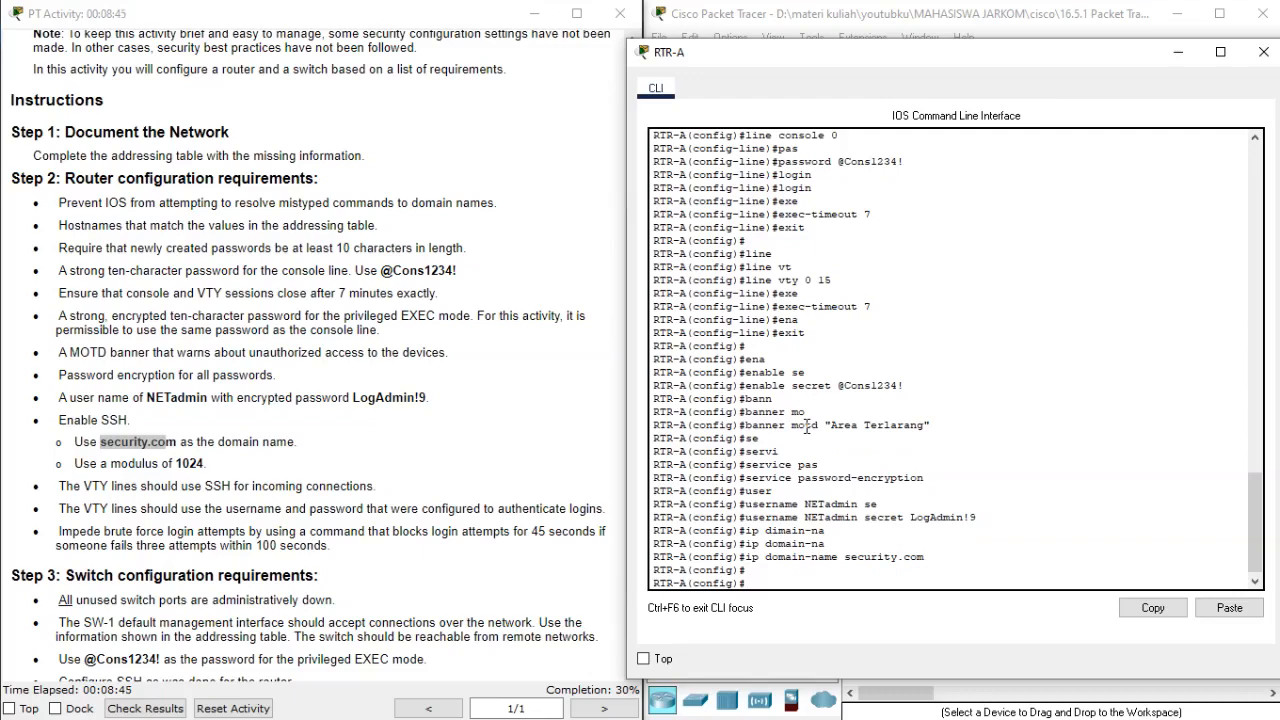
Generate RSA crypto keys on the router with a modulus of 1024 bits.
type("cryp")
key("Tab")
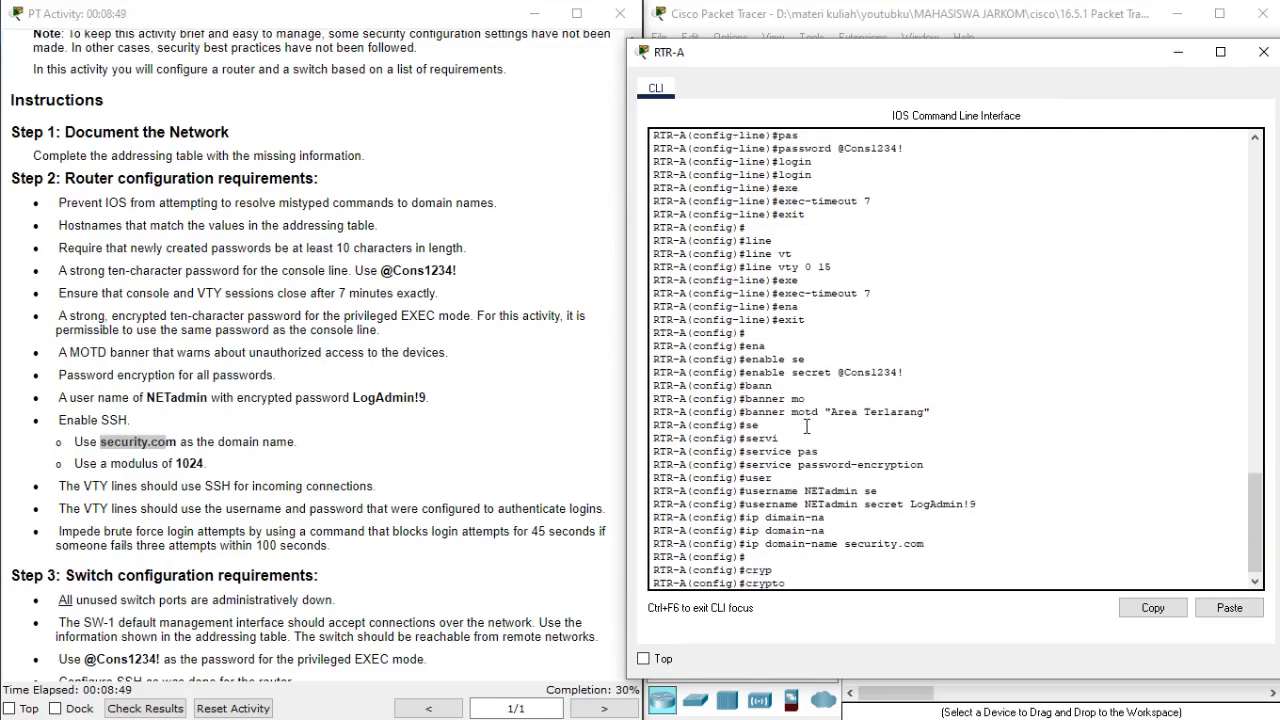
type("ke")
key("Tab")
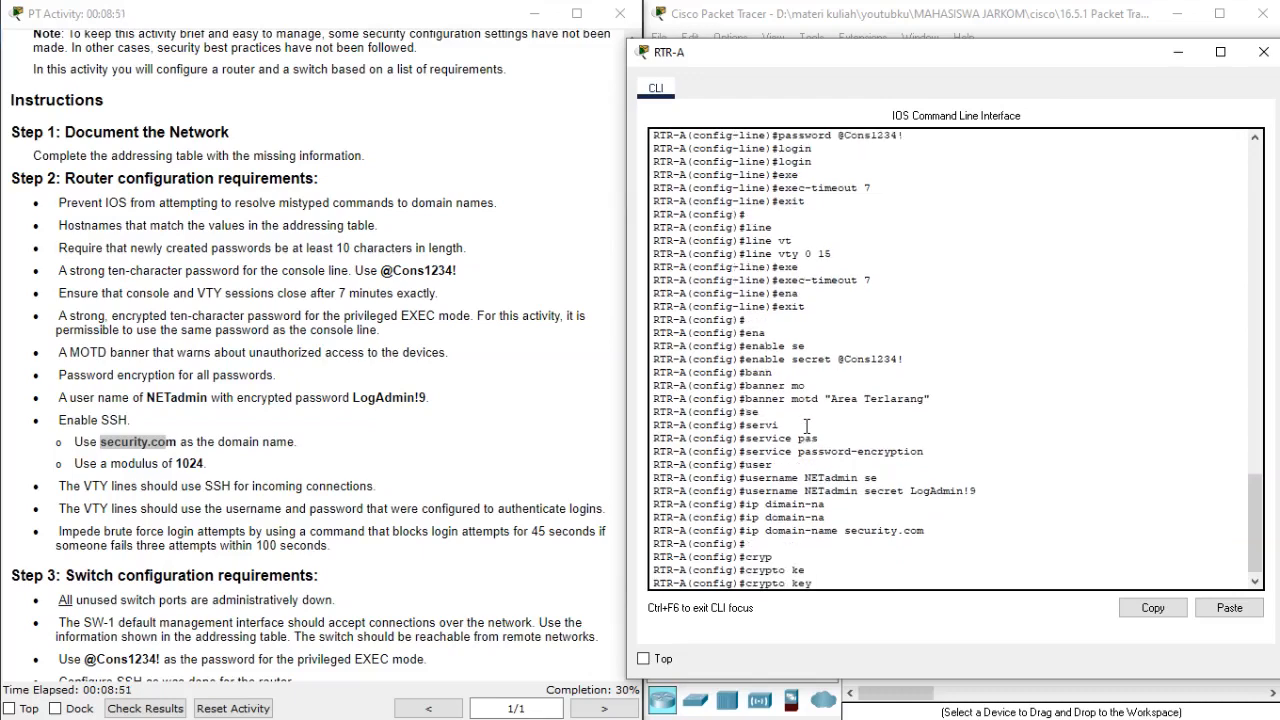
type("gene")
key("Tab")
type("rs")
key("Tab")
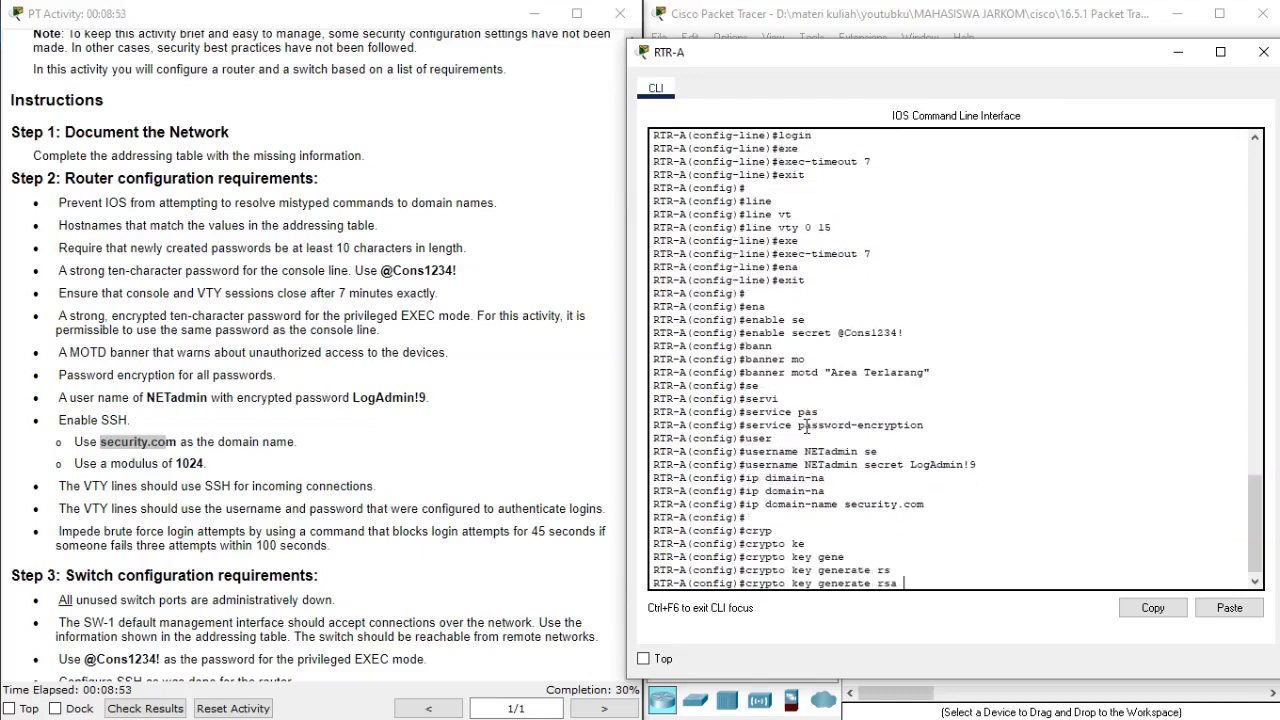
key("Return")
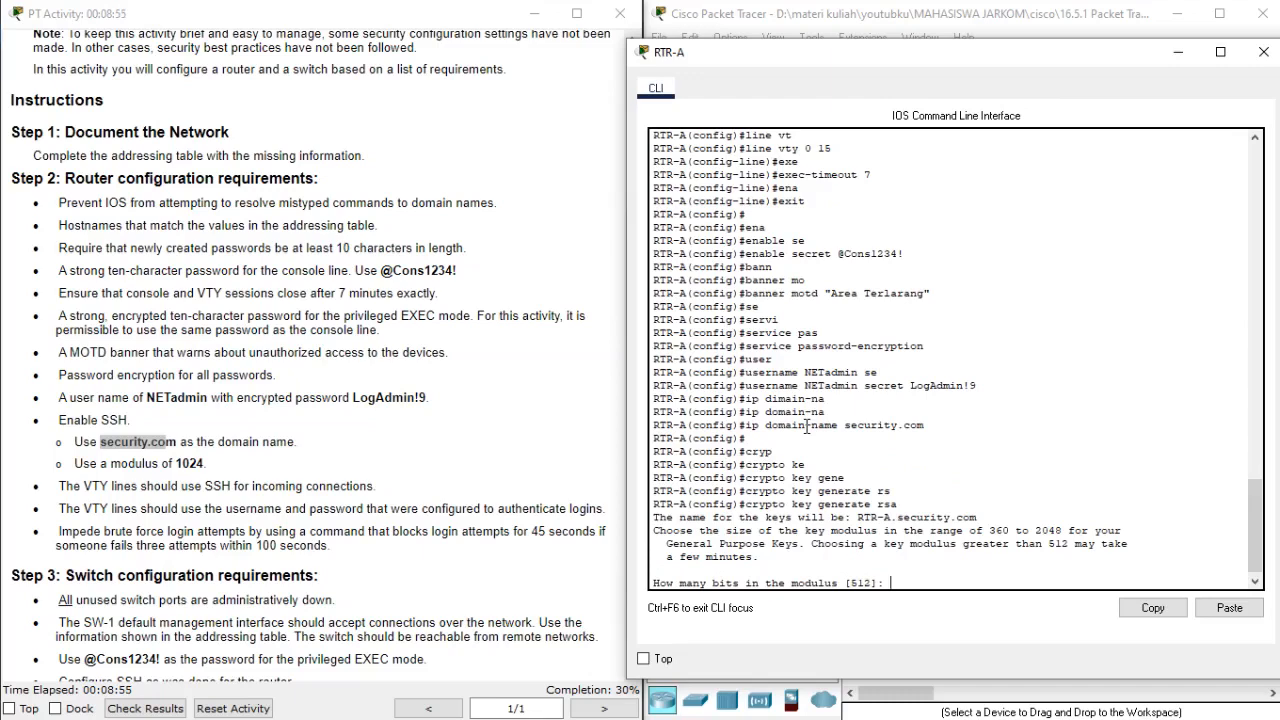
type("1024")
left_click_drag(176, 463, 223, 472)
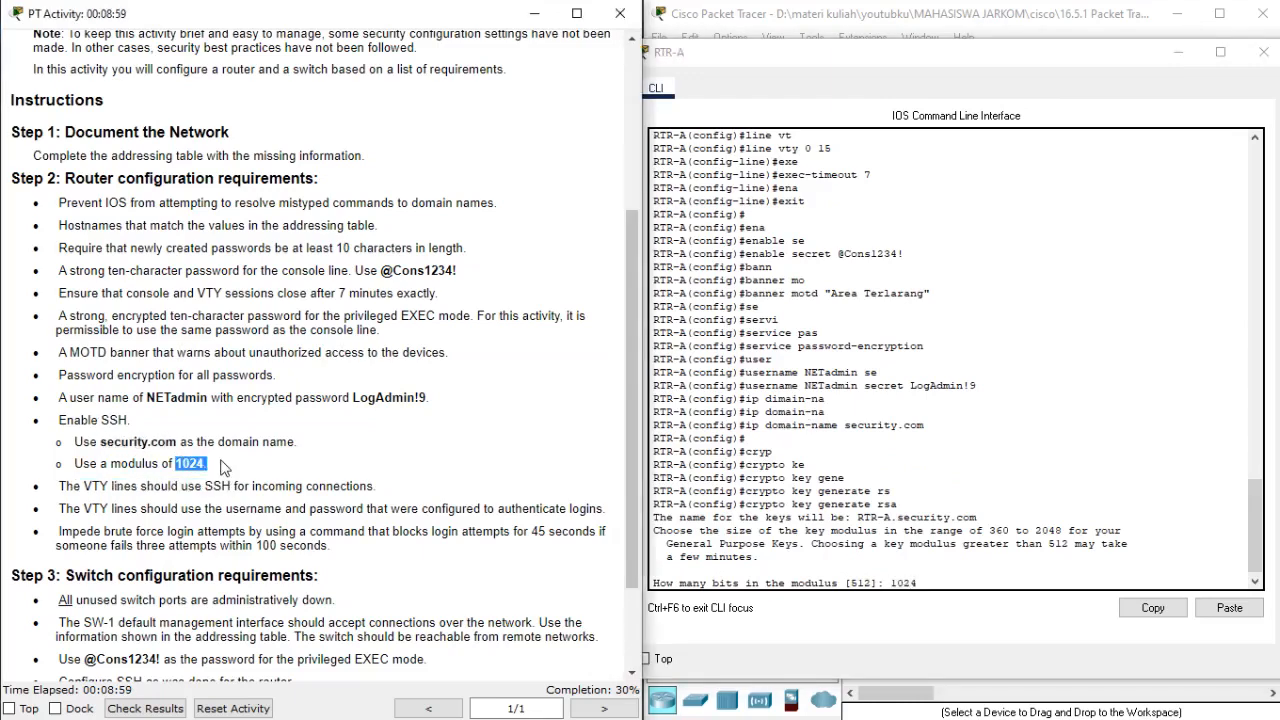
left_click(735, 293)
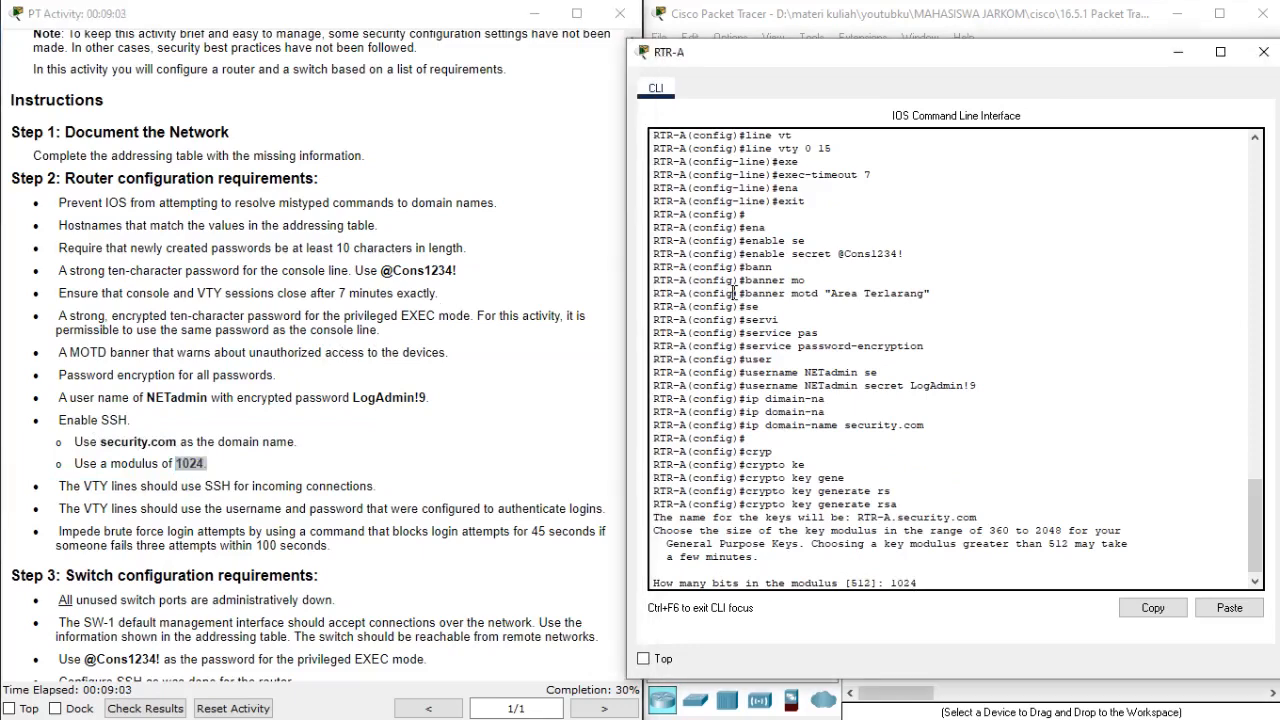
key("Return")
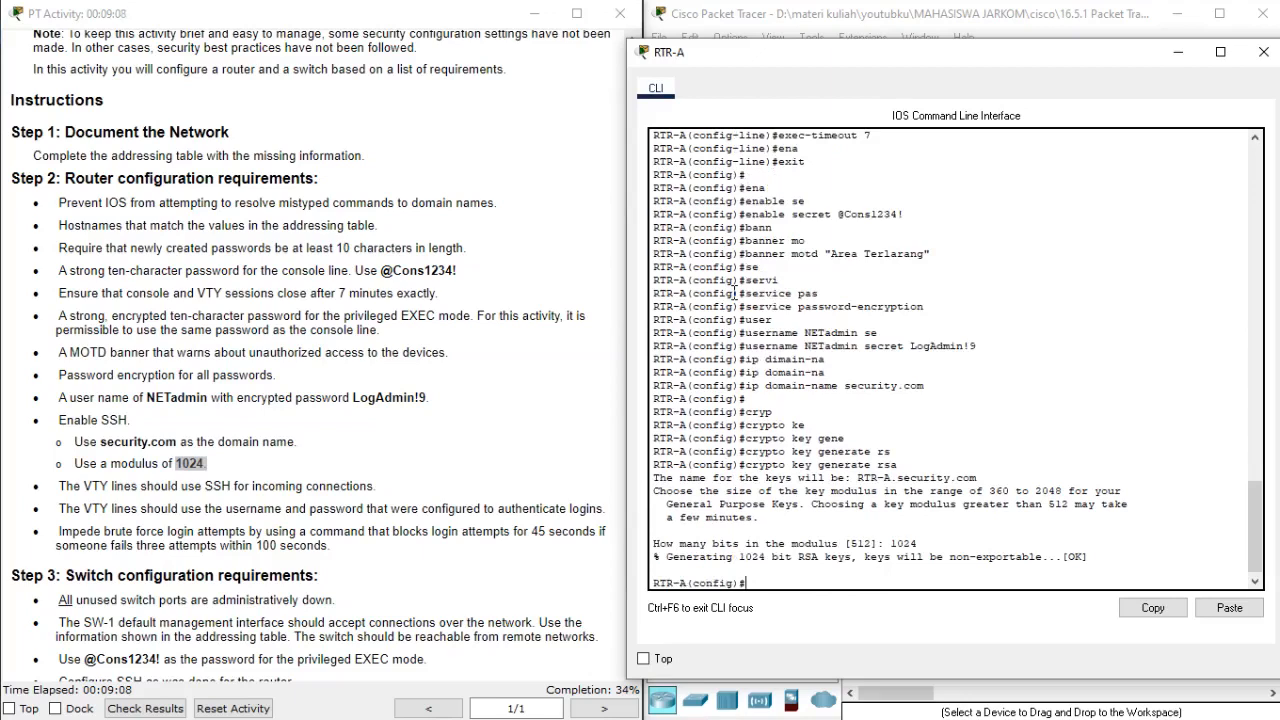
Restrict the router's VTY lines 0 to 15 to SSH for incoming connections with transport input ssh.
type("line vty ")
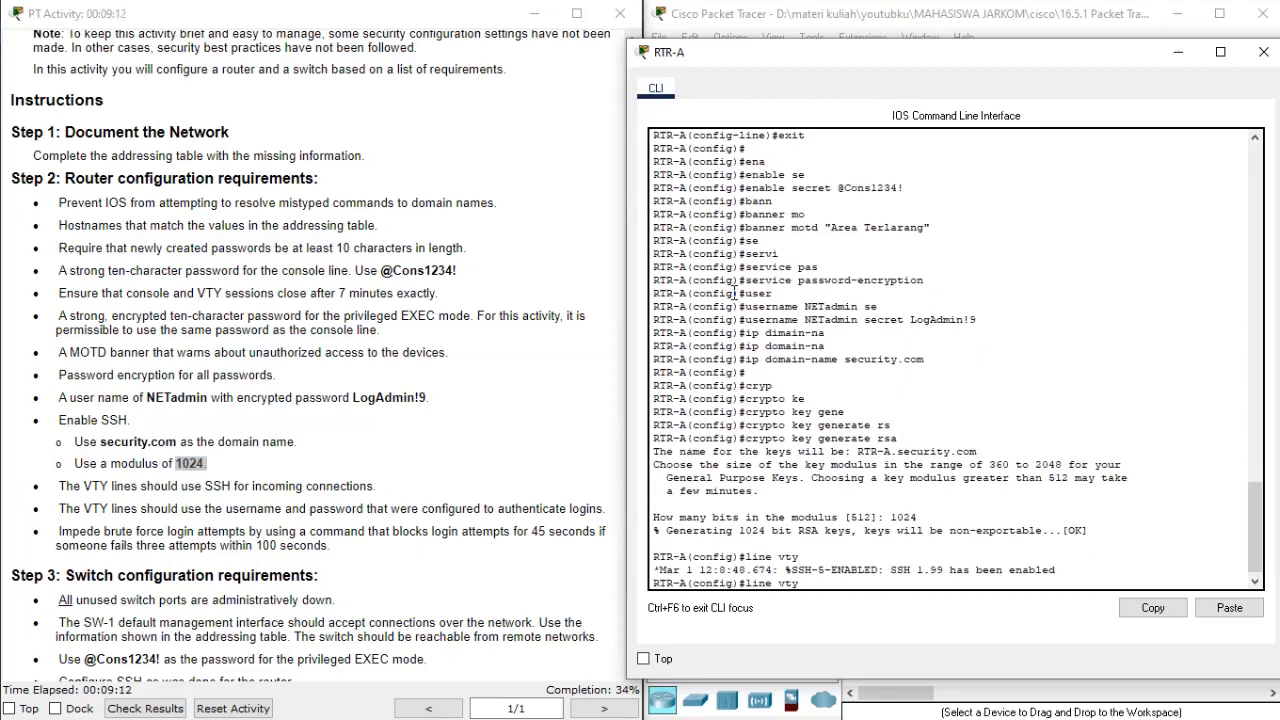
type("0 15")
key("Return")
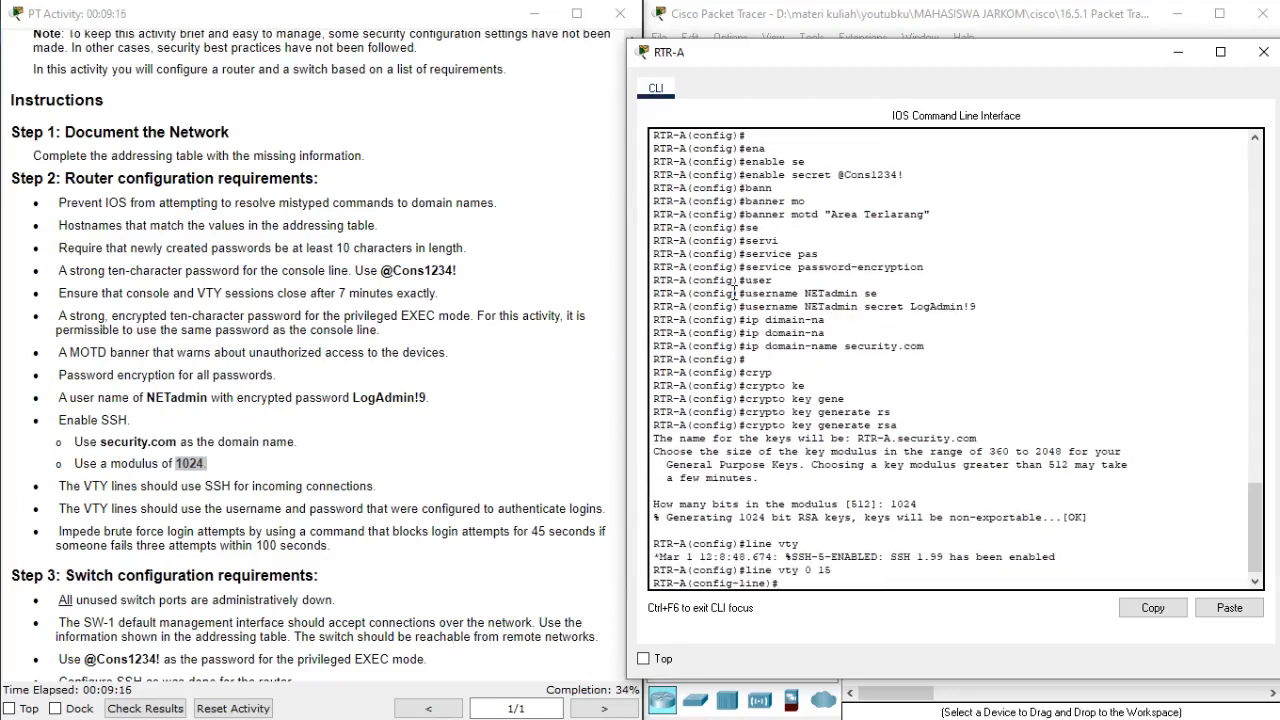
type("trans")
key("Tab")
type("in")
key("Tab")
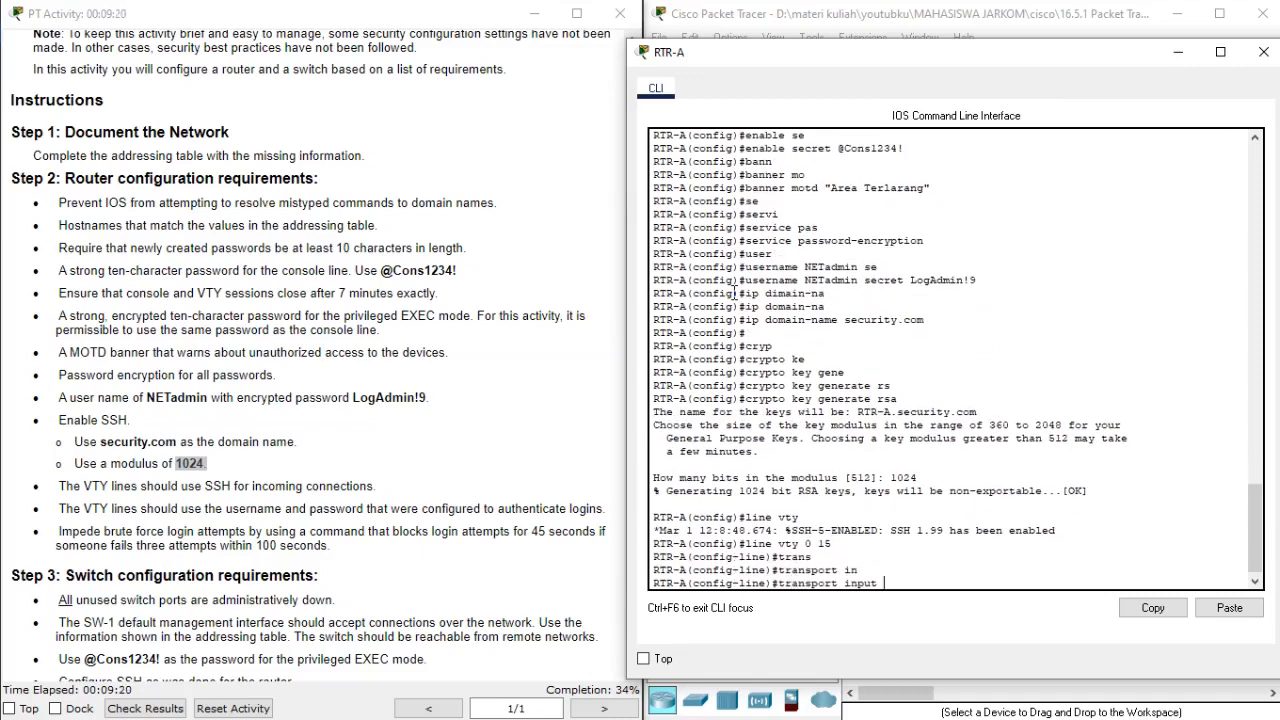
type("ss")
key("Tab")
key("Return")
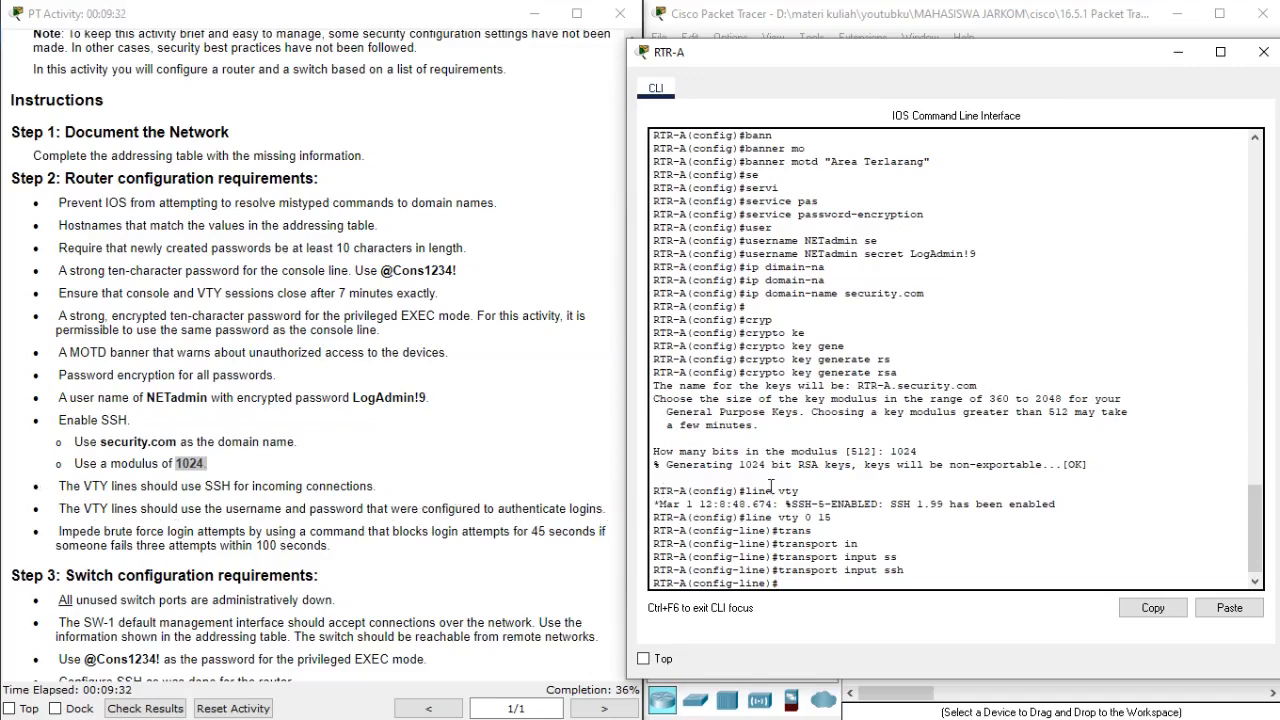
Make the VTY lines authenticate against the local user database with login local, and return to global configuration mode.
type("login loc")
type("a")
key("Tab")
key("Return")
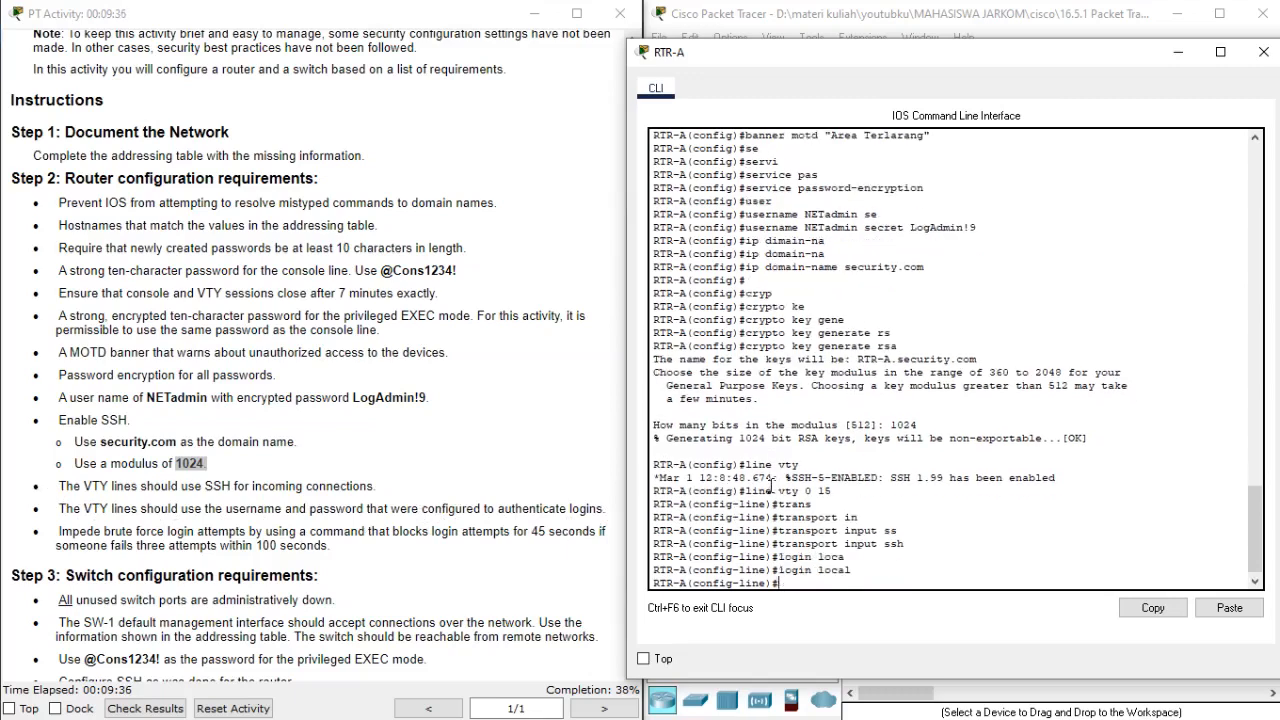
type("exit")
key("Return")
key("Return")
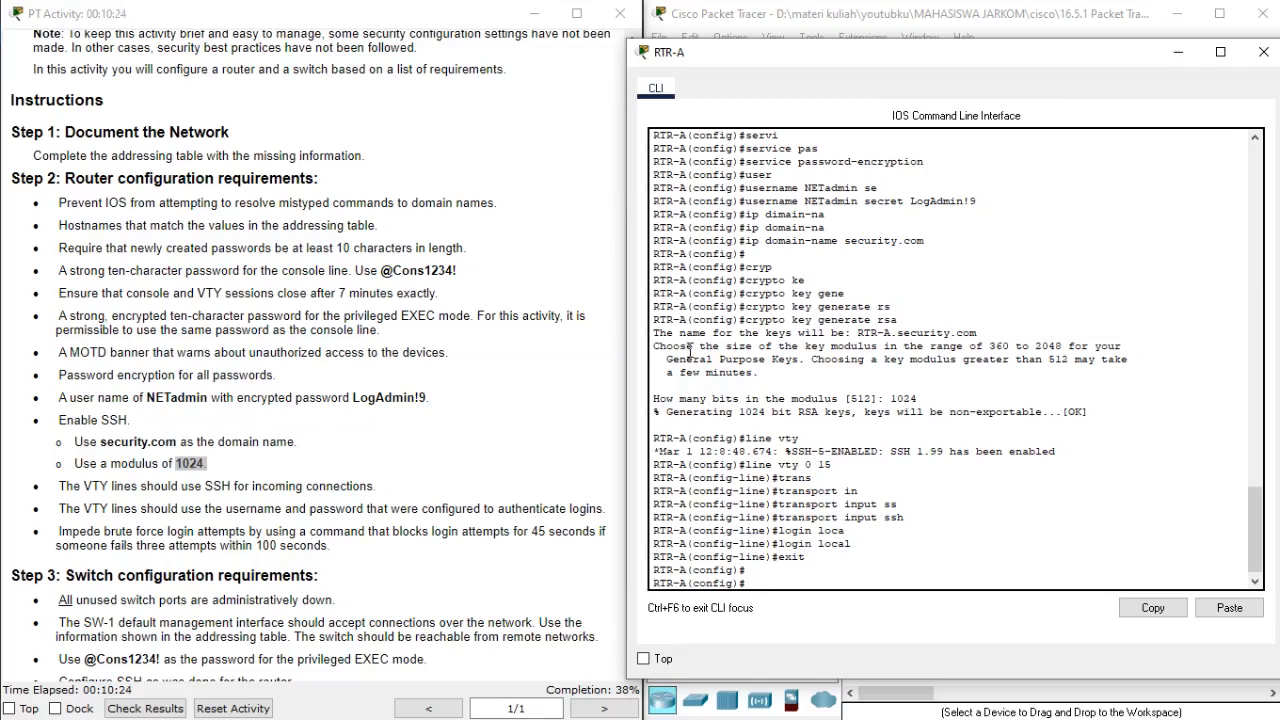
Block router logins for 45 seconds after 3 failed attempts within 100 seconds using login block-for.
type("logi")
key("Tab")
type("bl")
key("Tab")
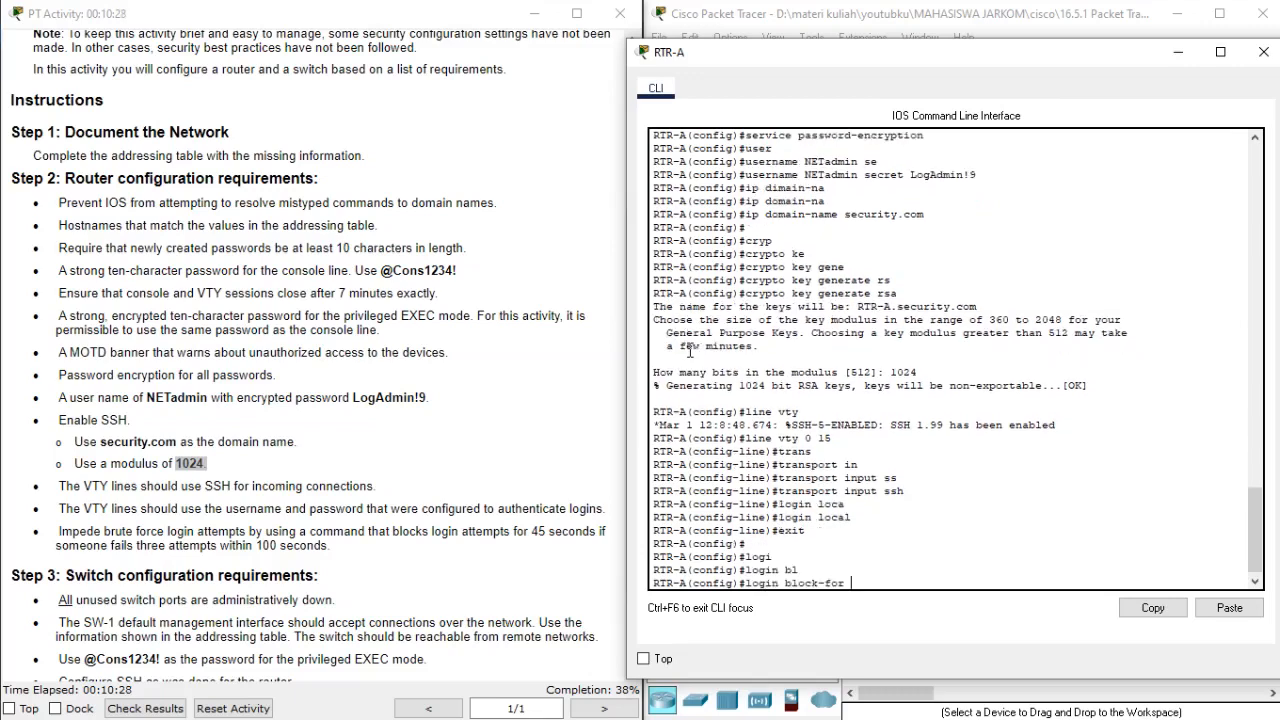
type("45 att")
key("Tab")
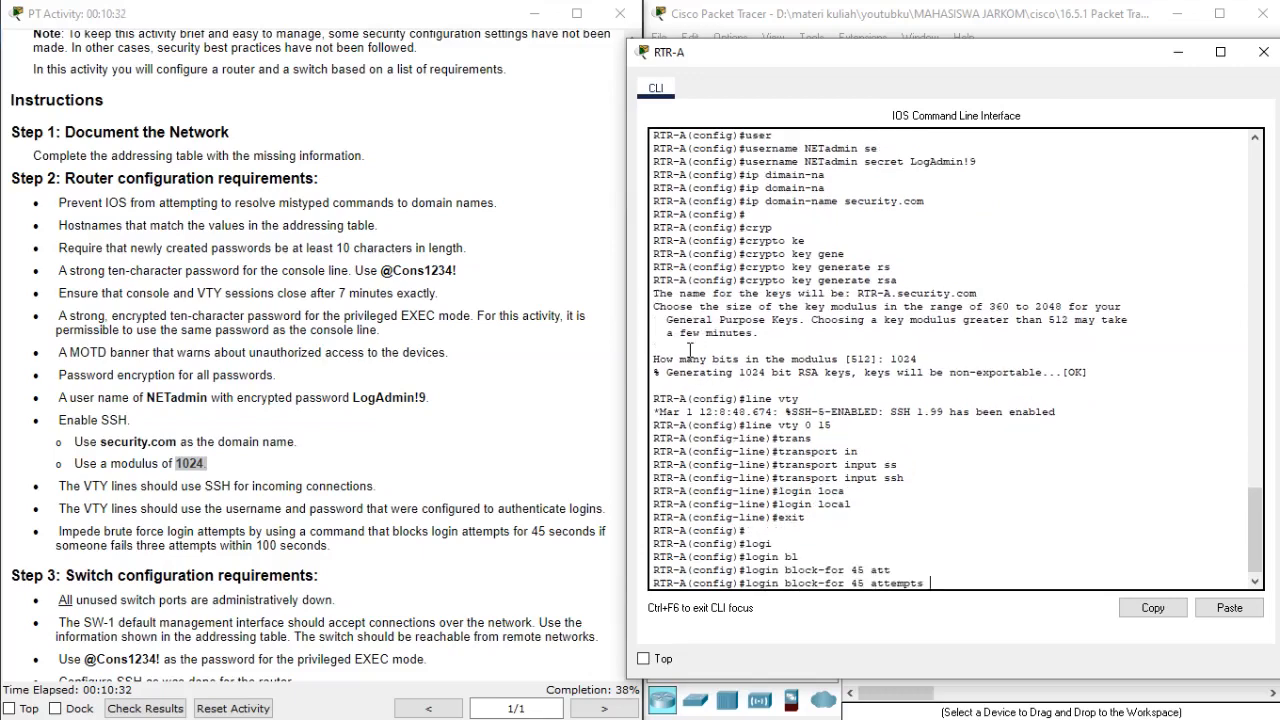
type("3 wi")
key("Tab")
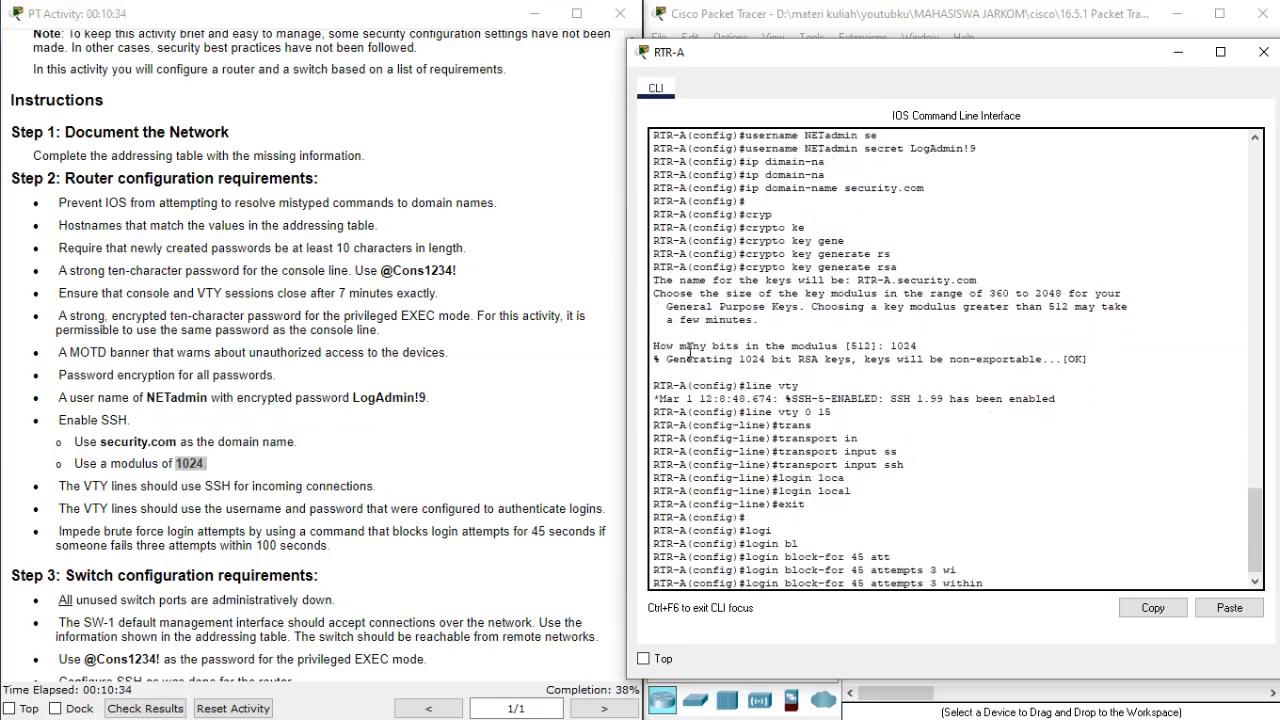
type("100")
key("Return")
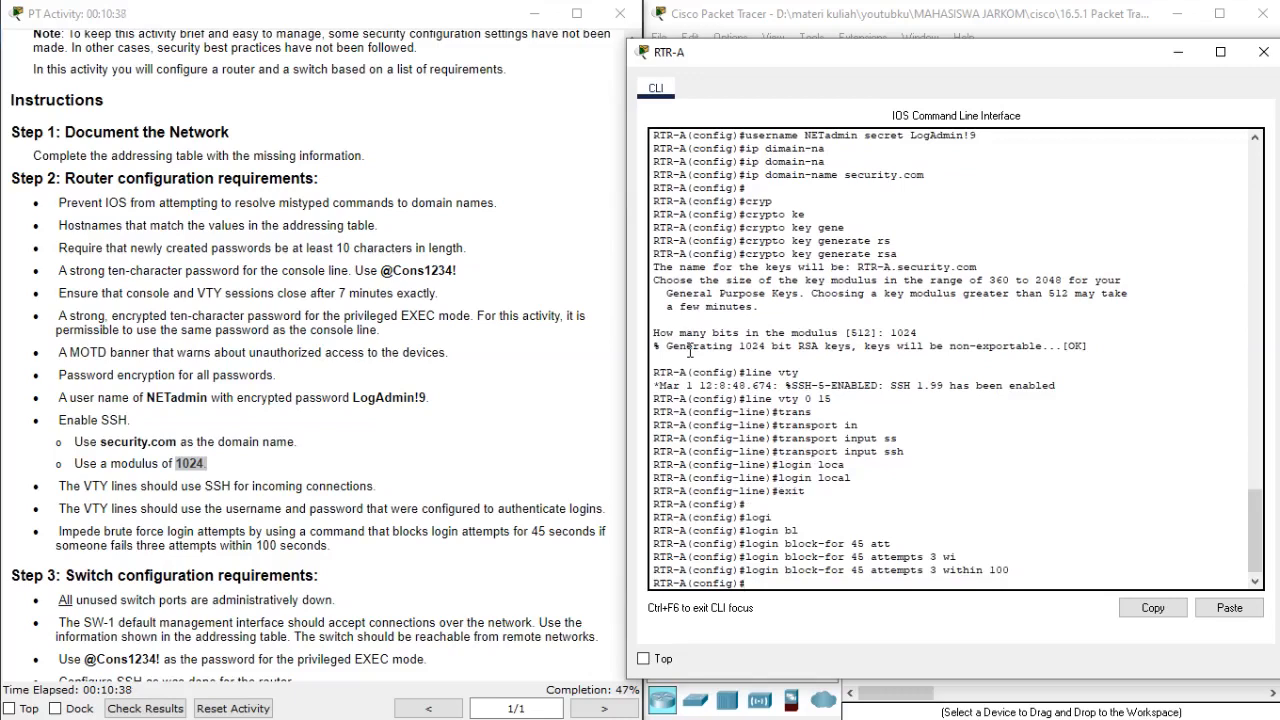
key("Return")
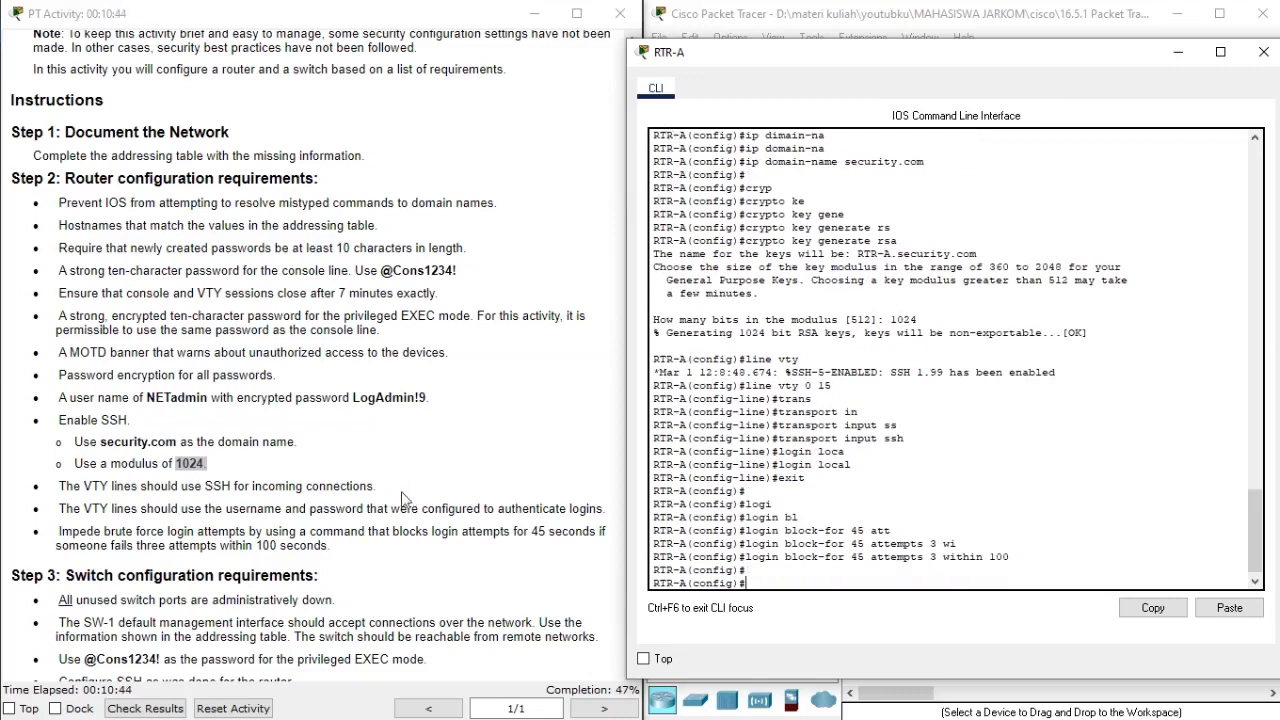
Close the RTR-A console, and open the SW-1 command line beside the Step 3 switch requirements.
left_click(38, 224)
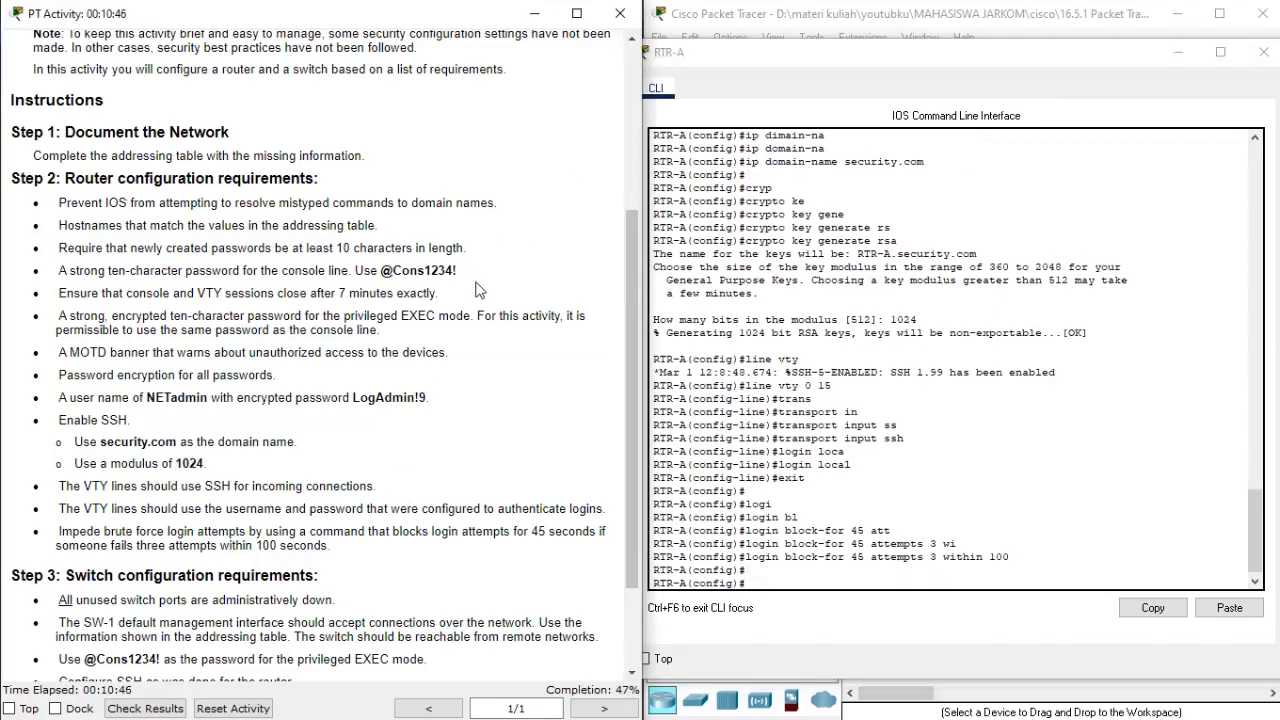
left_click(1260, 52)
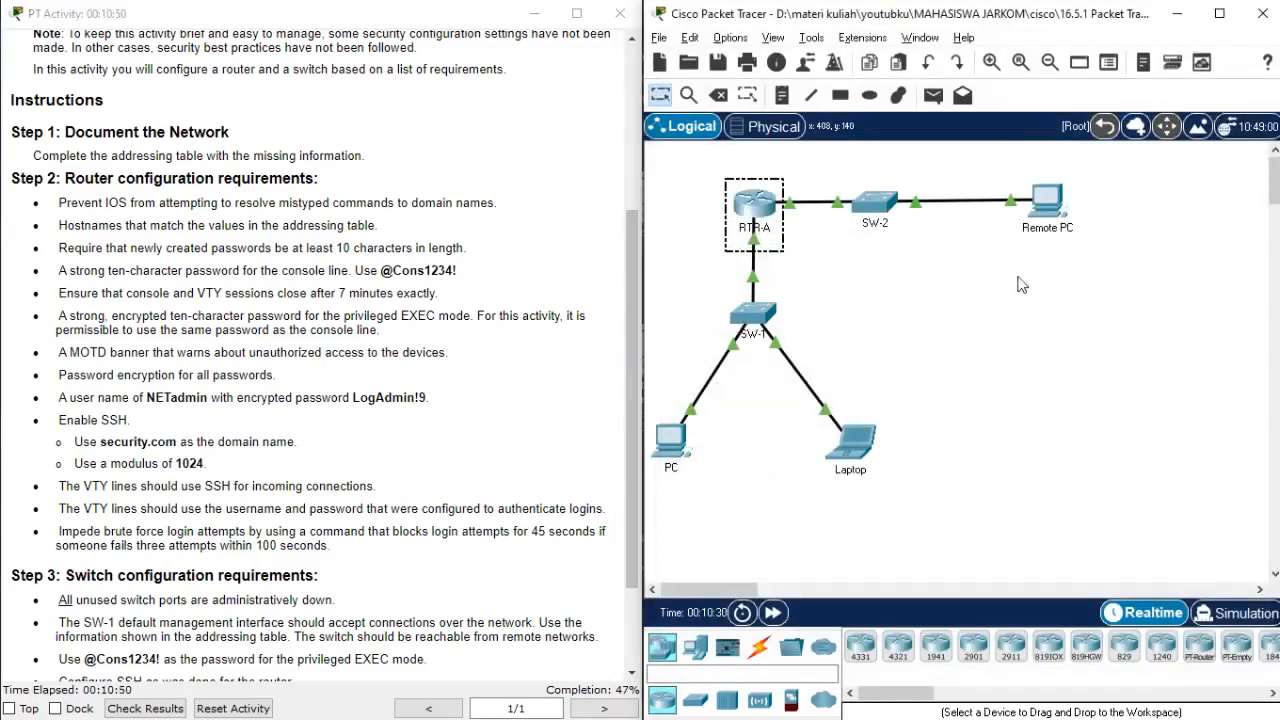
scroll(460, 460, "down", 2)
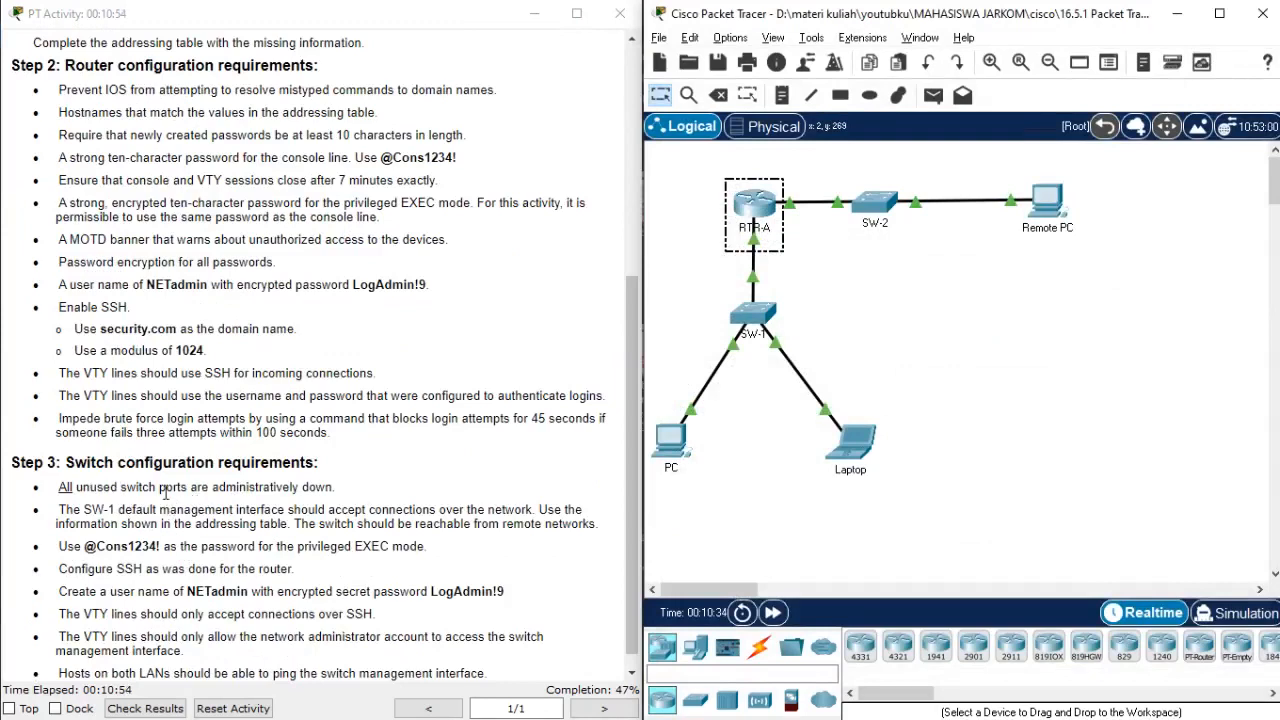
scroll(122, 512, "down", 1)
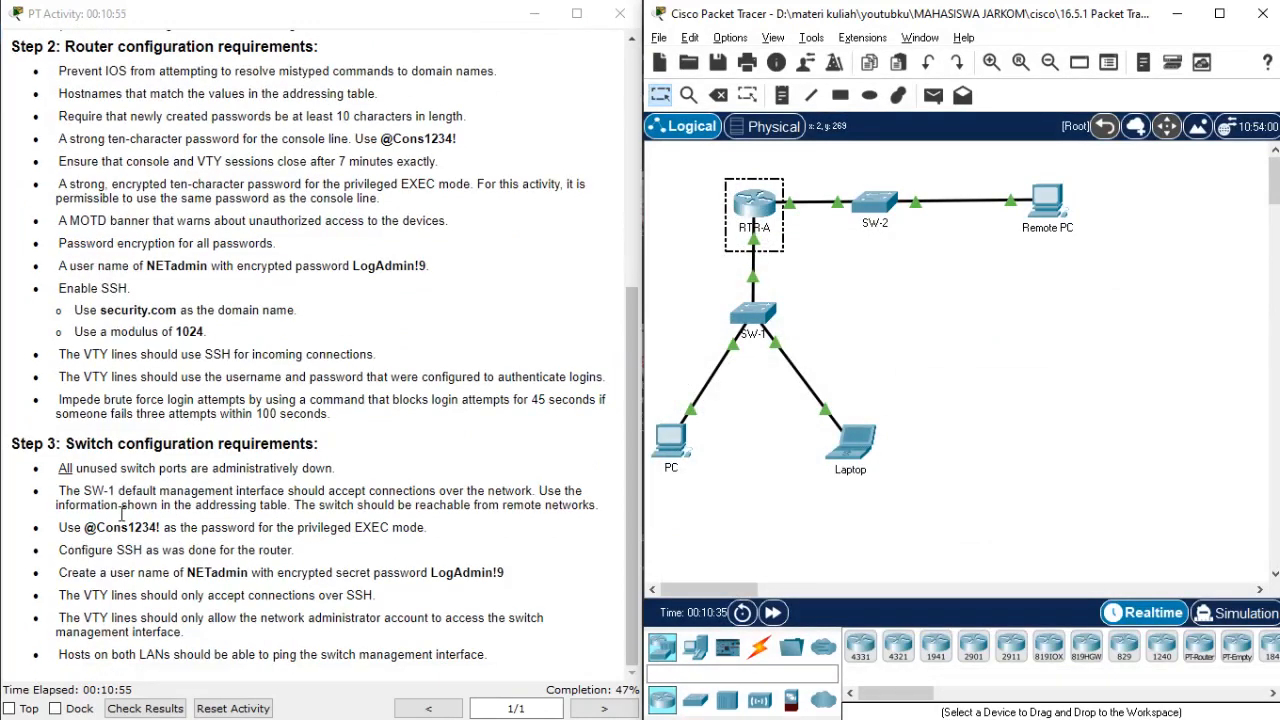
left_click(748, 313)
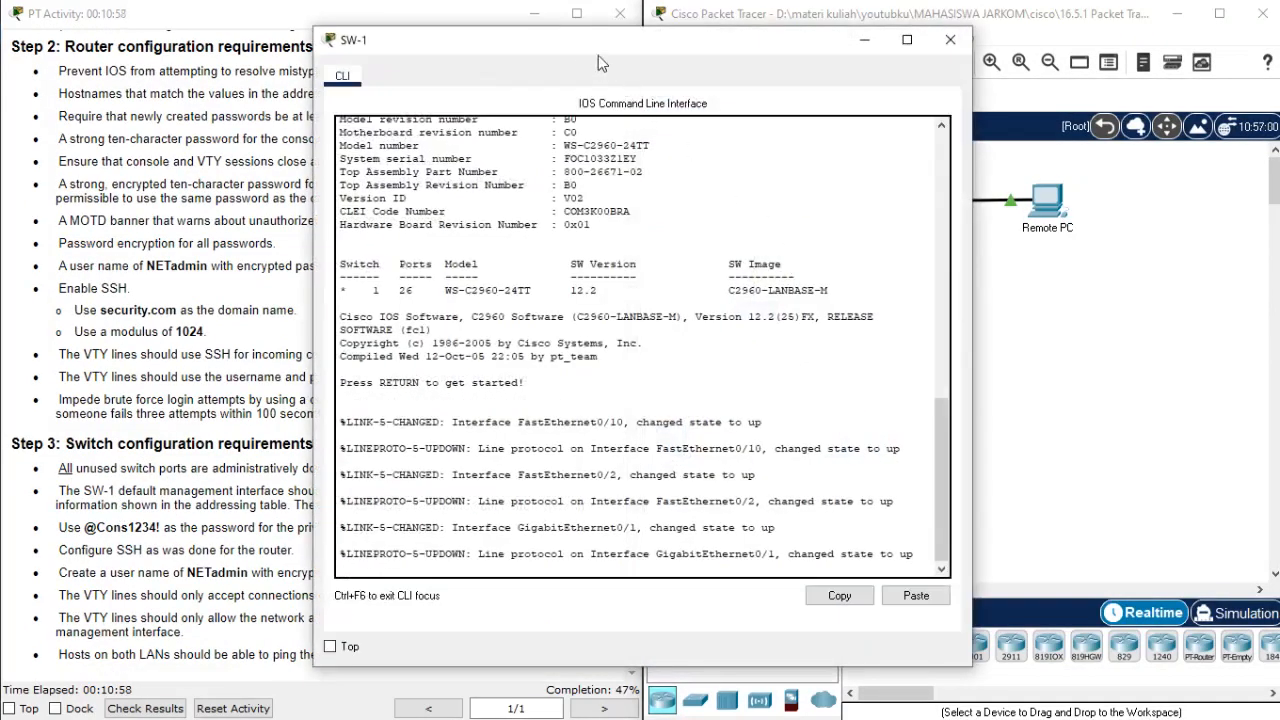
left_click_drag(583, 49, 917, 48)
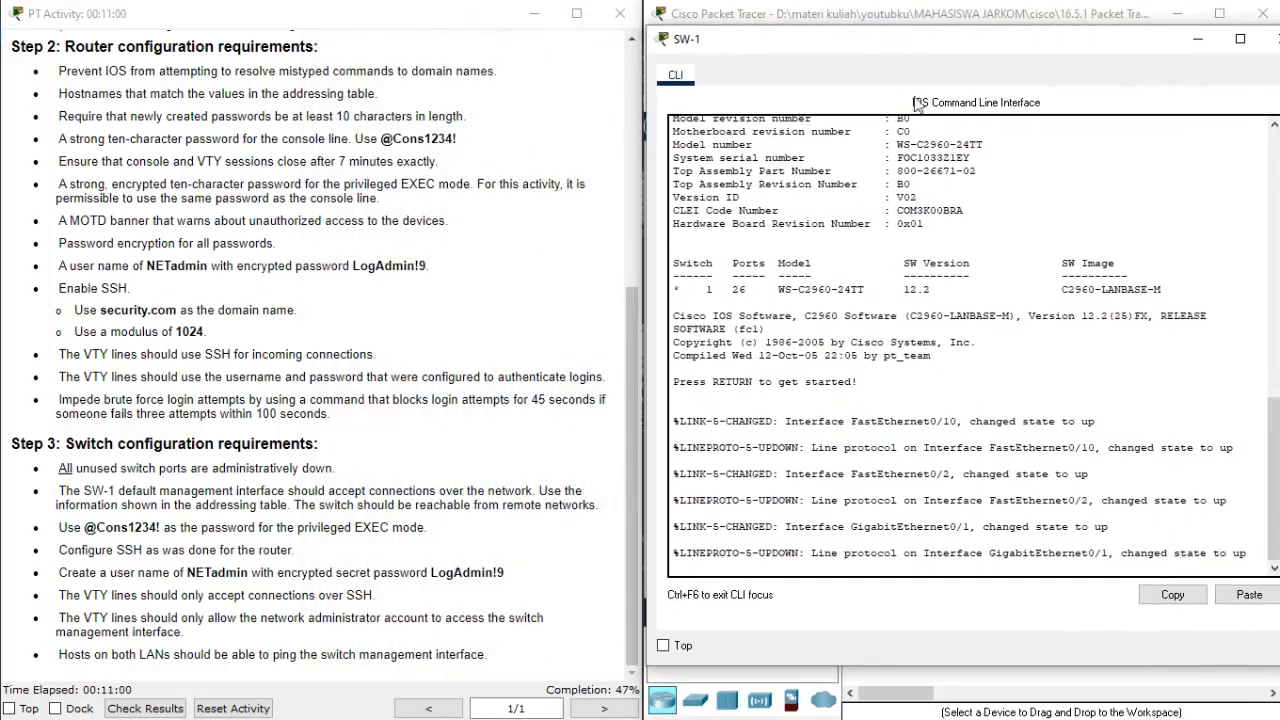
Enter privileged EXEC mode and global configuration mode on SW-1.
key("Return")
type("ena")
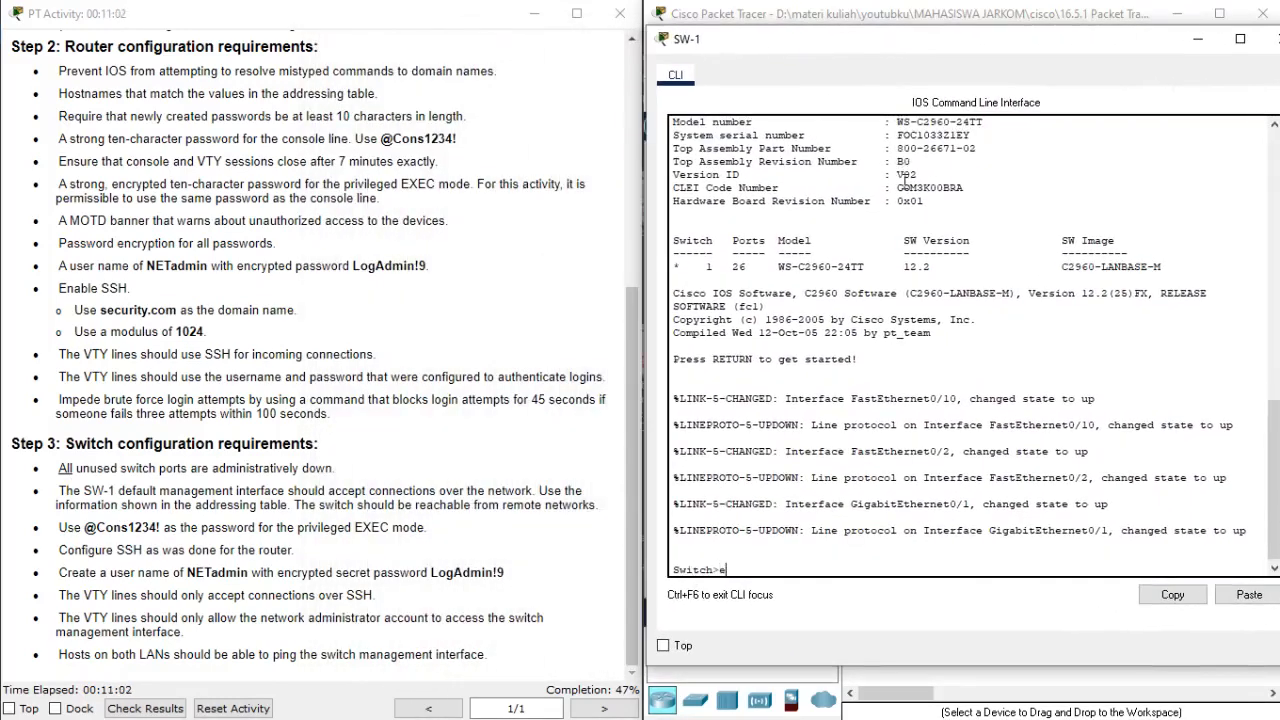
key("Return")
type("conf")
key("Tab")
key("Tab")
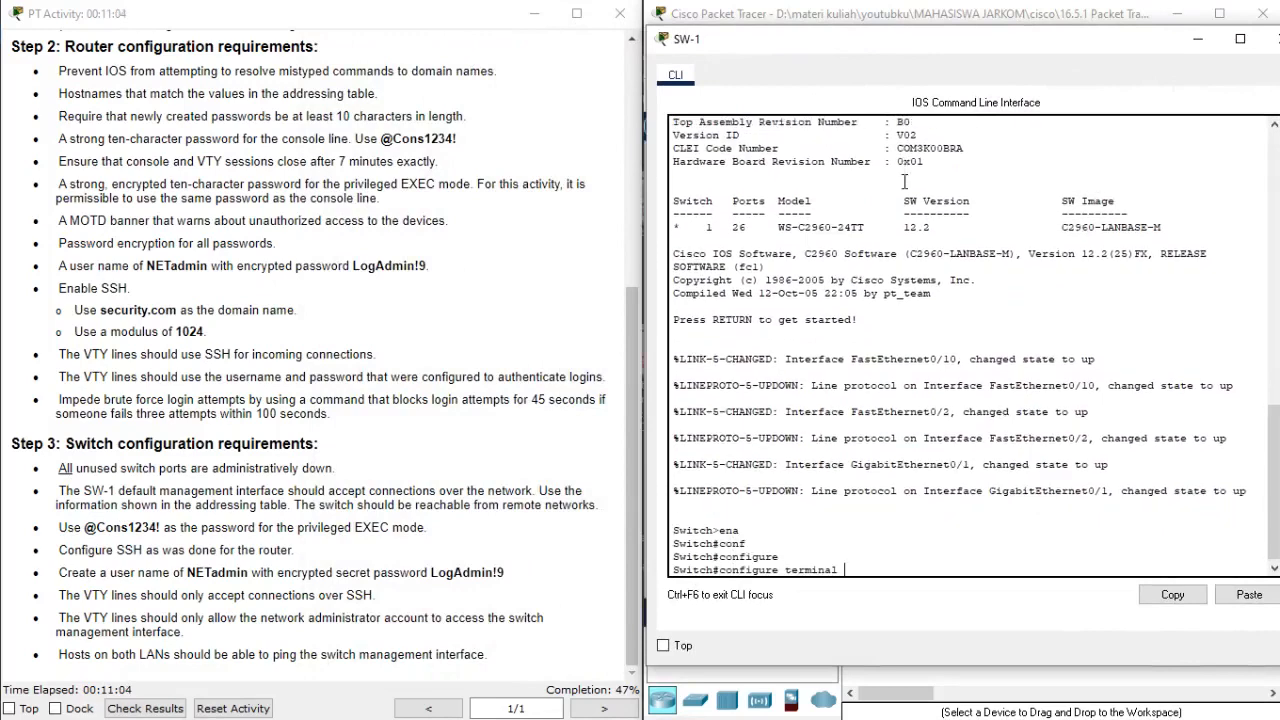
key("Return")
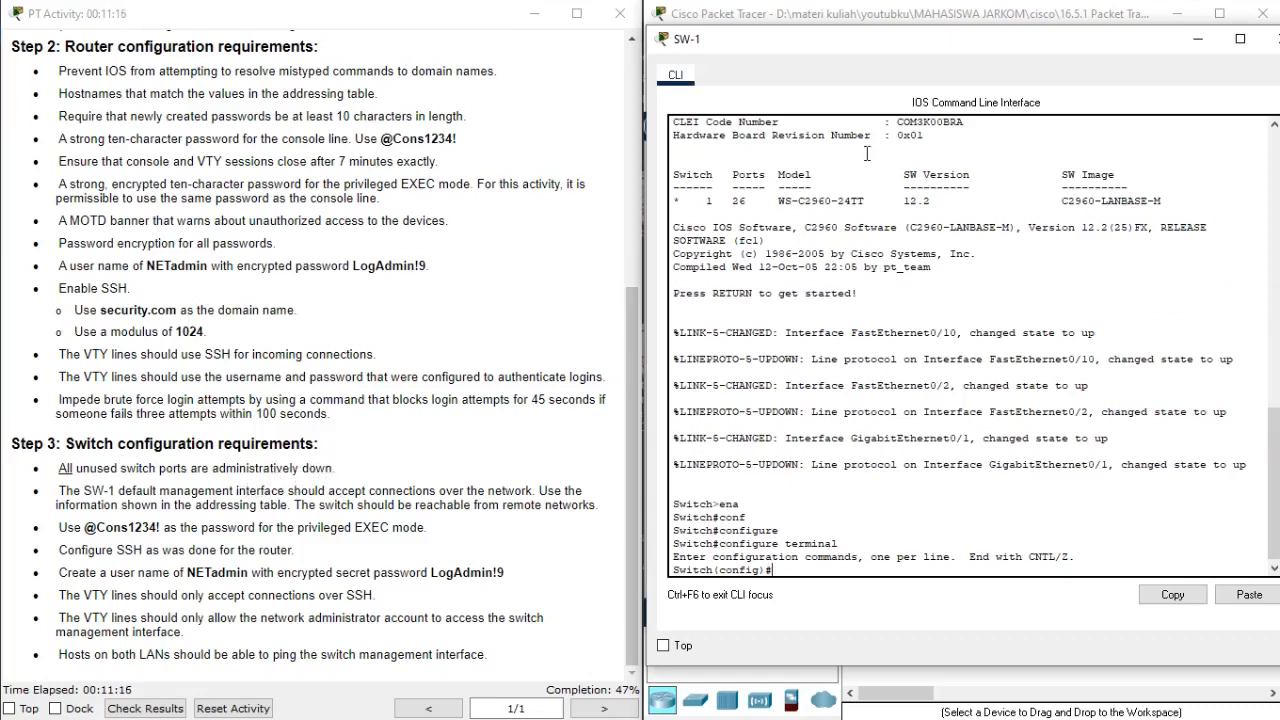
Check in the topology which SW-1 ports are connected to other devices.
left_click(1205, 42)
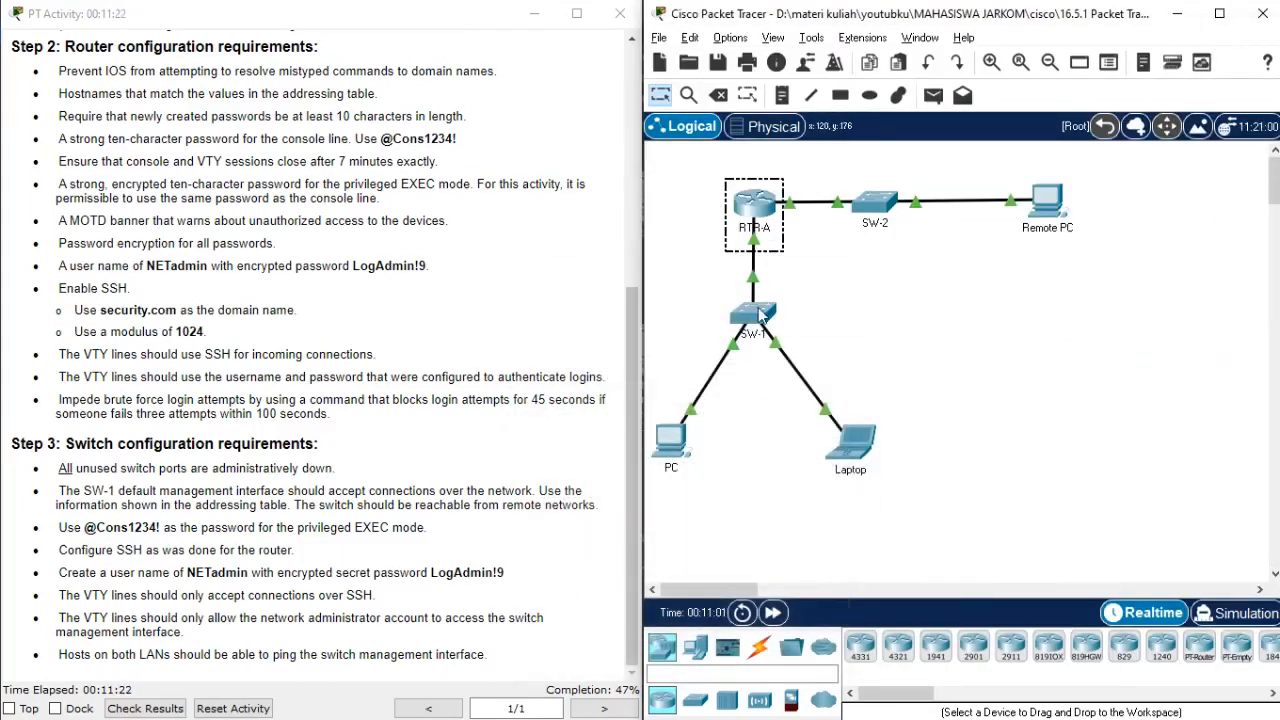
mouse_move(758, 314)
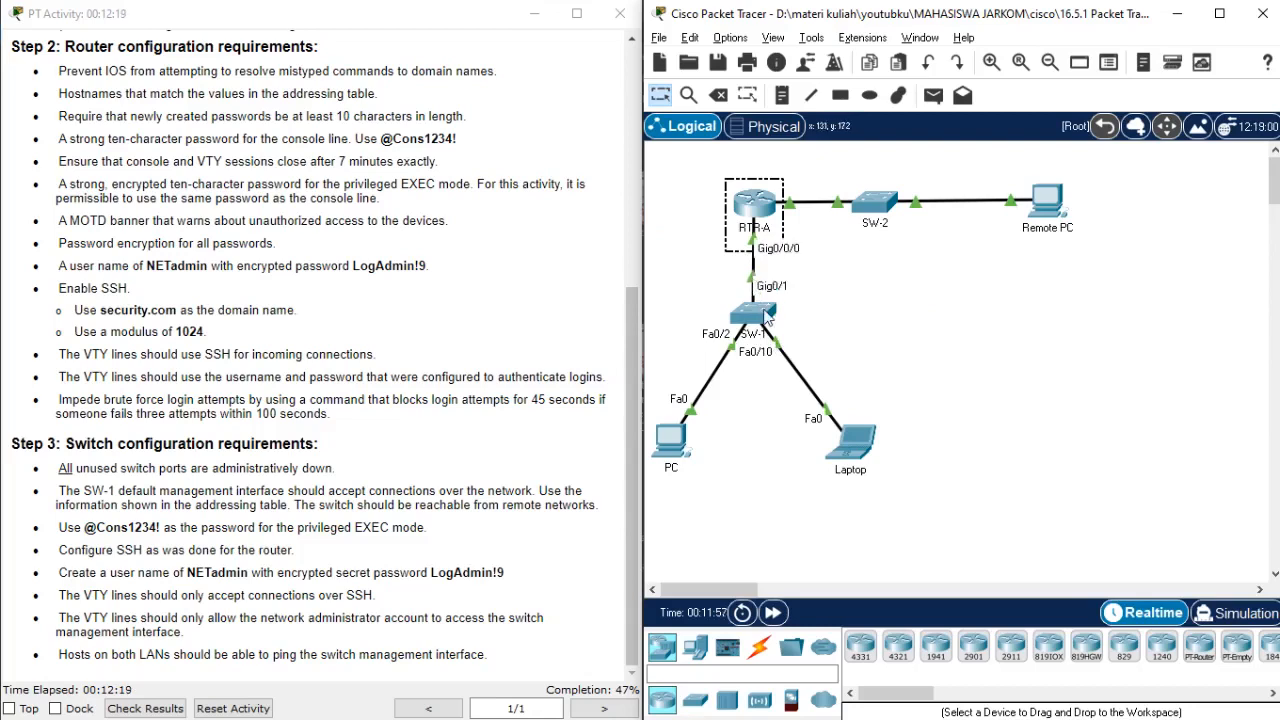
Begin an interface range command on SW-1 with fastEthernet 0/1, rechecking the topology for the ports in use.
left_click(754, 314)
key("Return")
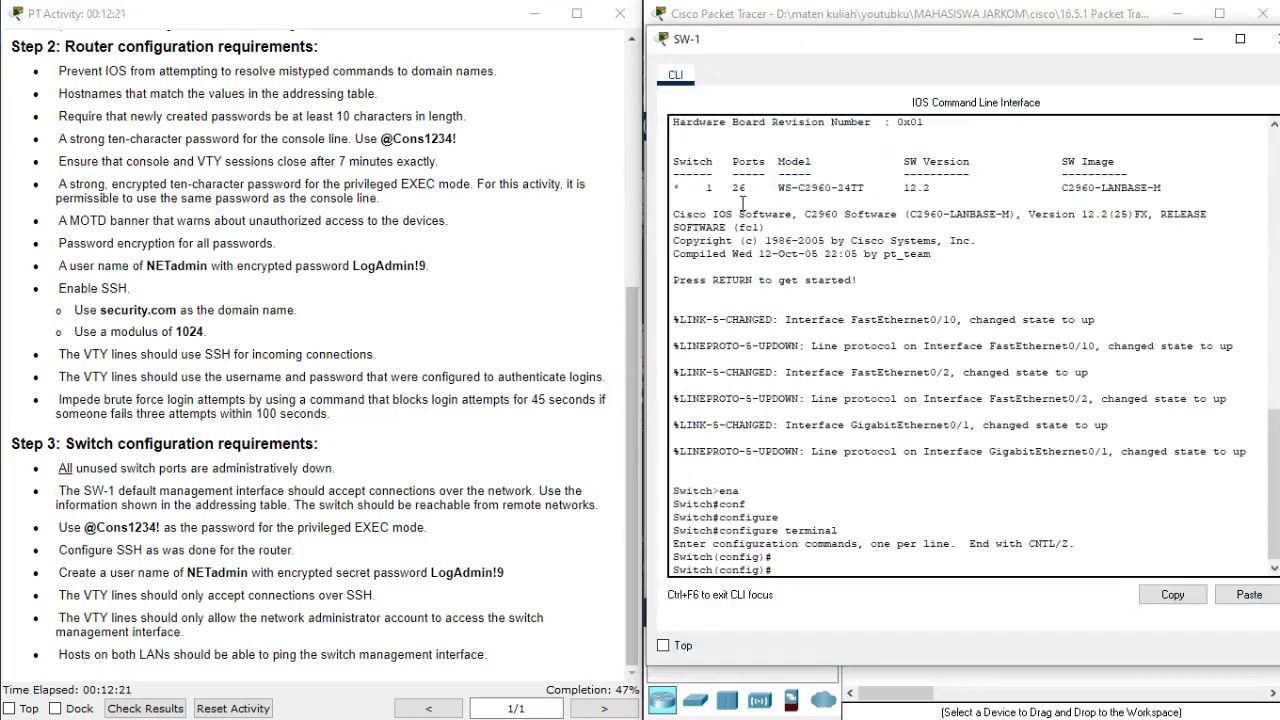
type("inter")
key("Tab")
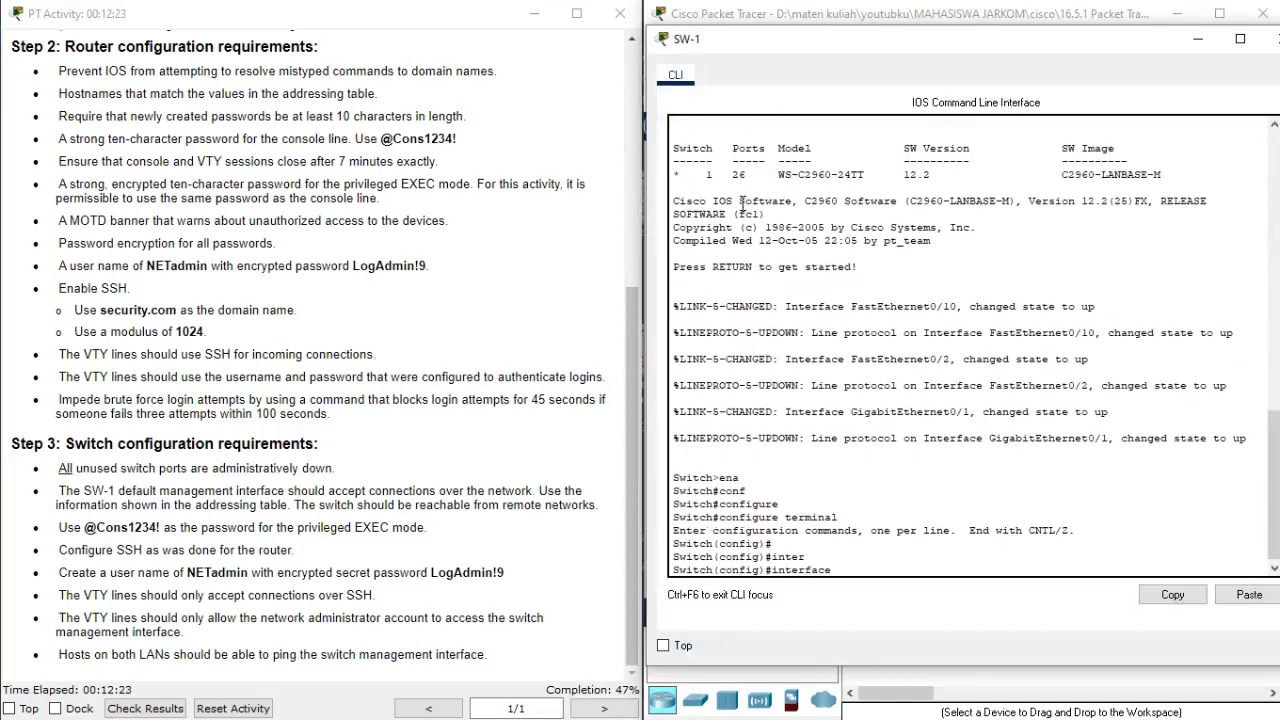
type("ran")
key("Tab")
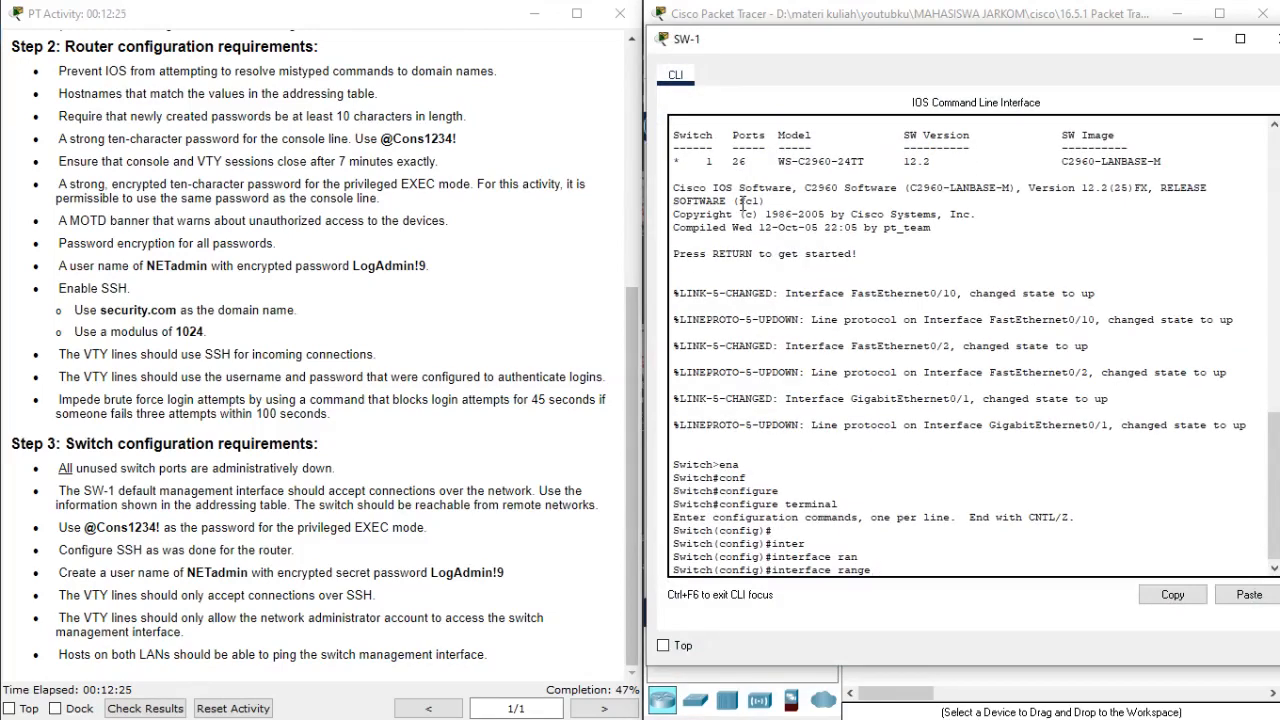
type("fas")
key("Tab")
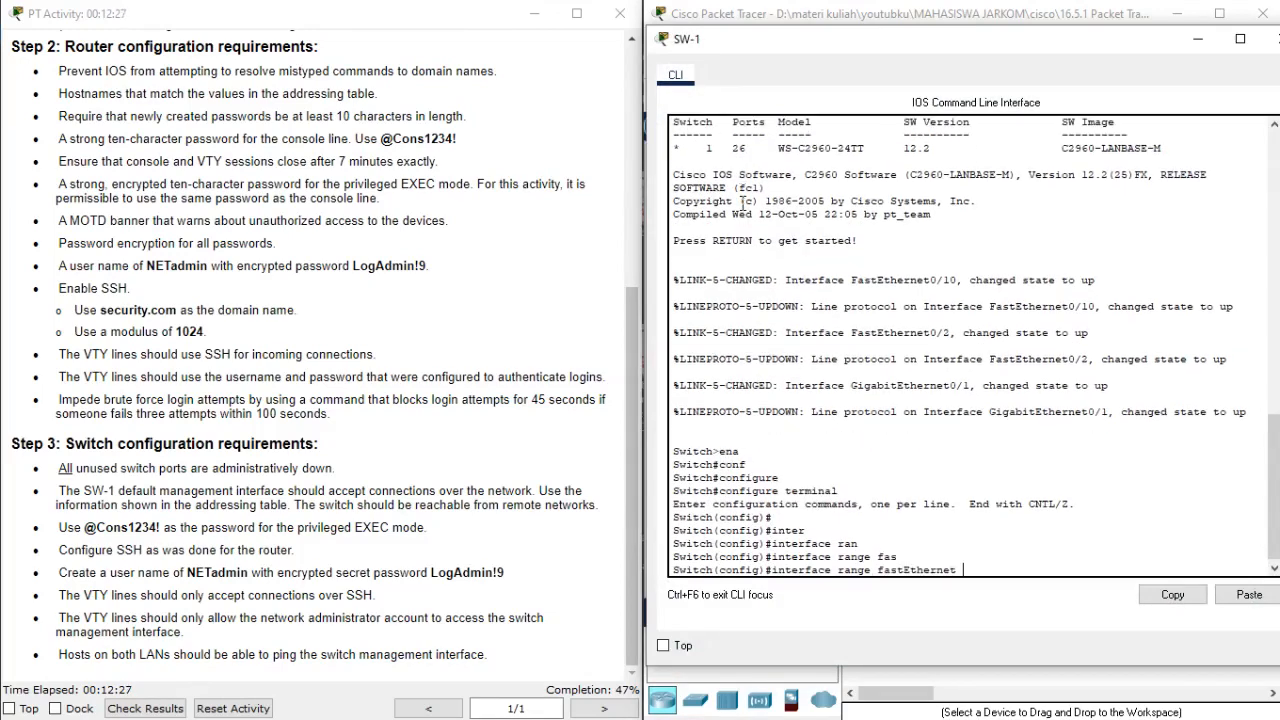
type("0/1")
left_click(1197, 39)
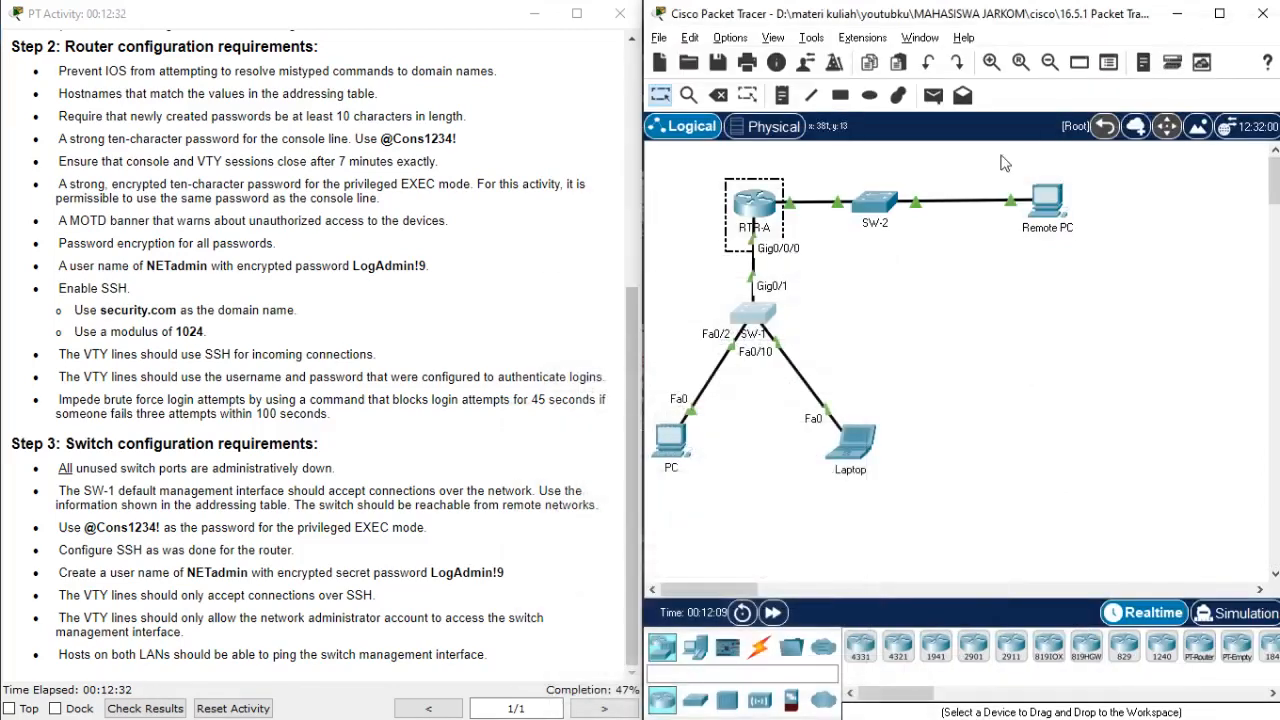
left_click(752, 318)
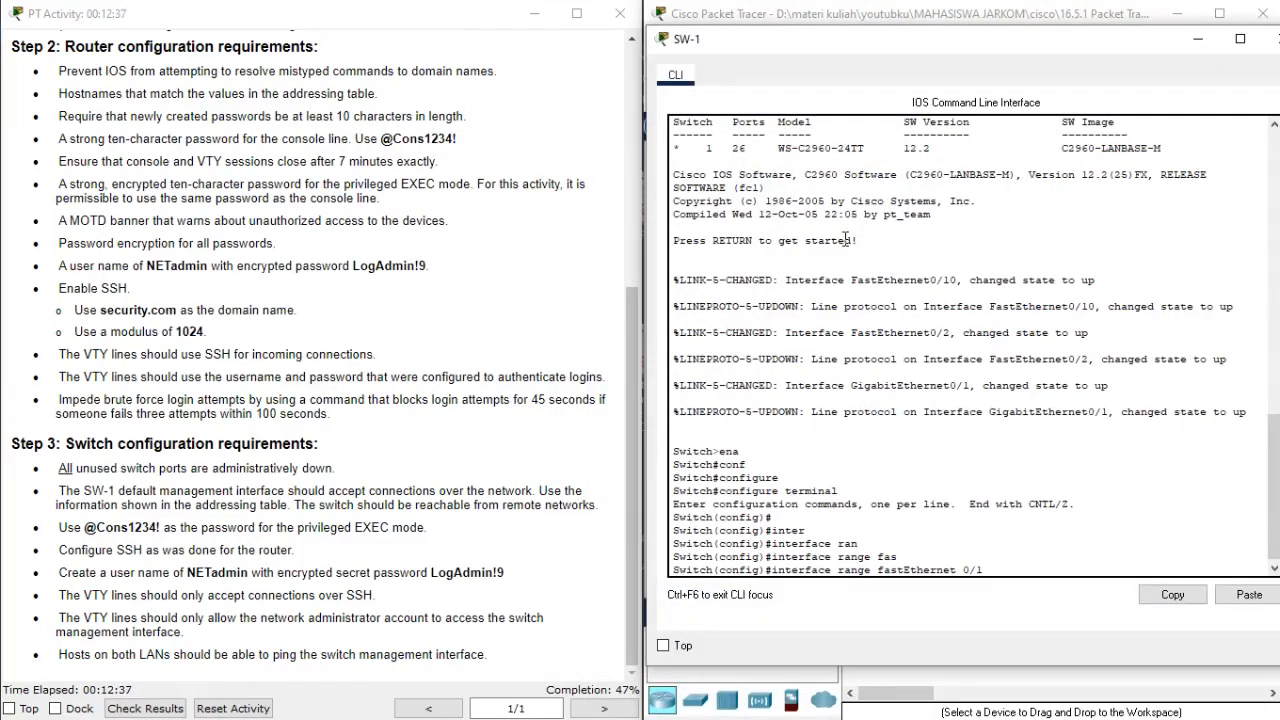
Add fastEthernet 0/3-9 to the SW-1 interface range command.
type(",")
type(" as")
key("Tab")
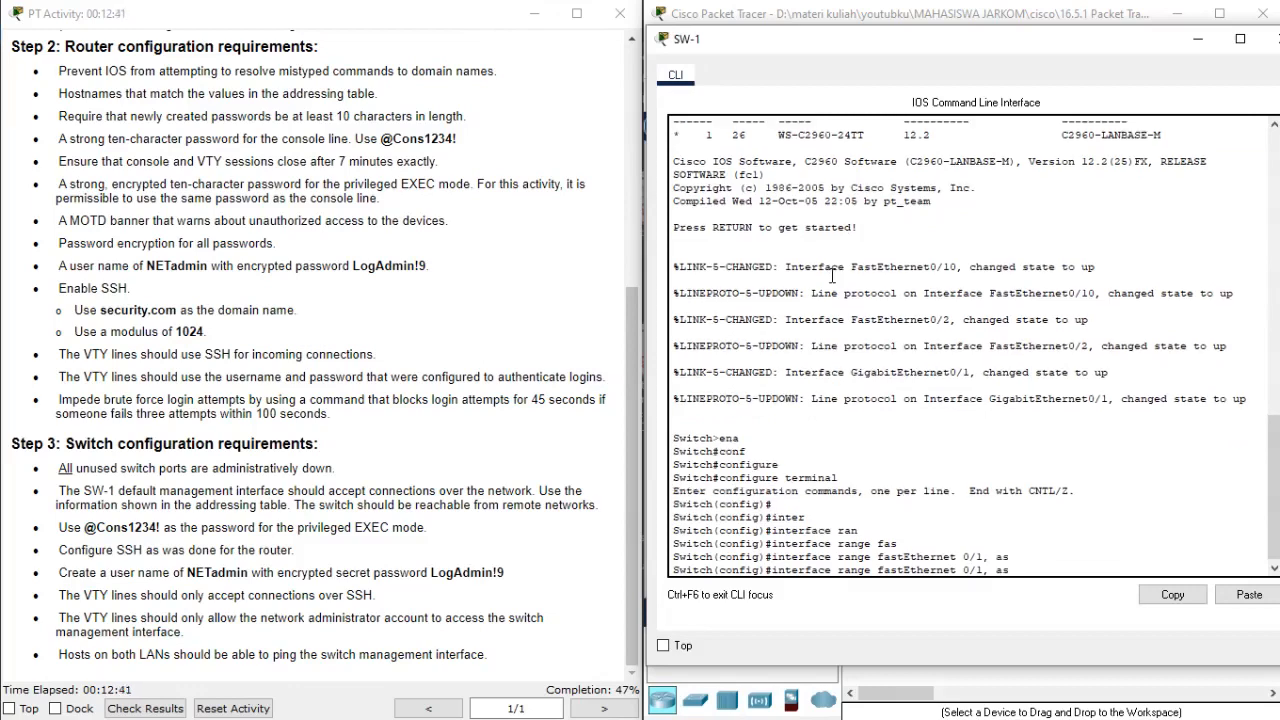
key("BackSpace")
key("BackSpace")
type("fas")
key("Tab")
type("0")
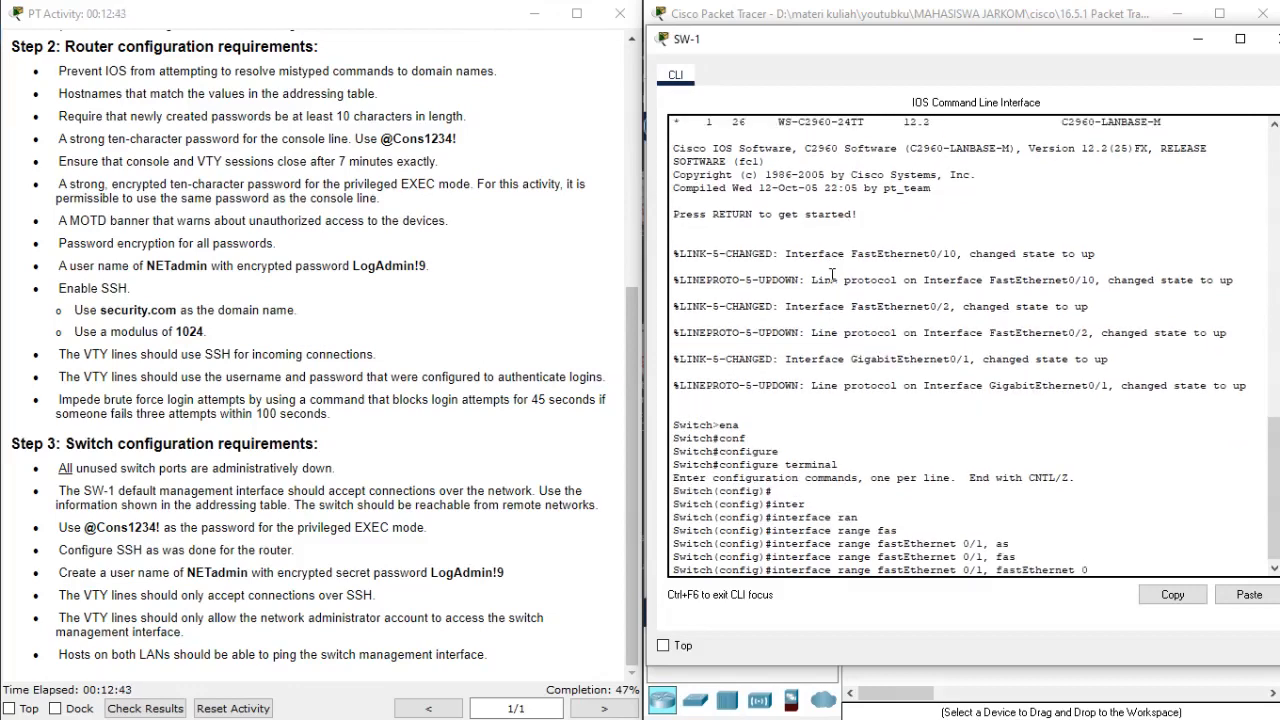
type("/3-9, fas")
Extend the interface range command with fastEthernet 0/11-24.
key("Tab")
type("0/")
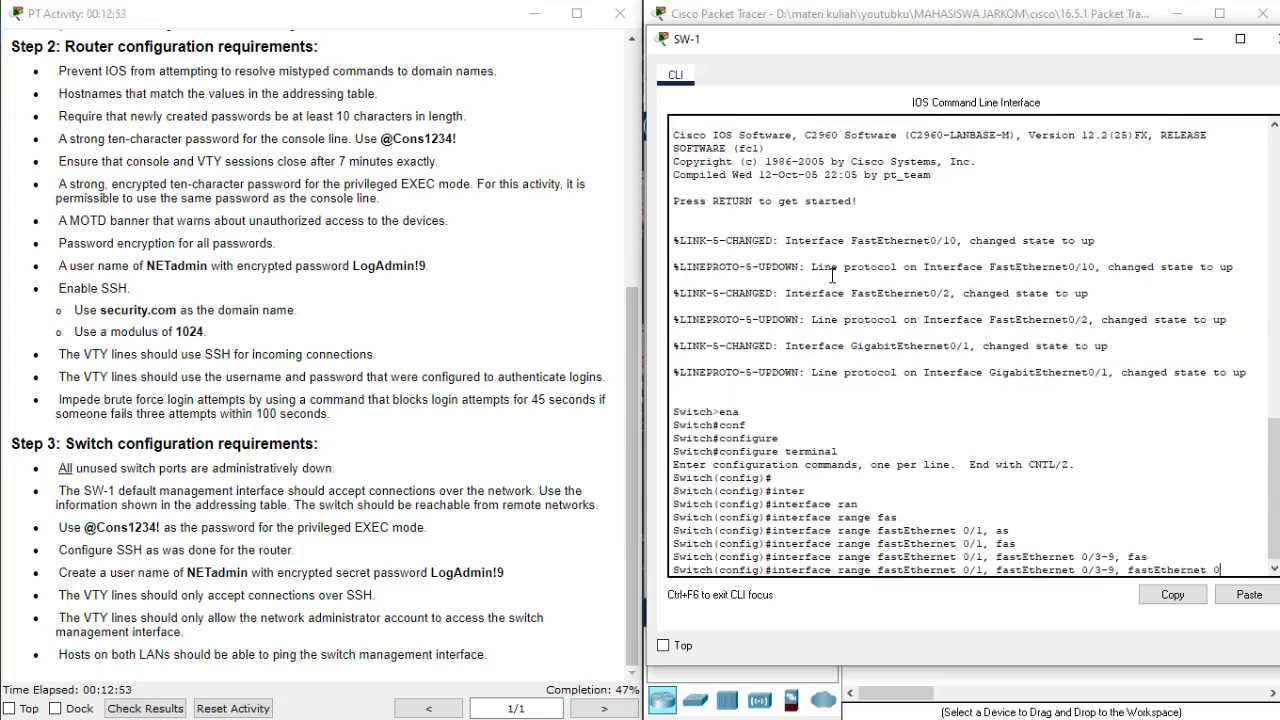
type("11-24,")
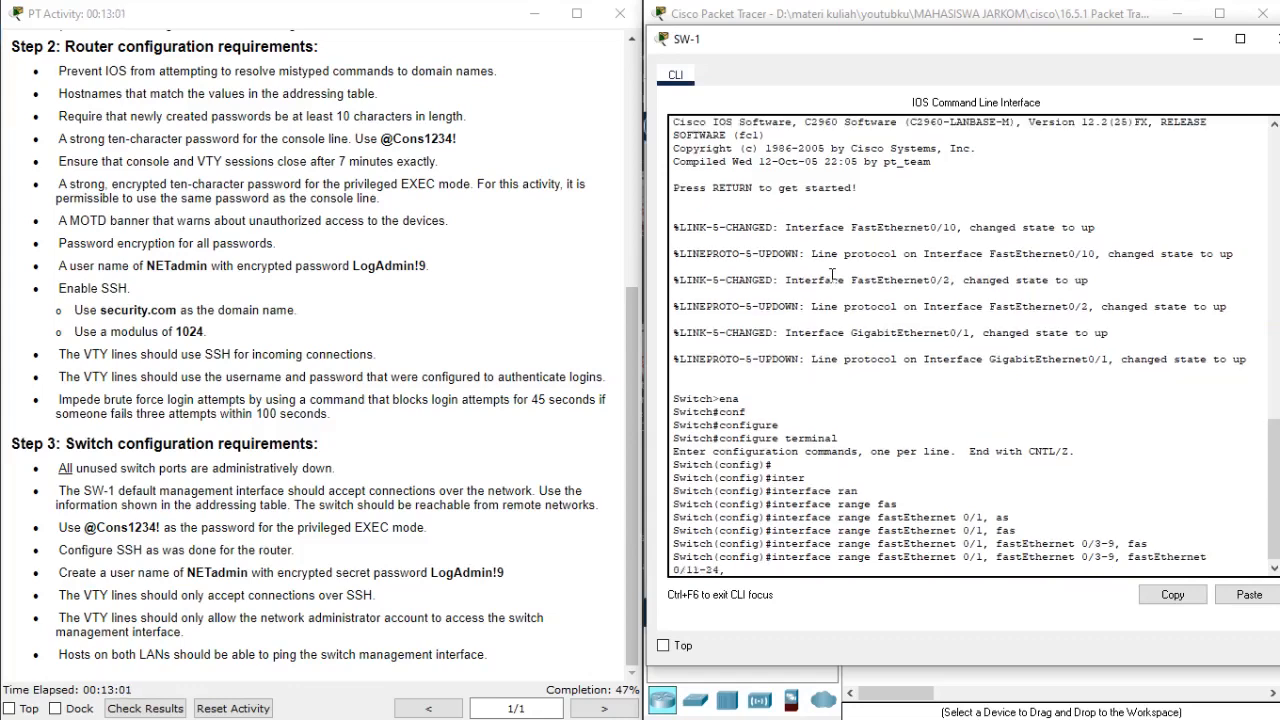
type(" g")
Add gigabitEthernet 0/2 to the range and enter configuration mode for all the listed ports.
key("Tab")
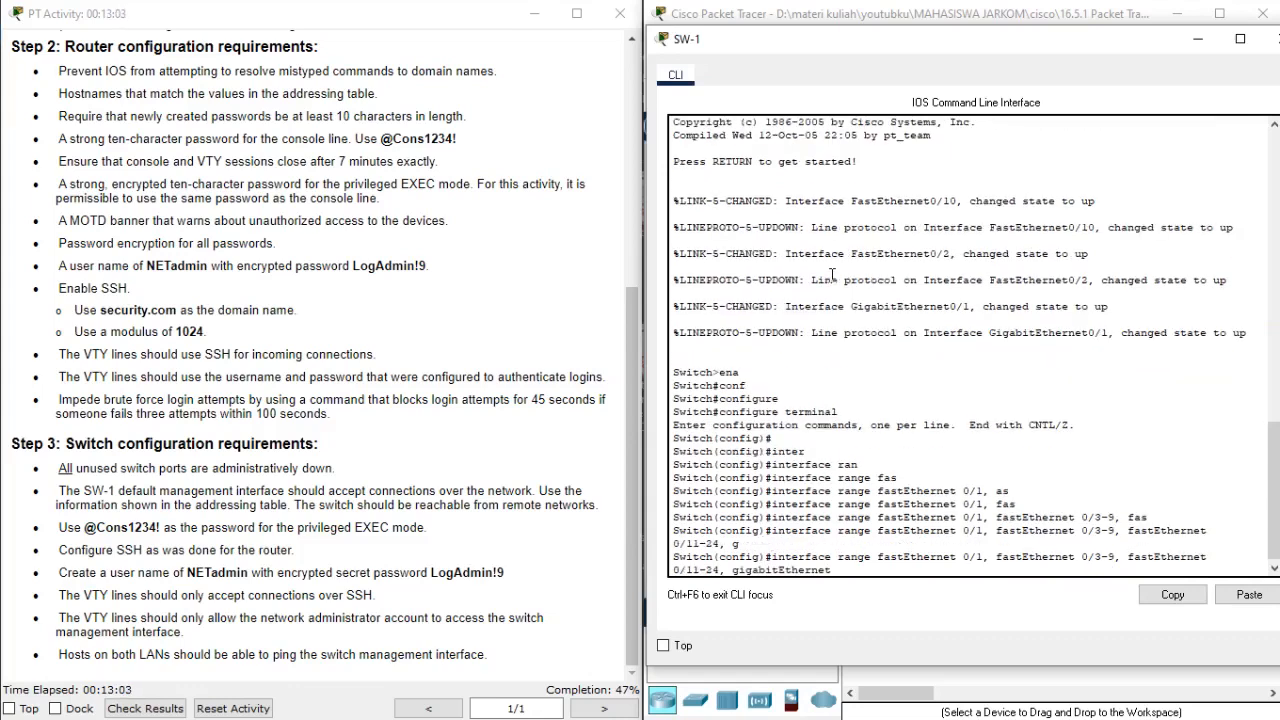
type("0/2")
key("Return")
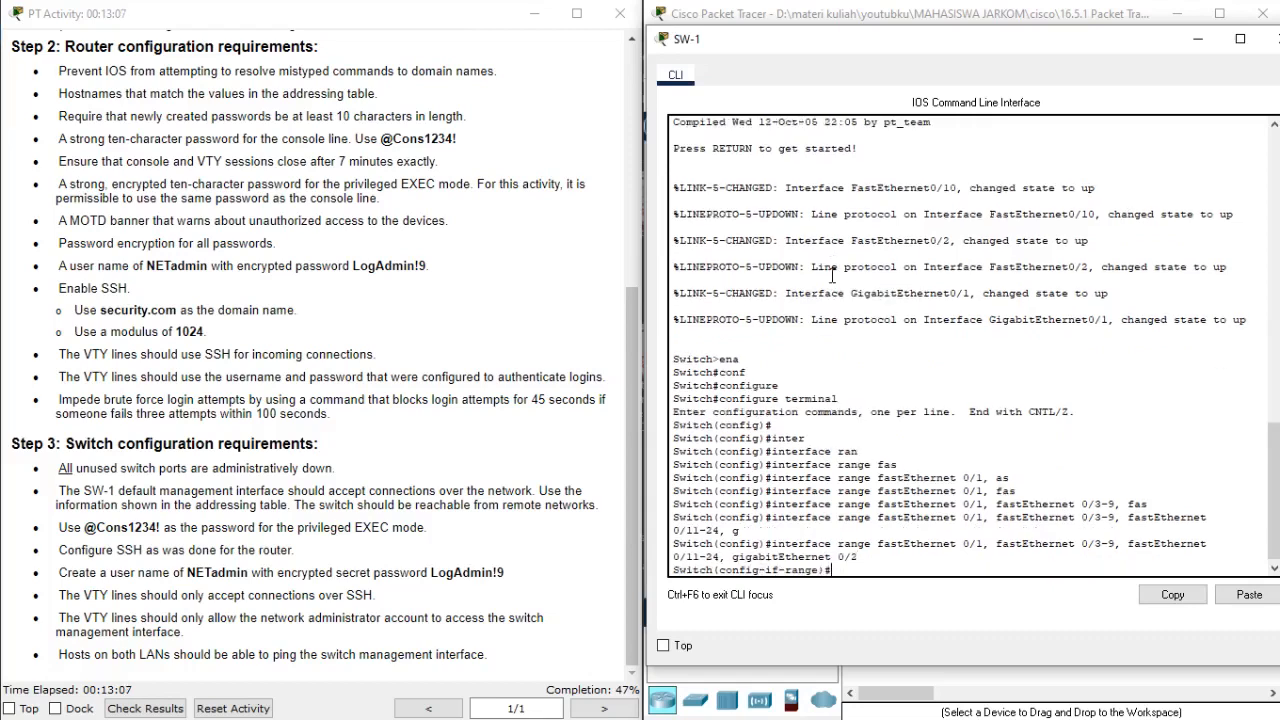
Administratively shut down the selected unused ports and return to global configuration mode.
type("shutdow")
key("Tab")
key("Return")
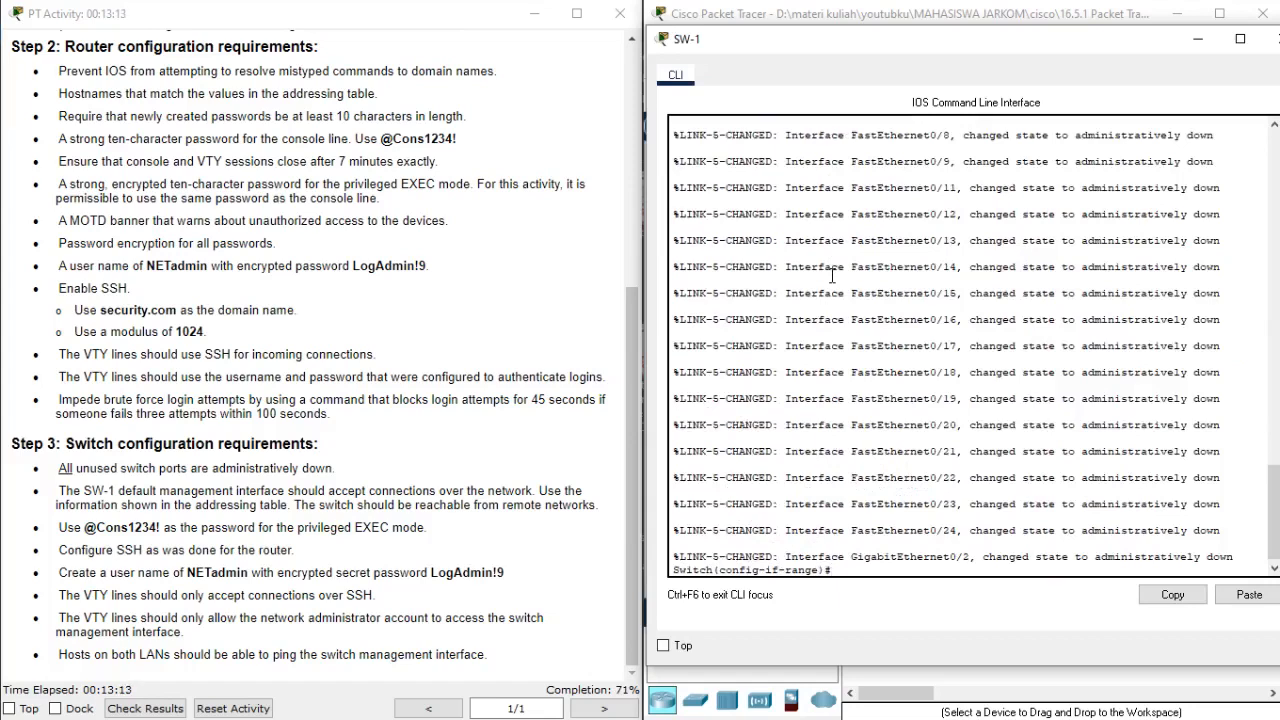
key("Return")
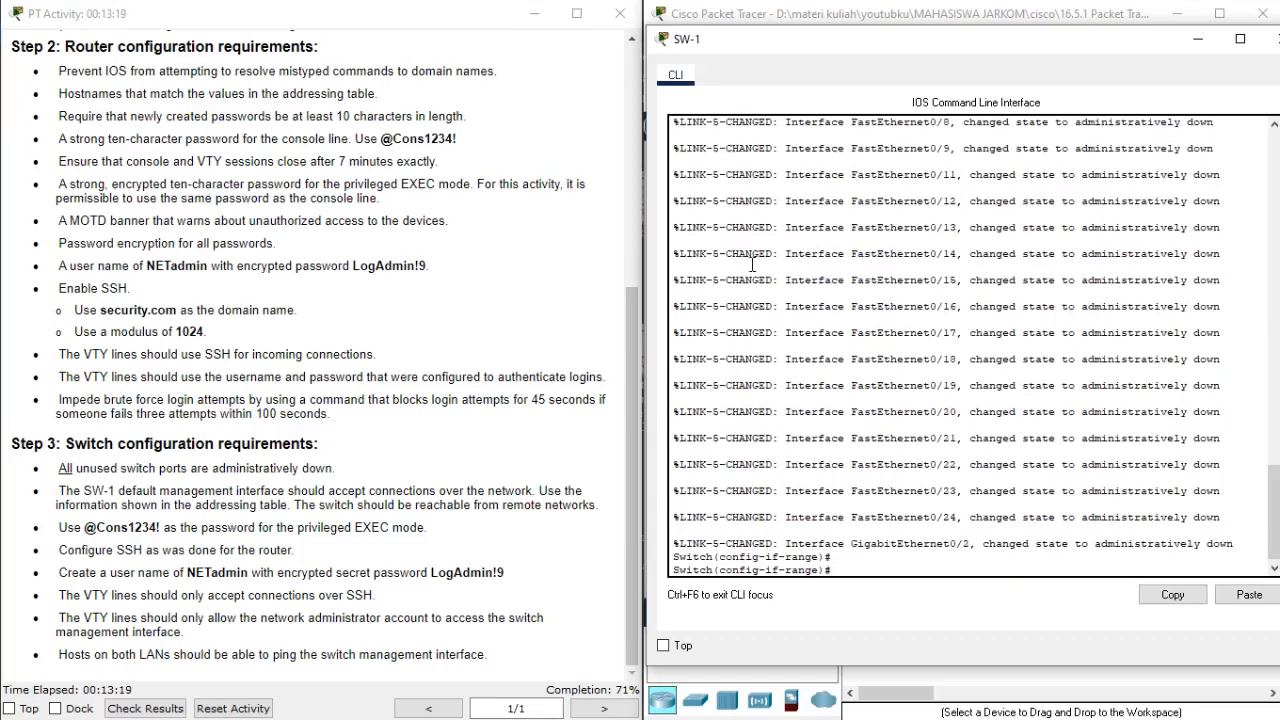
left_click_drag(738, 232, 1198, 236)
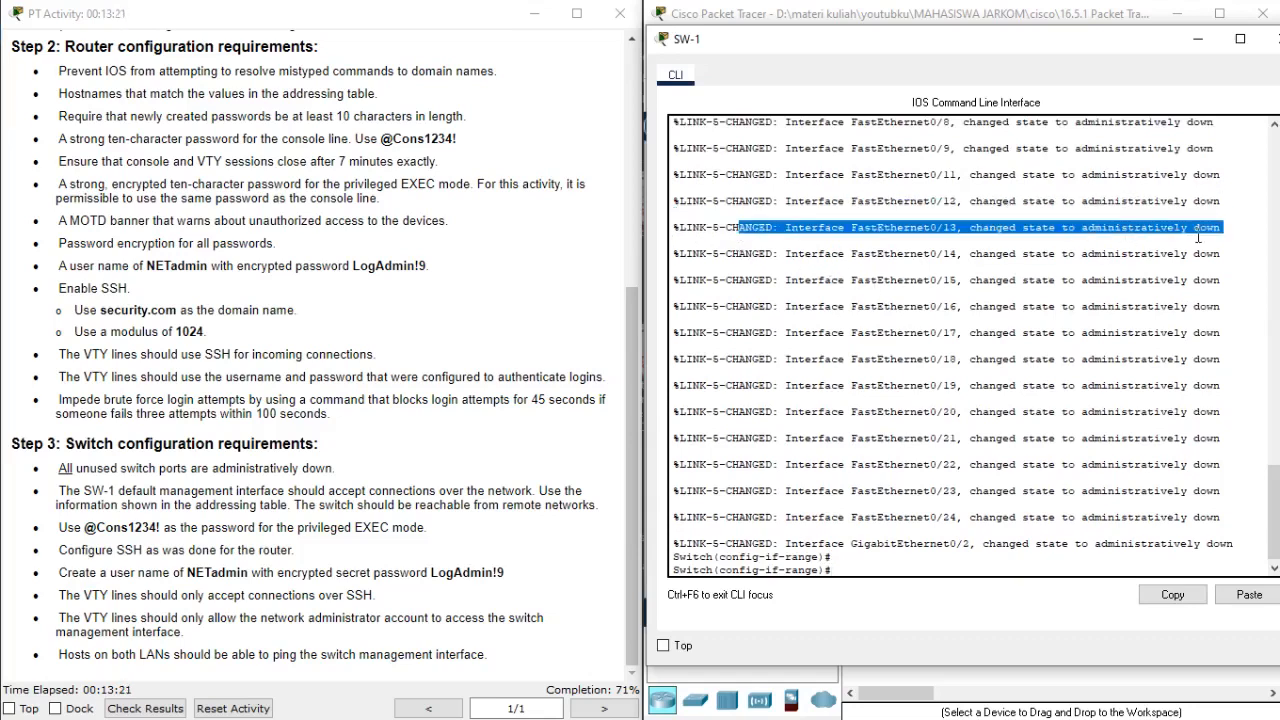
left_click(955, 464)
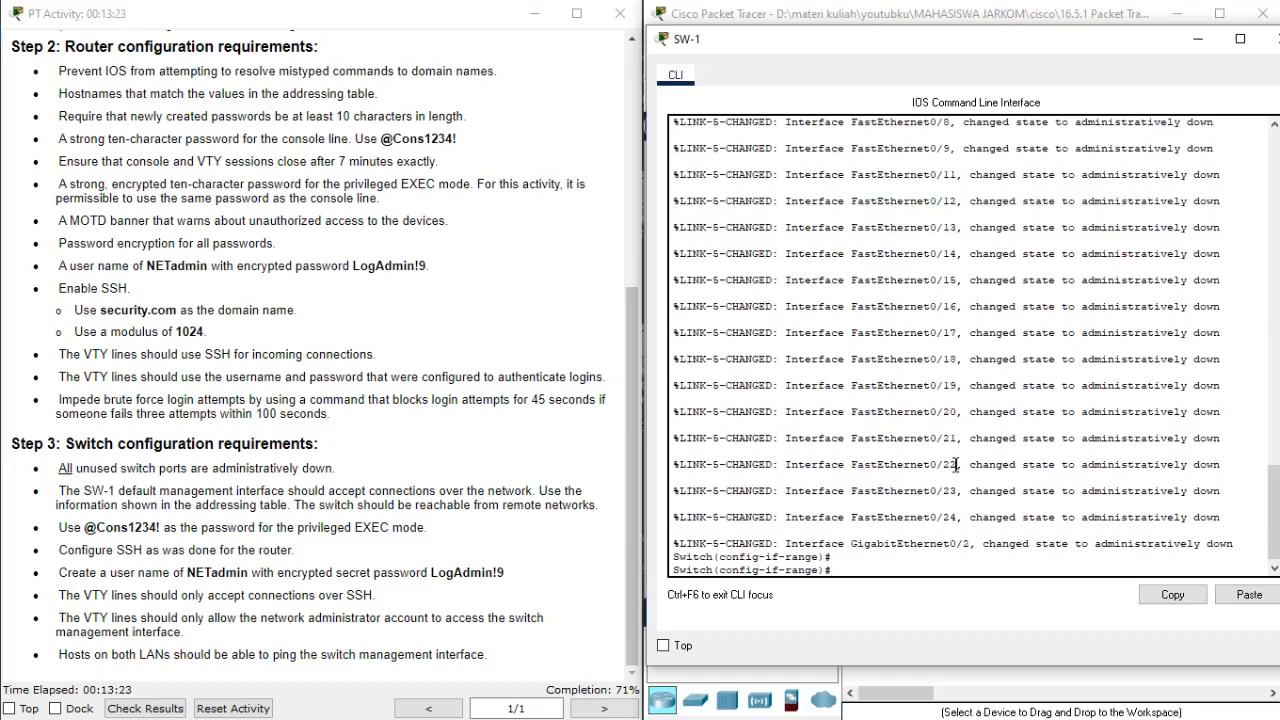
type("exit")
key("Return")
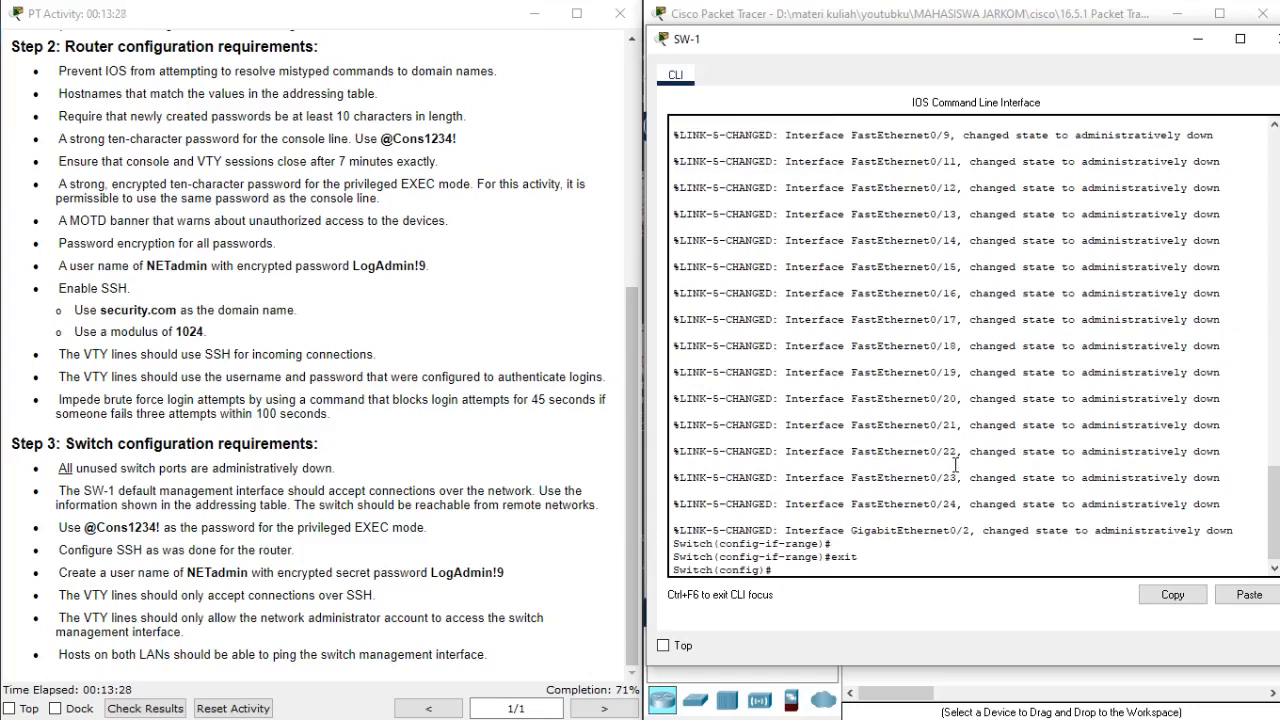
Review the switch's privileged EXEC password and default management interface requirements, and look up SW-1's address in the addressing table.
left_click(90, 531)
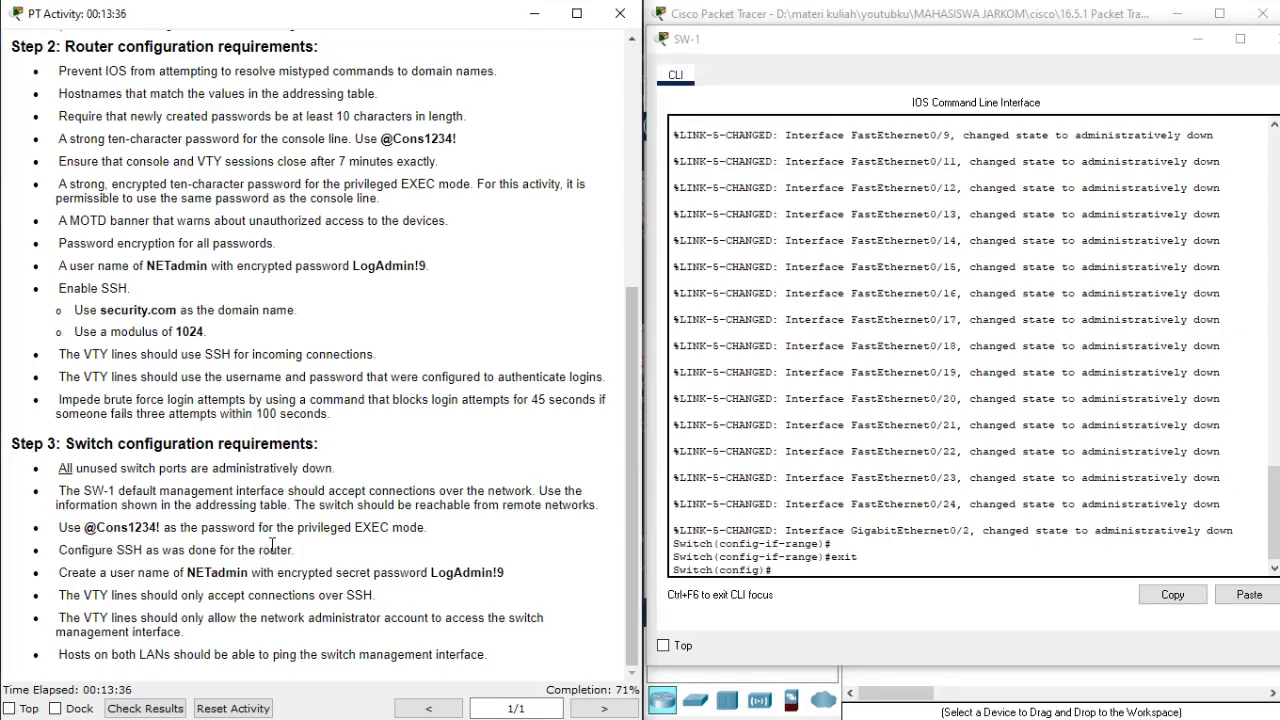
left_click_drag(86, 527, 161, 534)
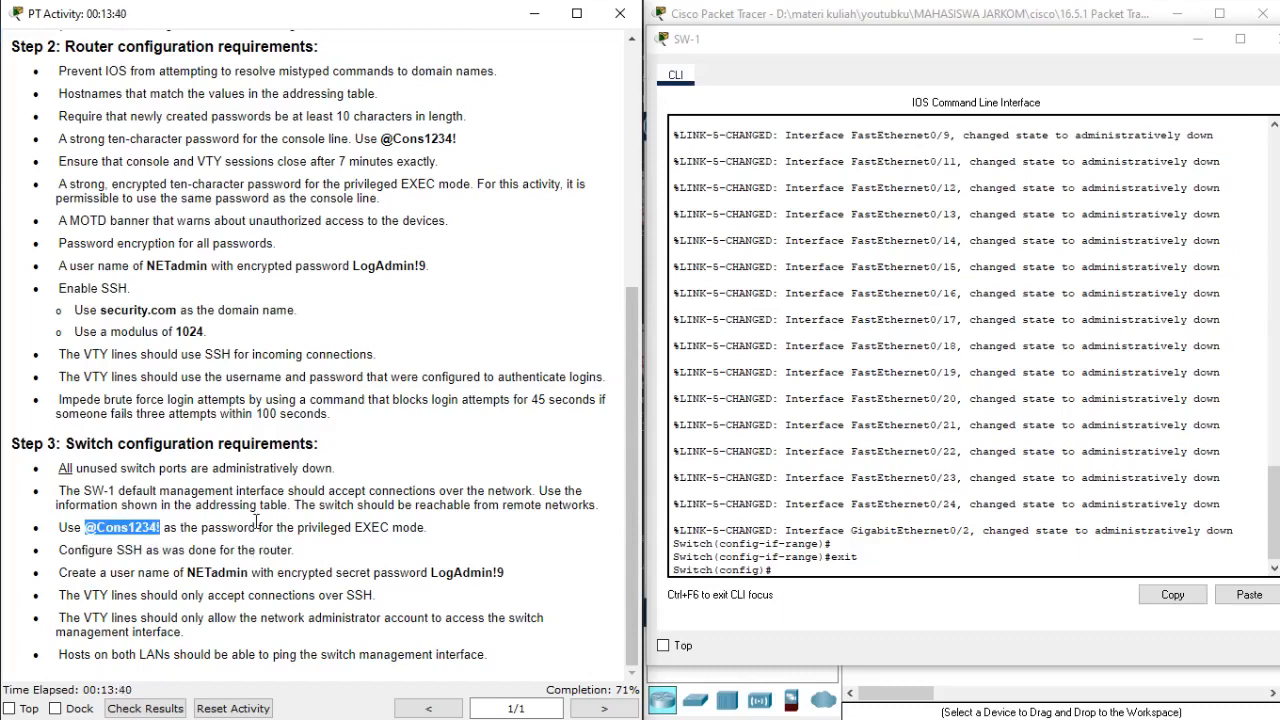
left_click(807, 363)
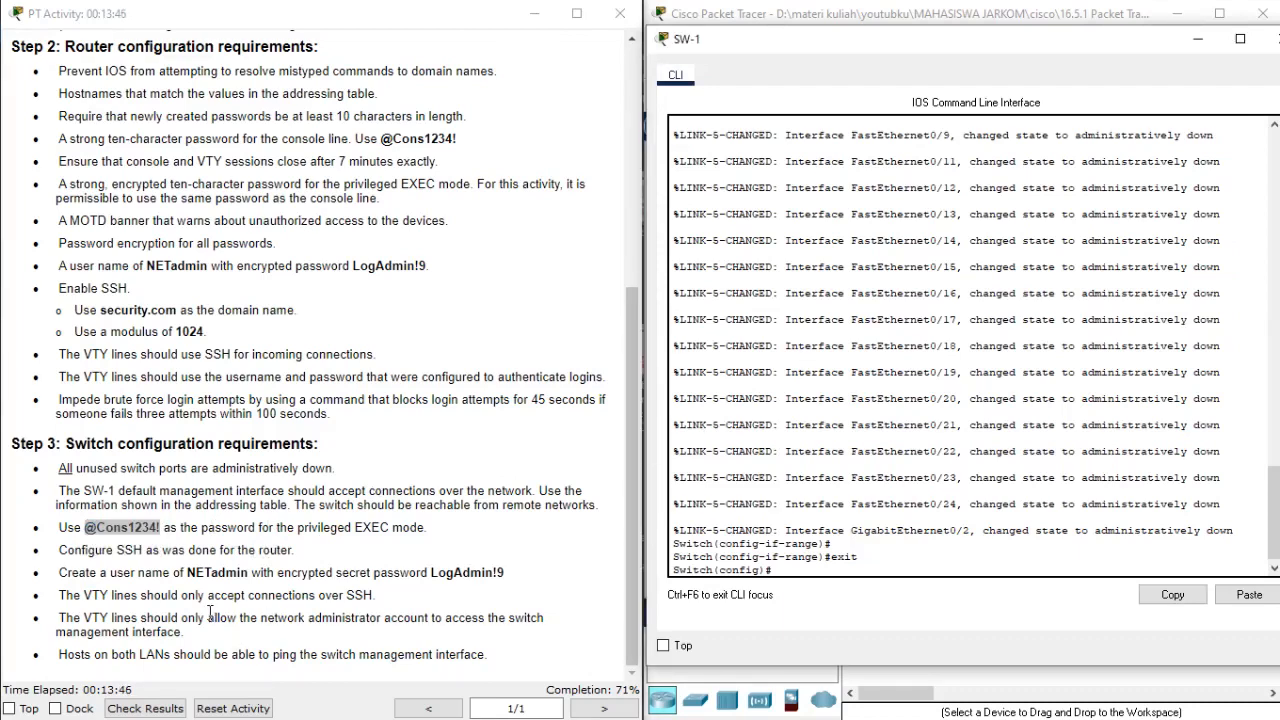
left_click(140, 509)
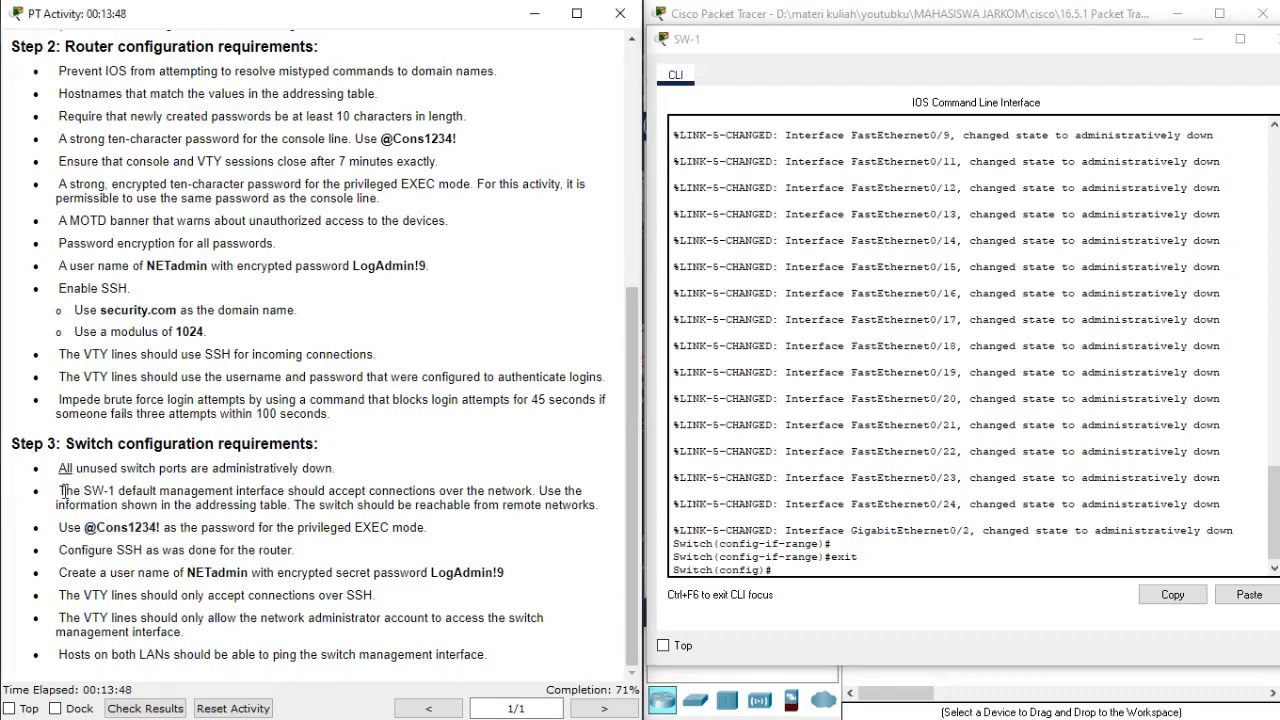
left_click_drag(60, 491, 606, 511)
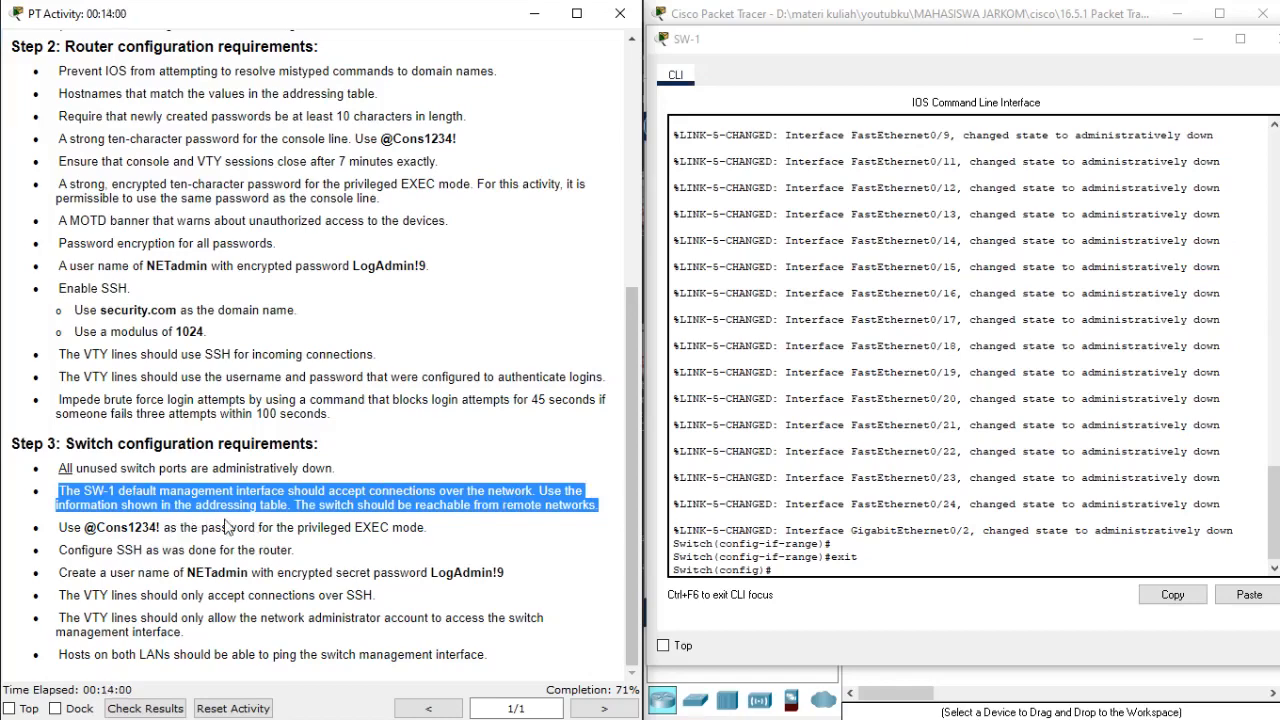
scroll(248, 516, "up", 3)
scroll(248, 516, "up", 3)
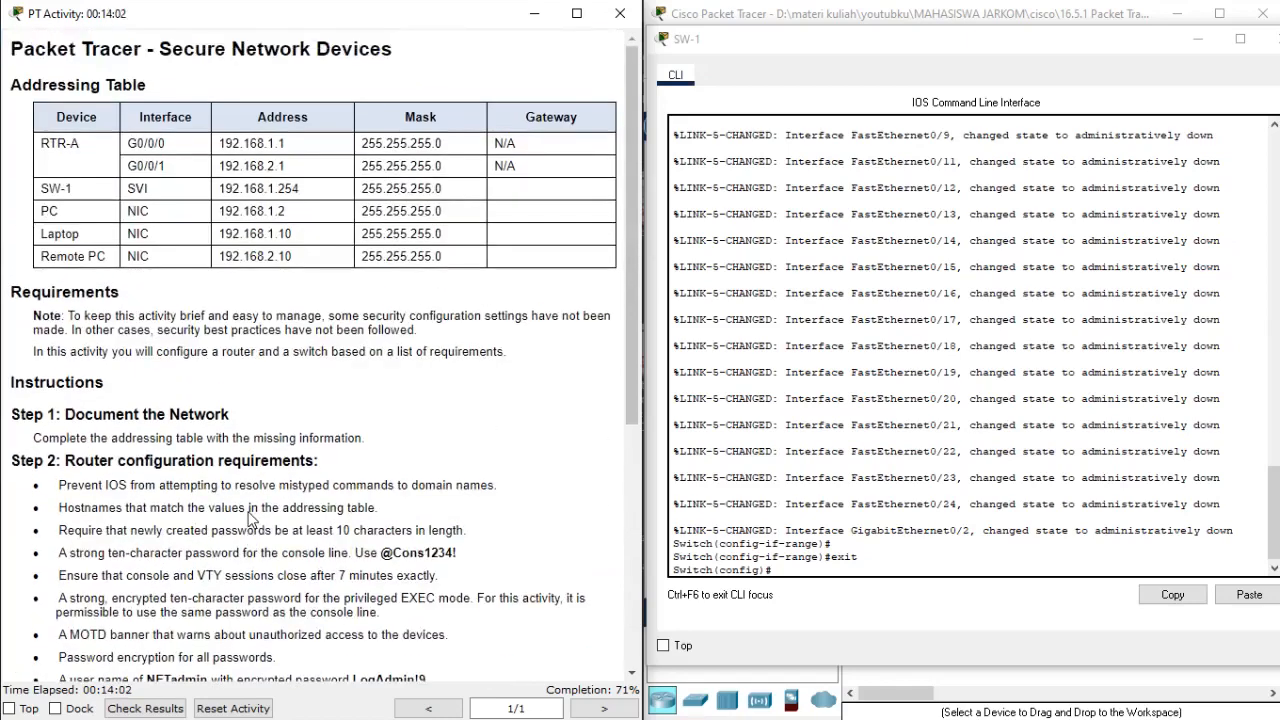
left_click(780, 448)
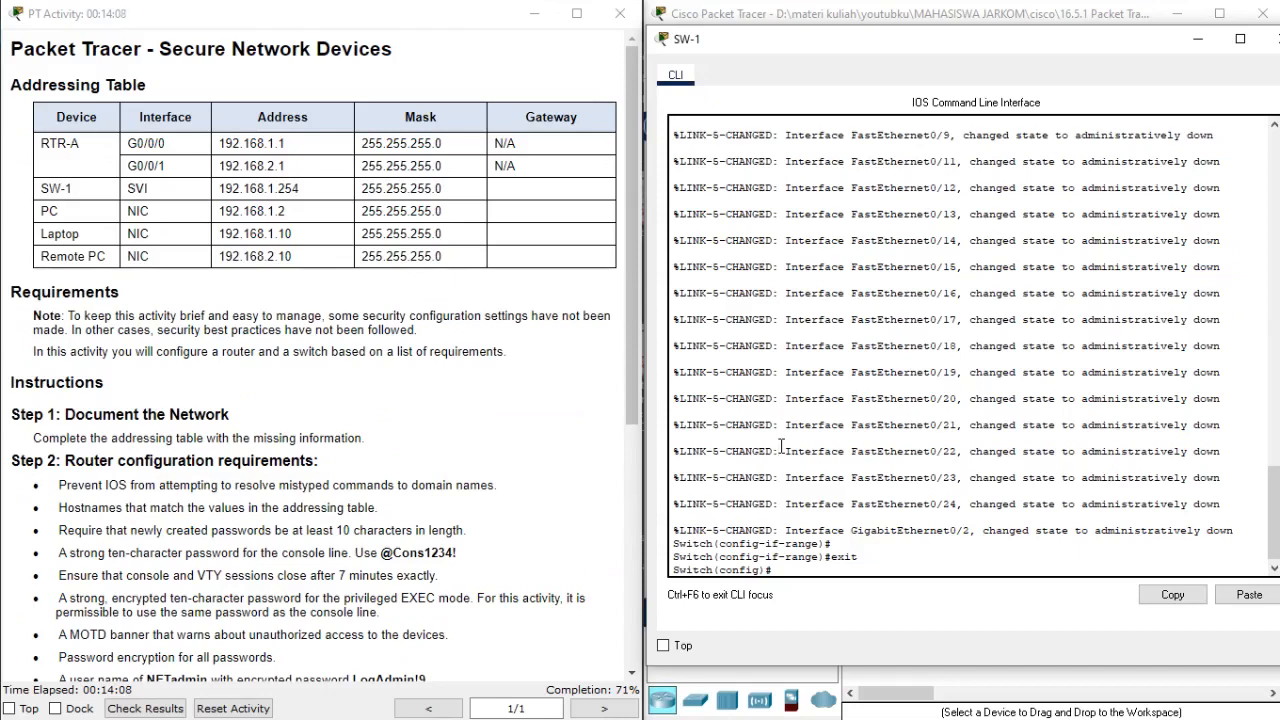
Enter interface configuration mode for VLAN 1 on SW-1.
key("Return")
type("inter")
key("Tab")
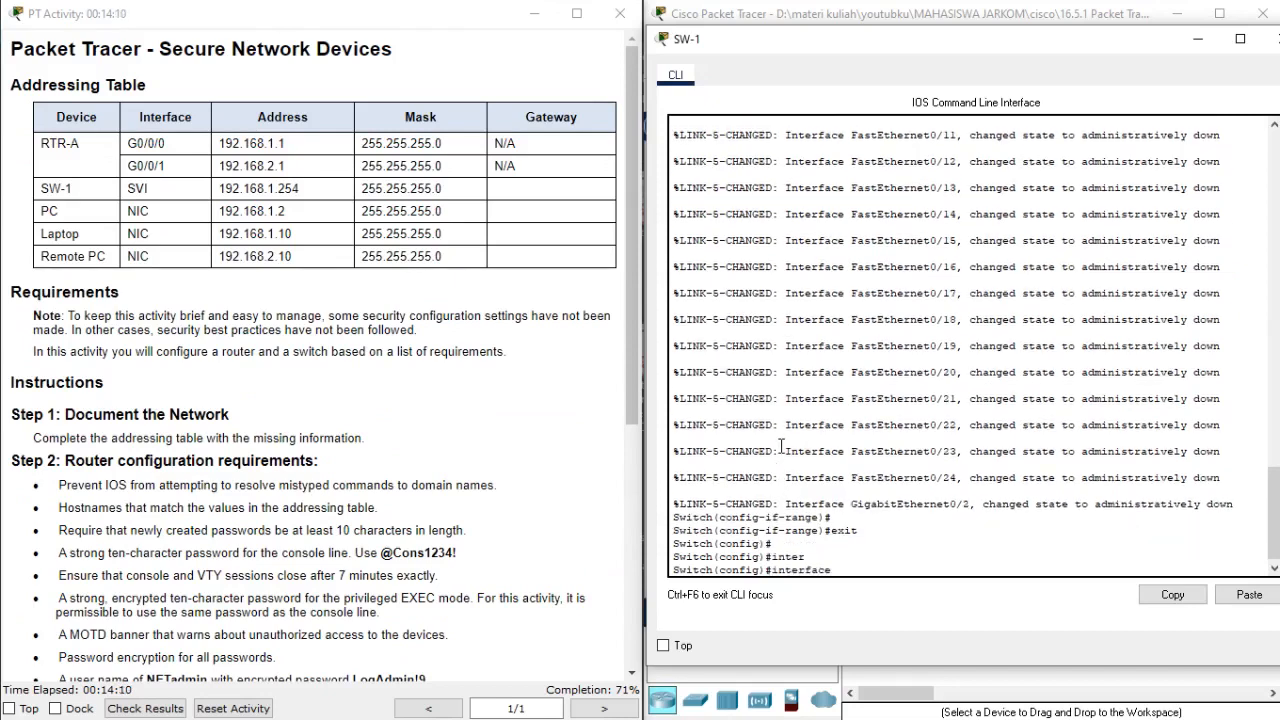
type("vl")
key("Tab")
key("Return")
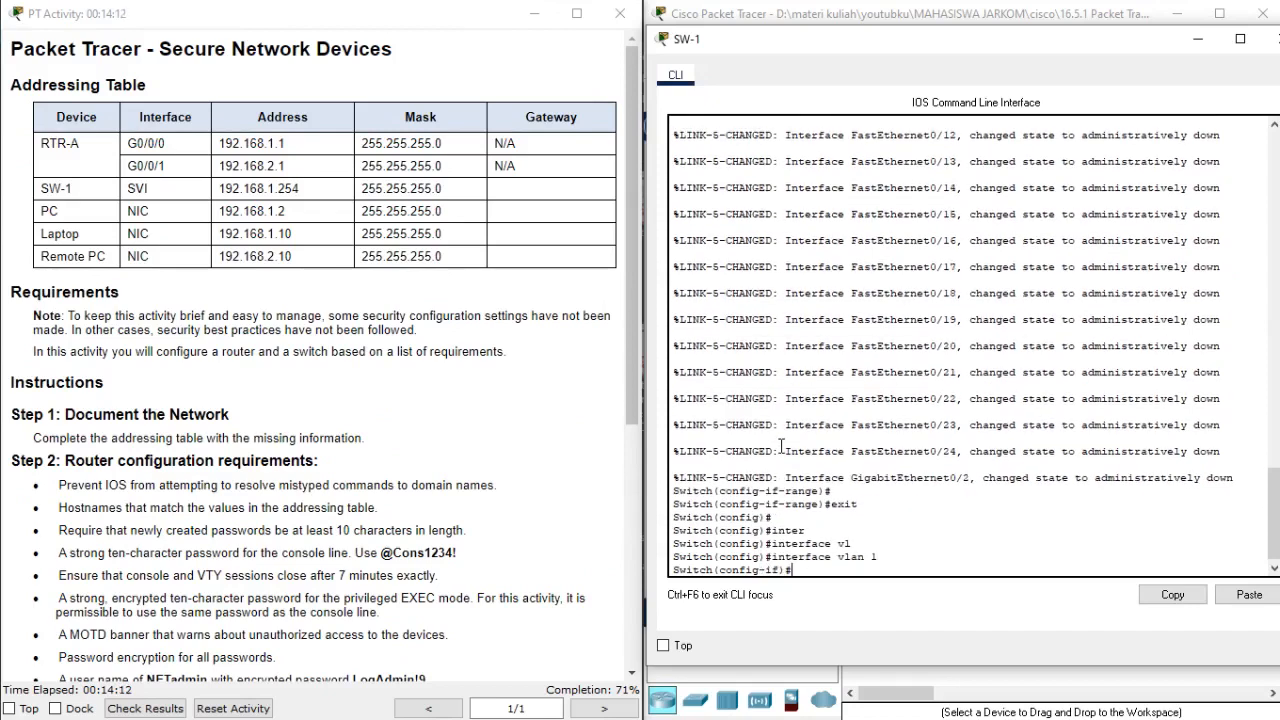
Assign IP address 192.168.1.254 with mask 255.255.255.0 to the VLAN 1 interface, checking it against the addressing table.
type("ip add")
key("Tab")
type("192.168")
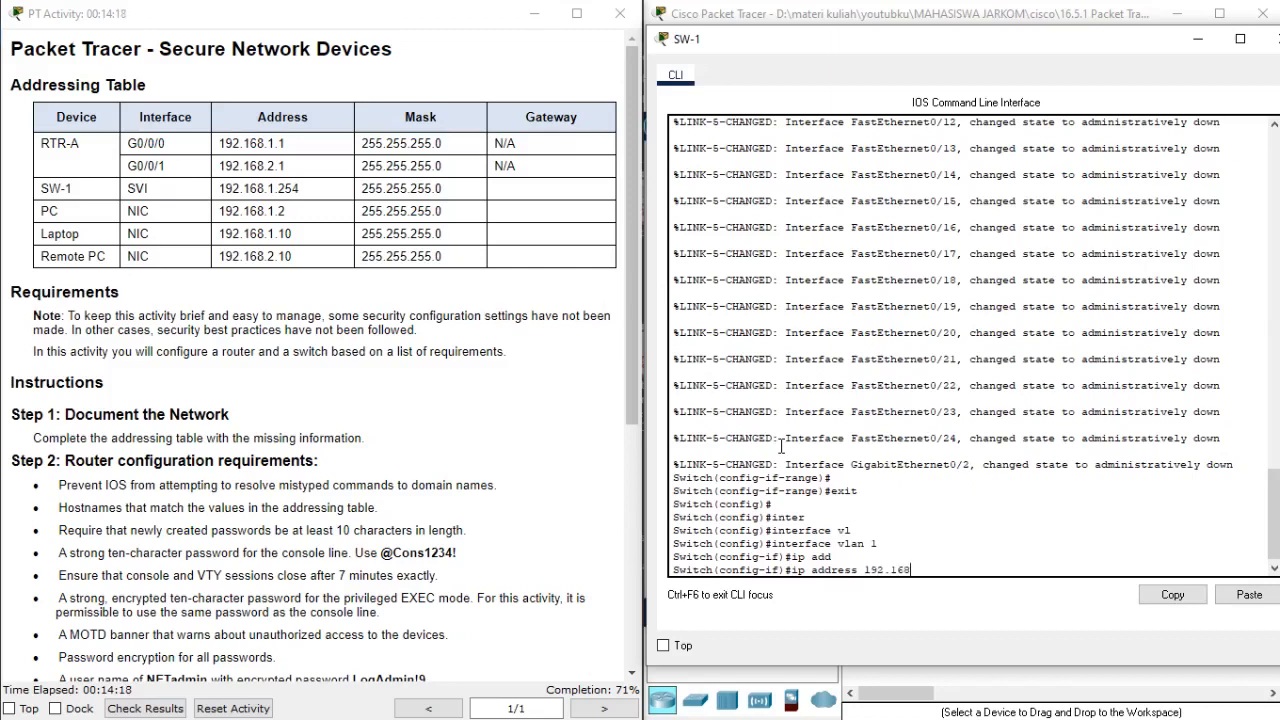
type(".1")
type(".1.254")
left_click_drag(298, 188, 212, 190)
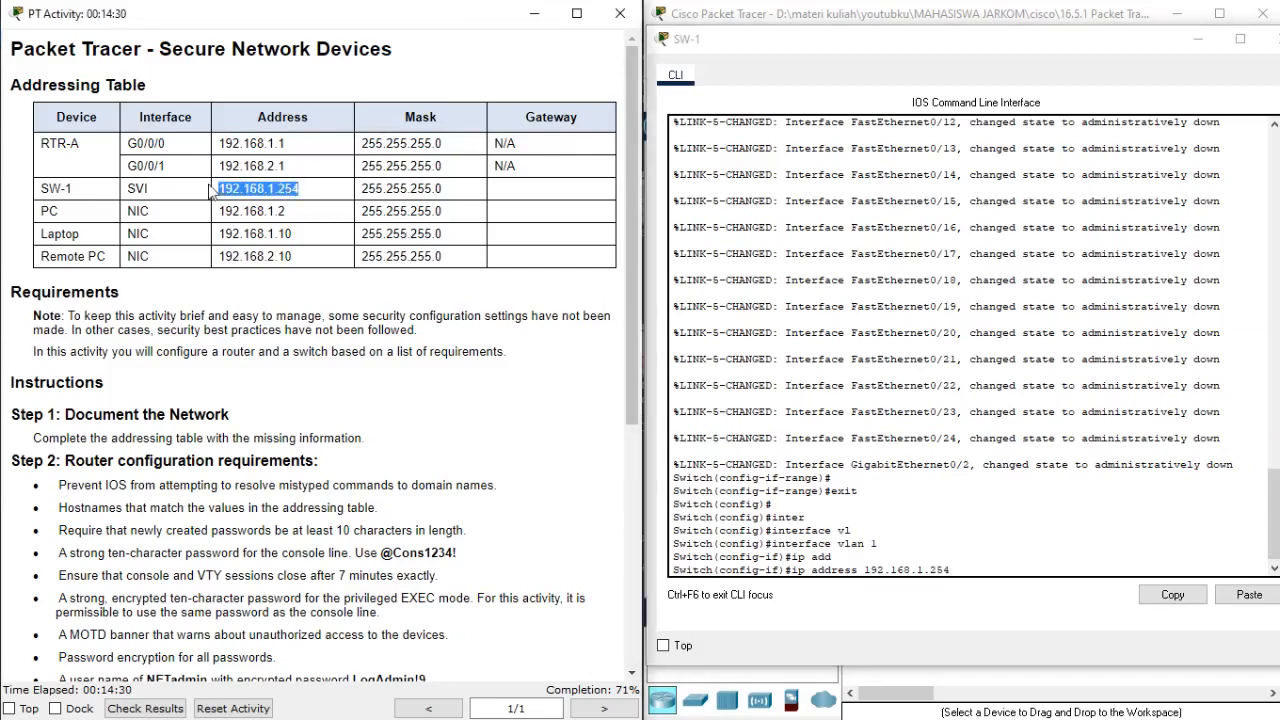
left_click(768, 217)
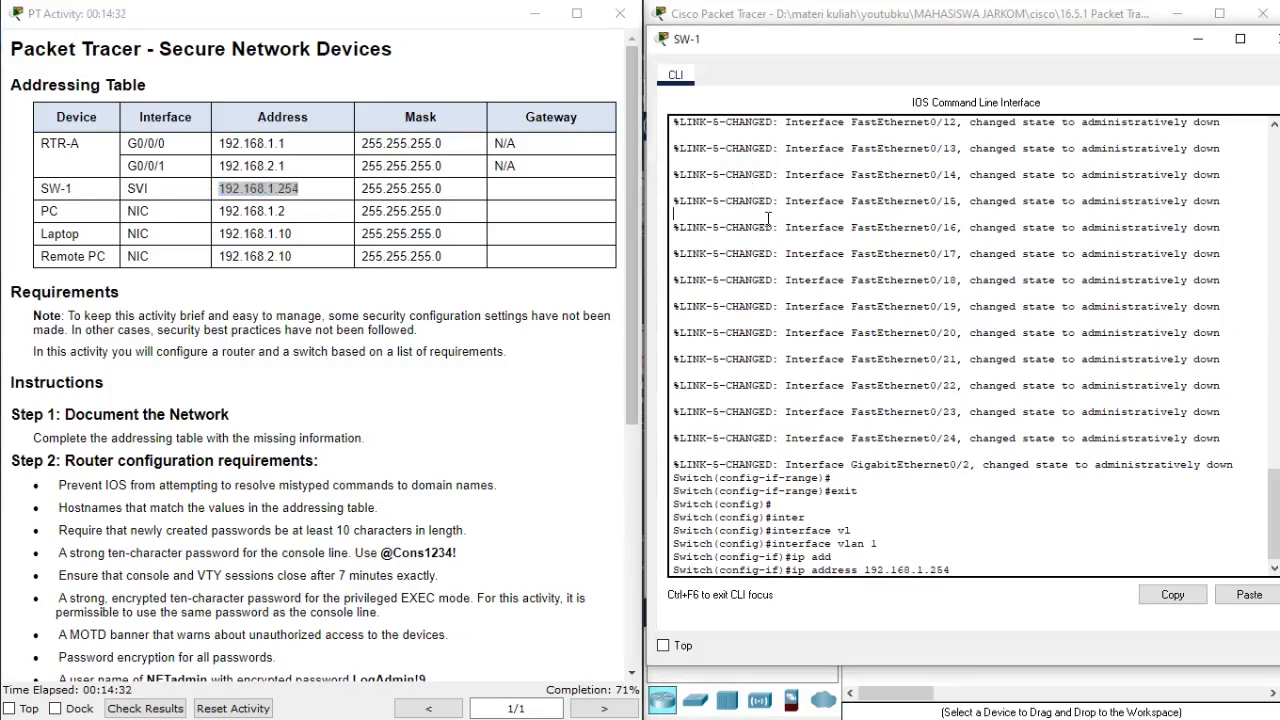
type("255.255.255.0")
key("Return")
Enable the VLAN 1 interface with no shutdown and return to global configuration mode.
type("no shu")
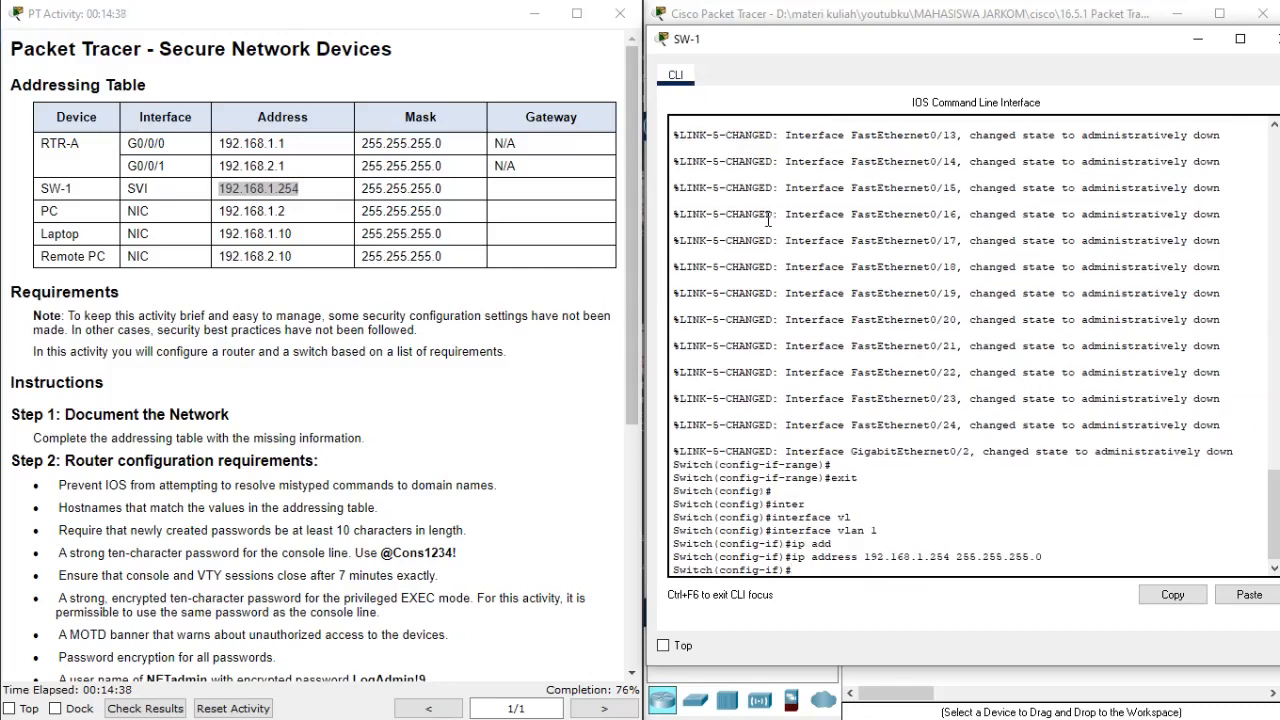
key("Tab")
key("Return")
type("e")
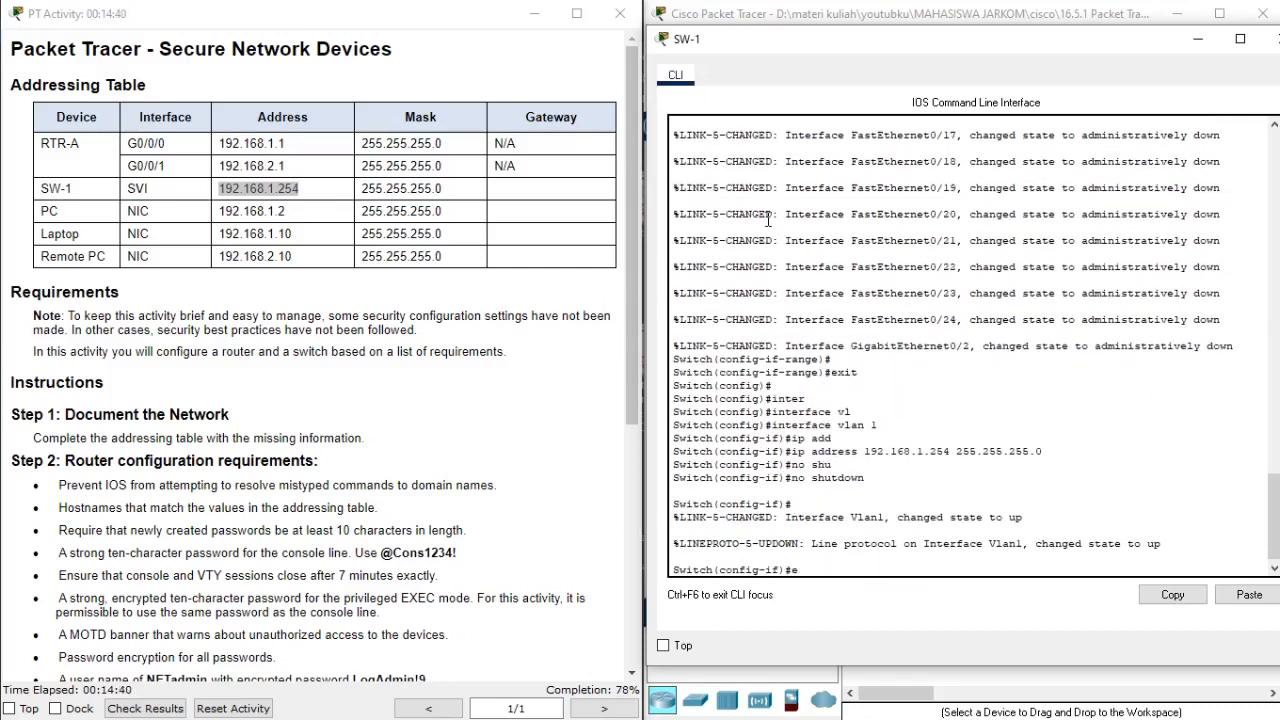
type("x")
key("Return")
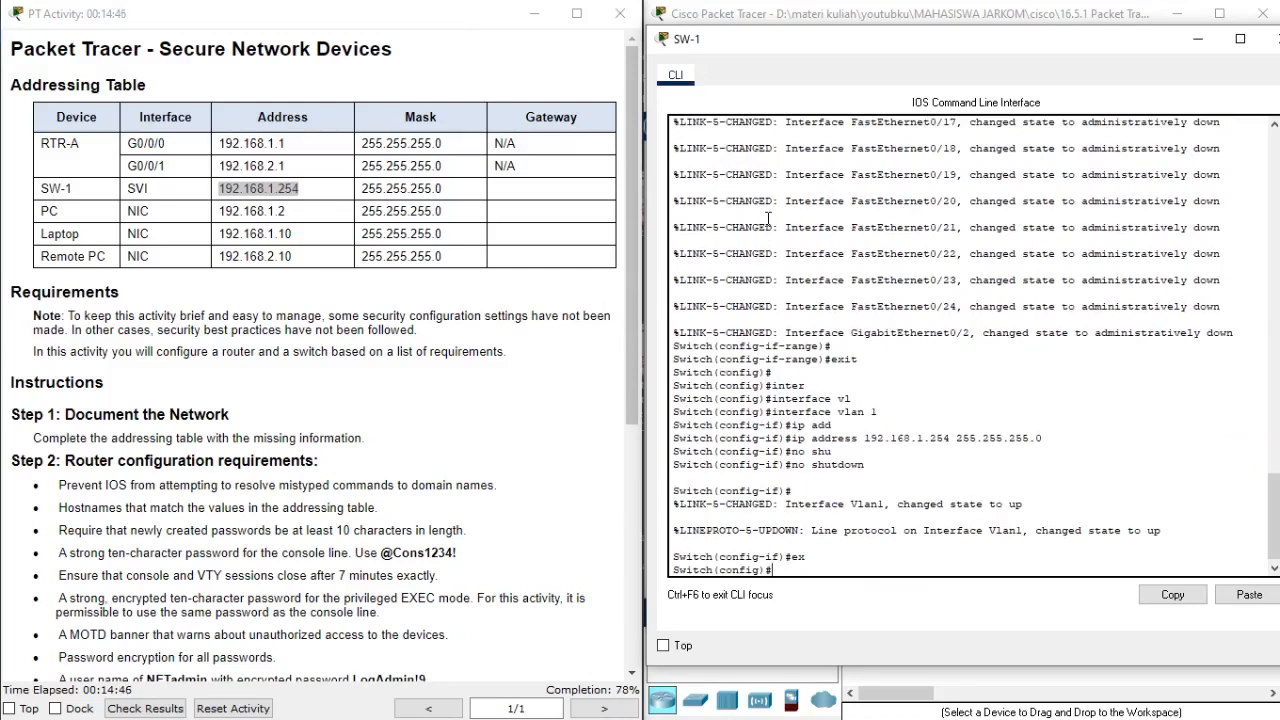
Return to the Step 3 switch requirements and switch to the Excel addressing table to look up SW-1's gateway.
scroll(112, 398, "down", 8)
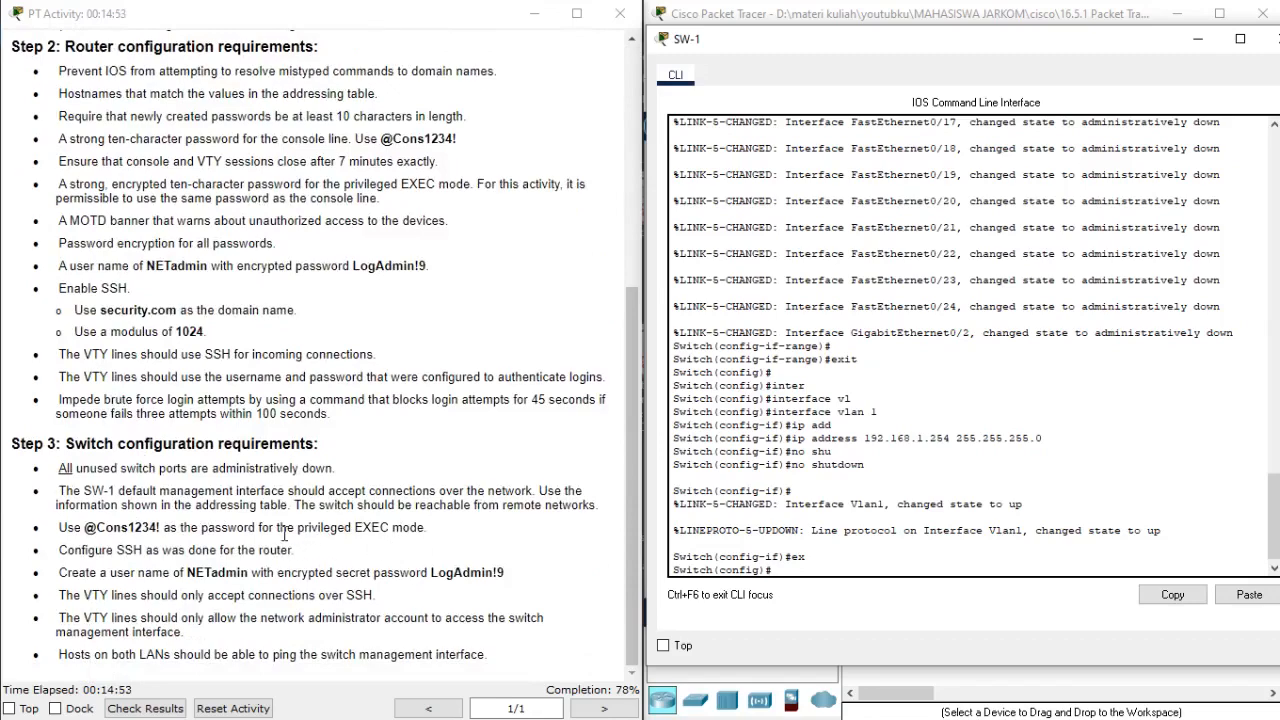
key("alt+Tab")
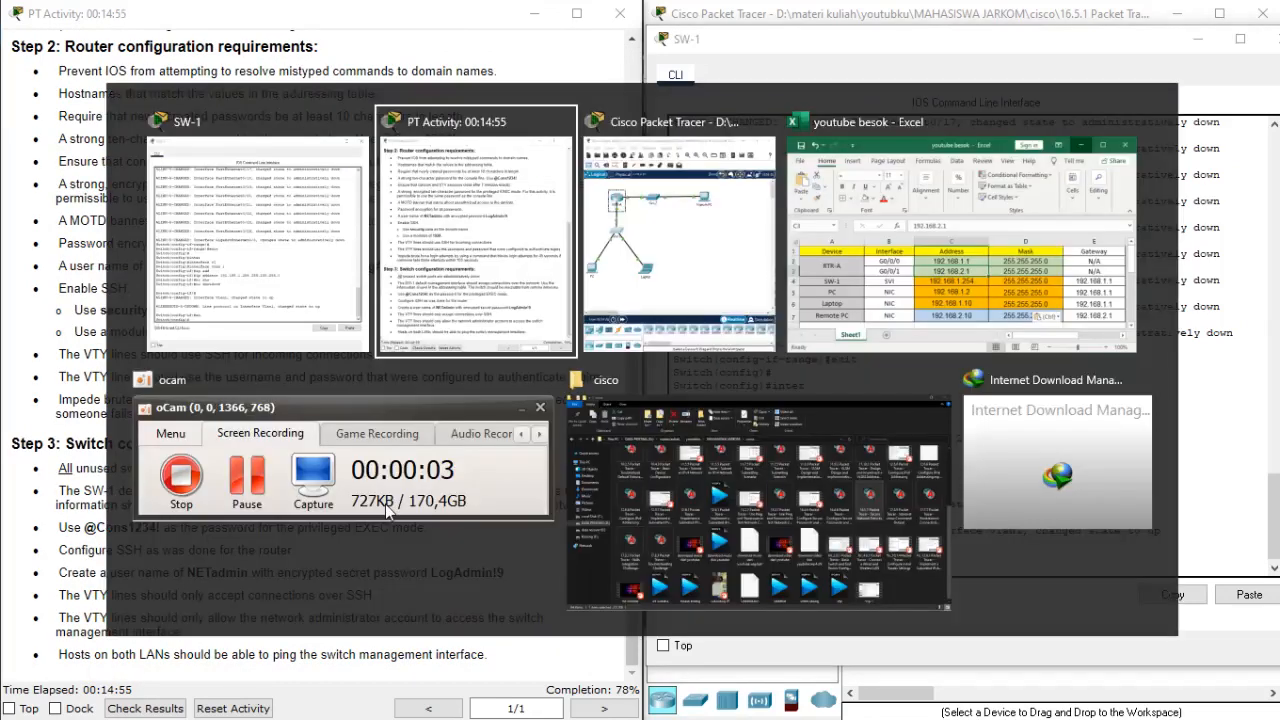
key("Tab")
key("Tab")
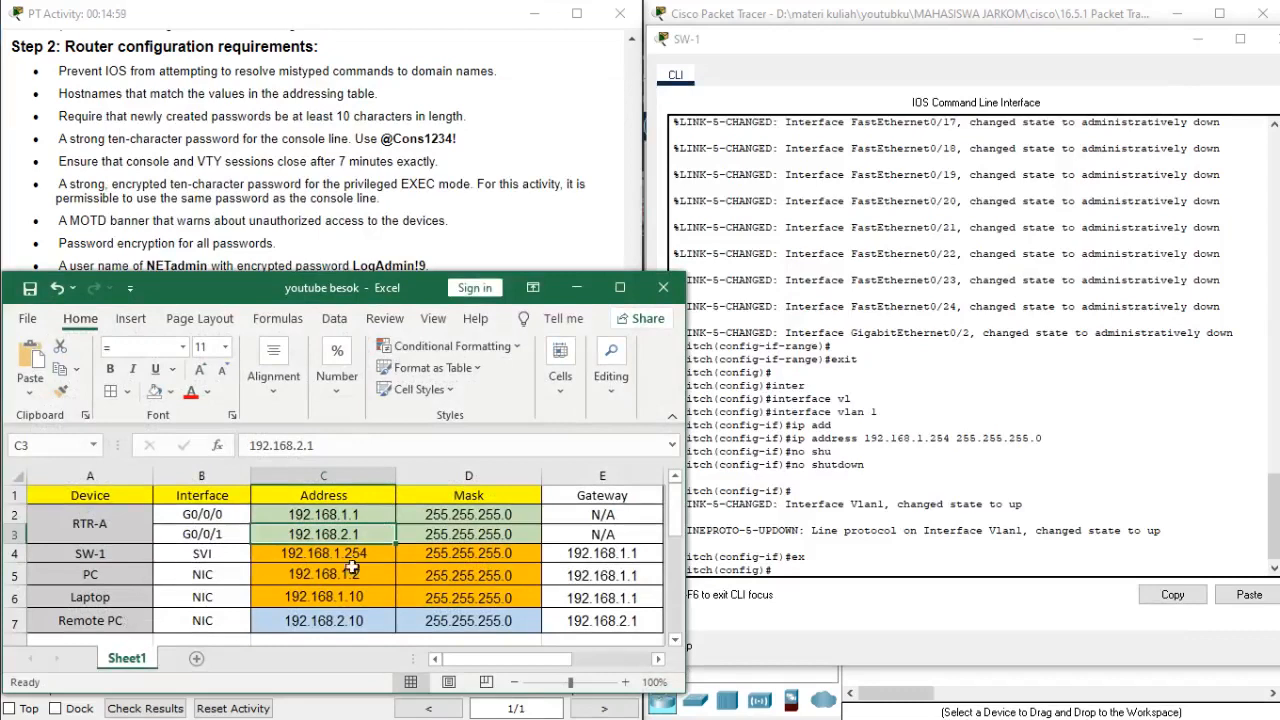
Set SW-1's default gateway to 192.168.1.1, taken from the switch's row in the Excel addressing table.
left_click(618, 553)
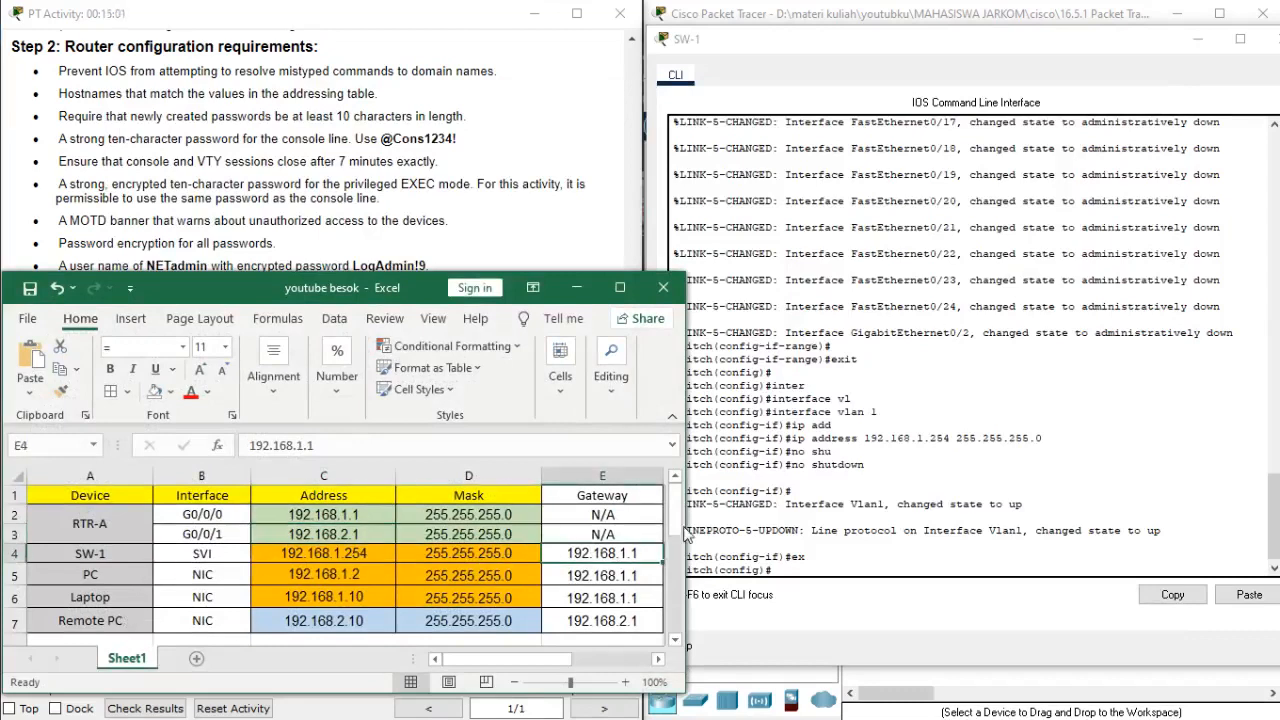
left_click(802, 479)
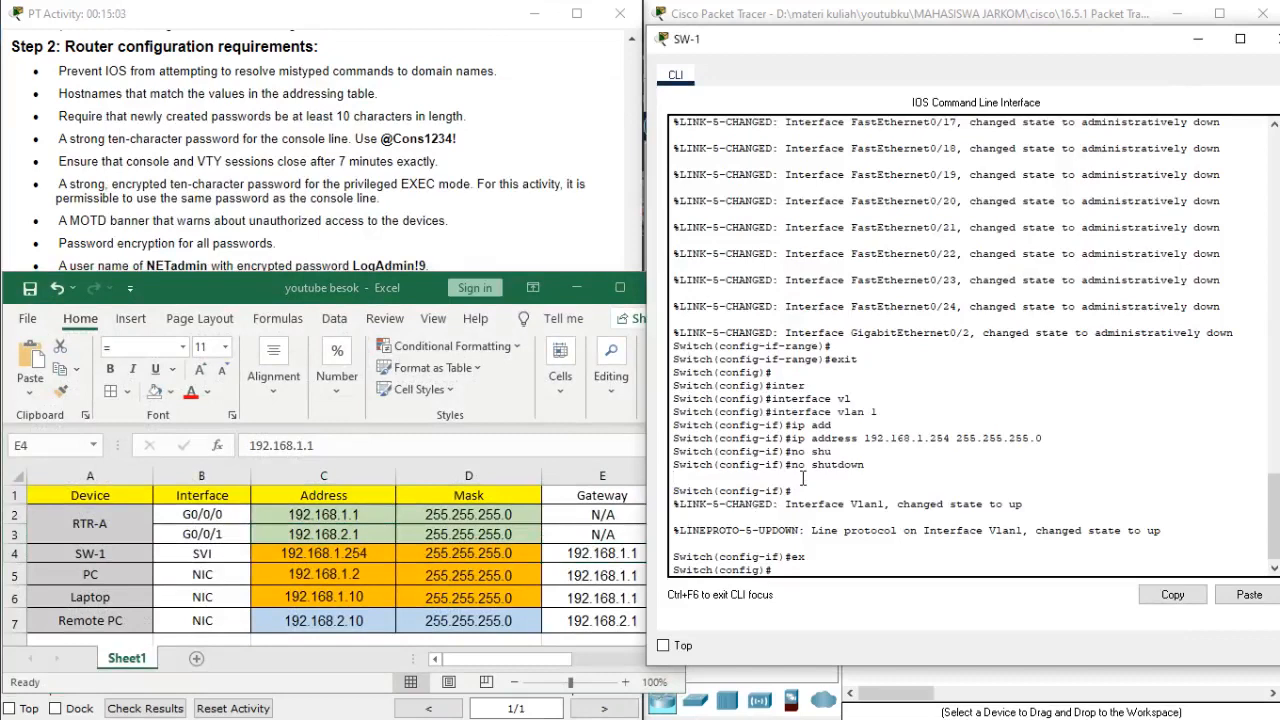
type("ip defa")
key("Tab")
type("192.168")
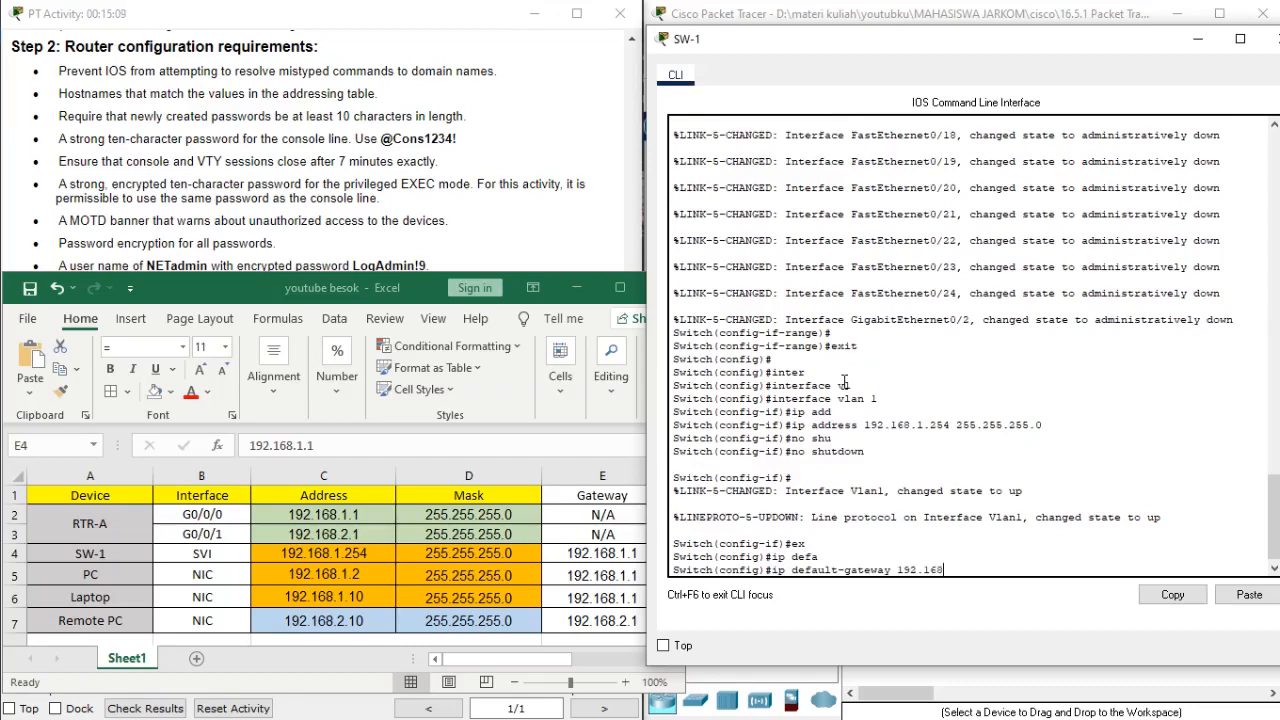
type(".1.1")
key("Return")
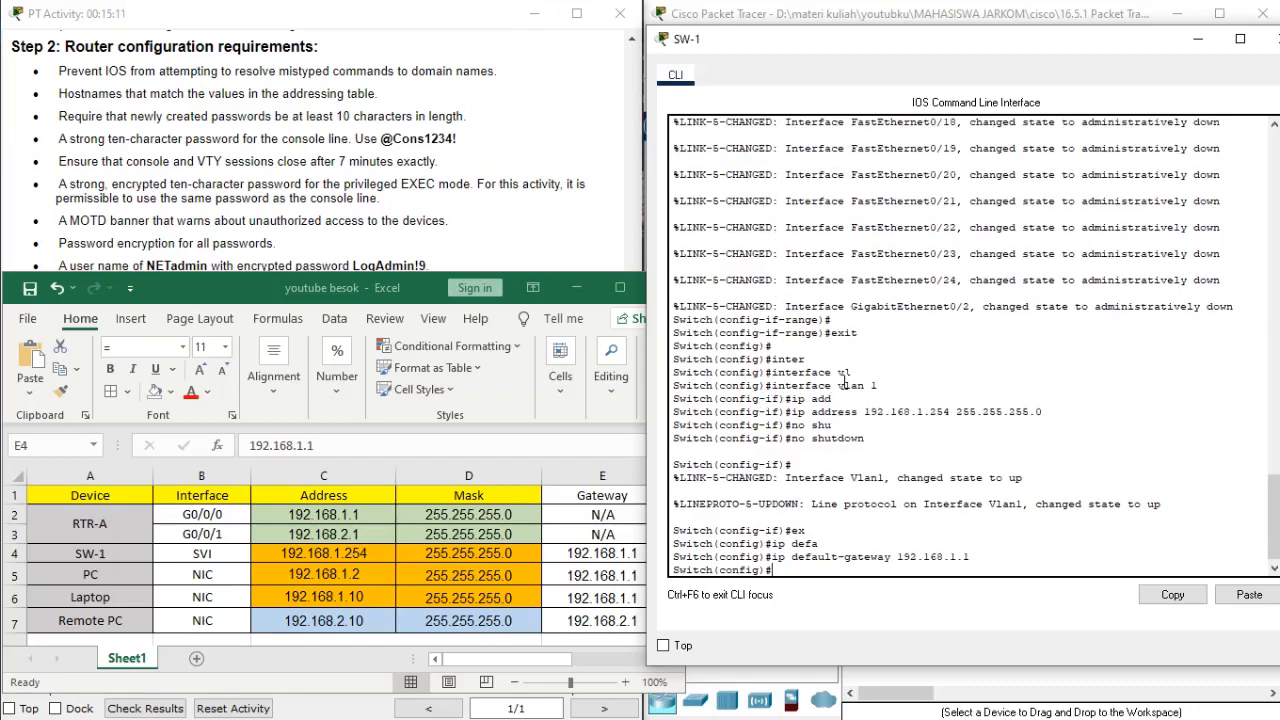
Copy the privileged EXEC password from the Step 3 requirements and set it as SW-1's enable secret.
left_click(577, 288)
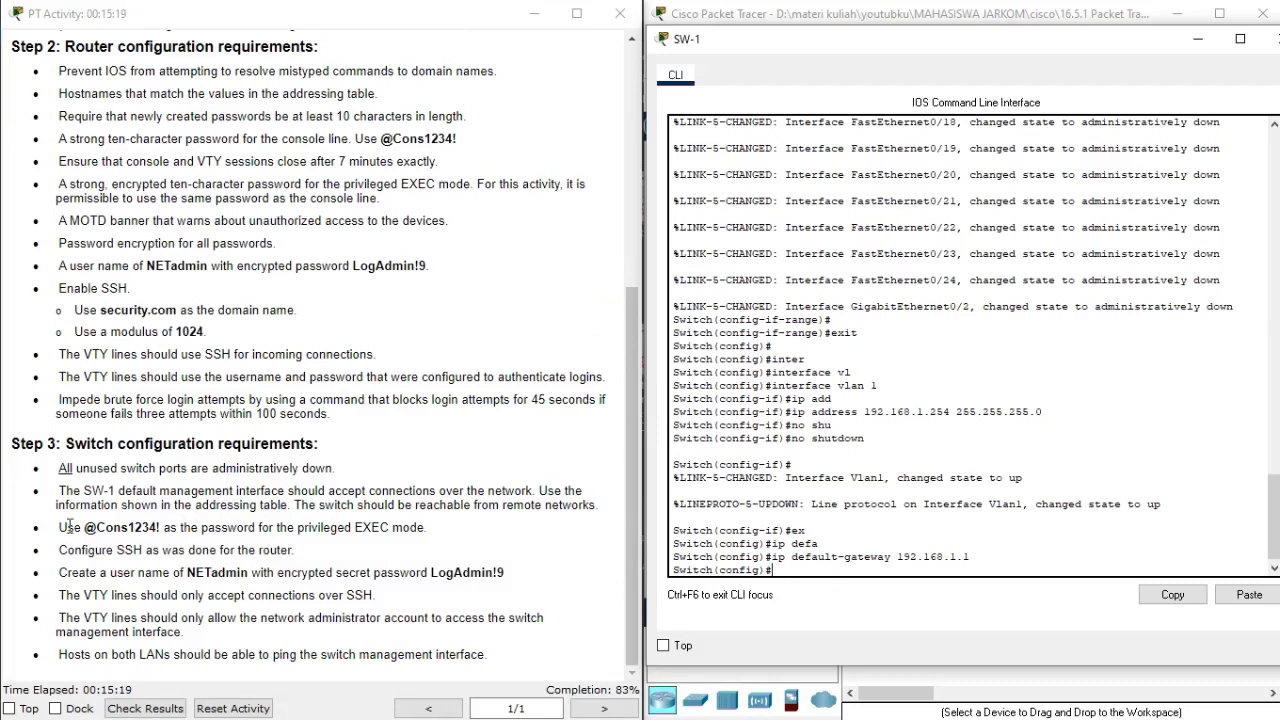
left_click_drag(84, 527, 160, 528)
key("ctrl+c")
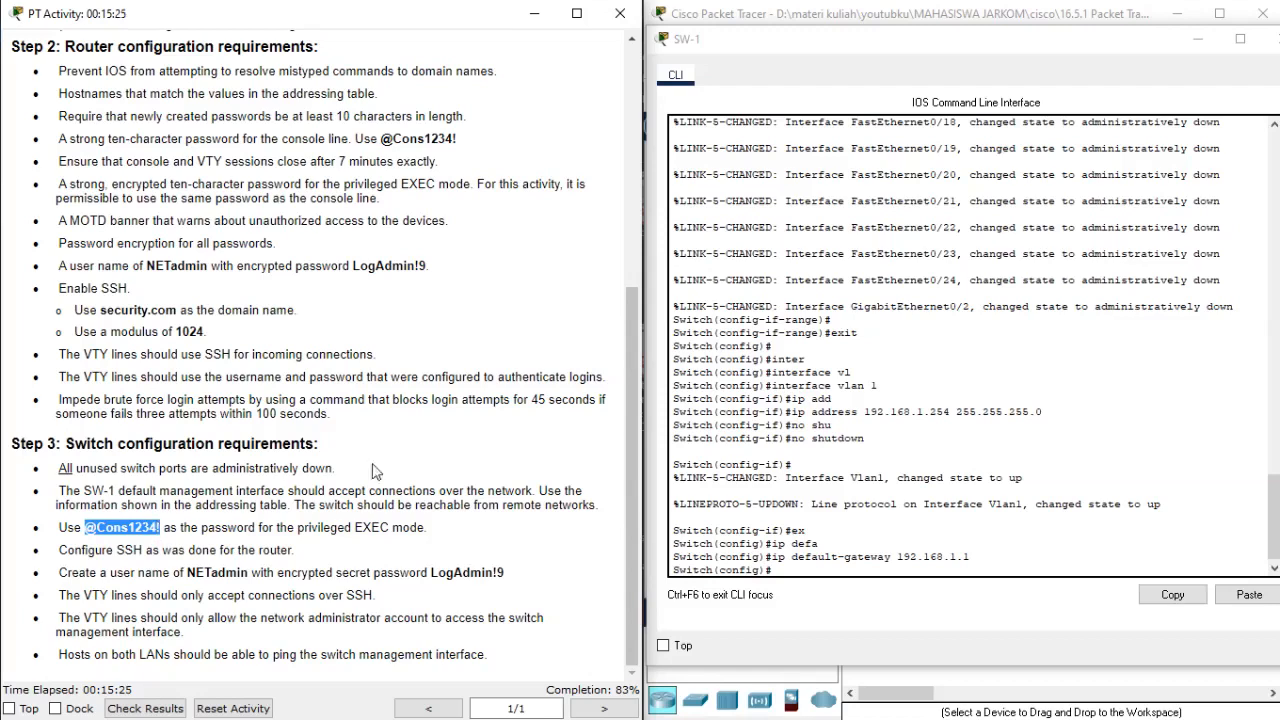
left_click(878, 402)
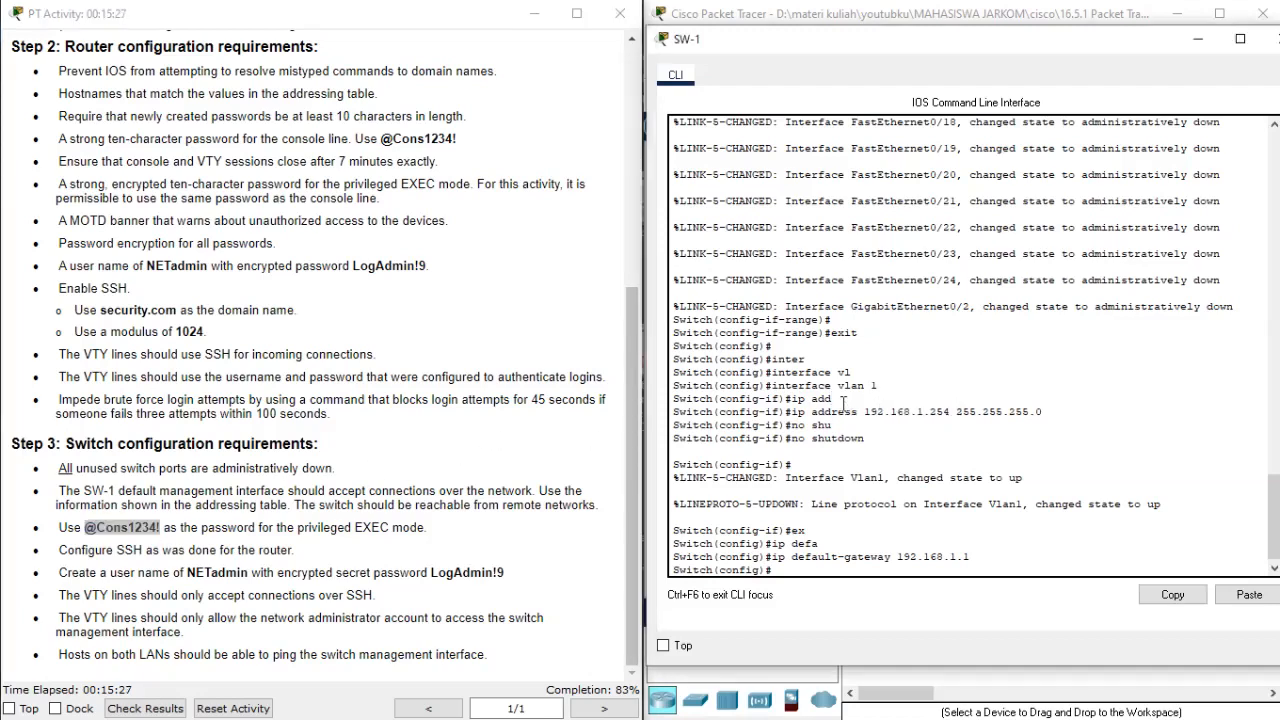
key("Return")
type("ena")
key("Tab")
type("se")
key("Tab")
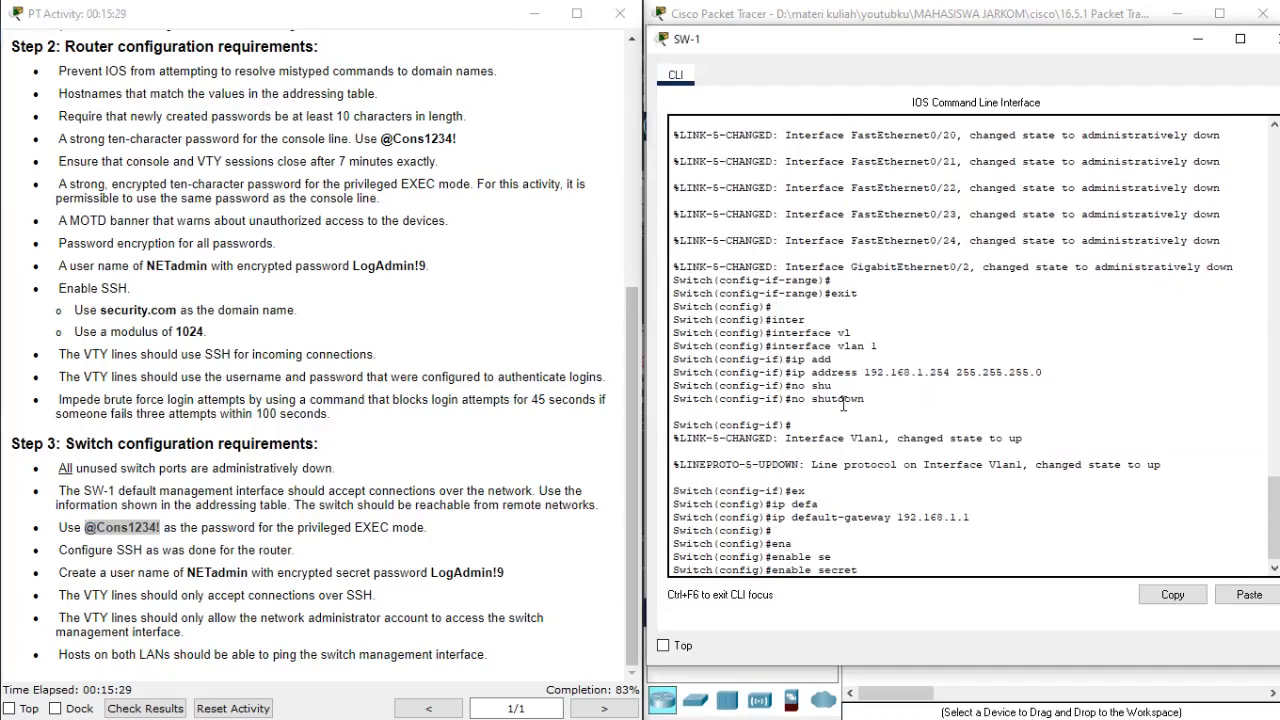
right_click(843, 403)
left_click(866, 435)
key("Return")
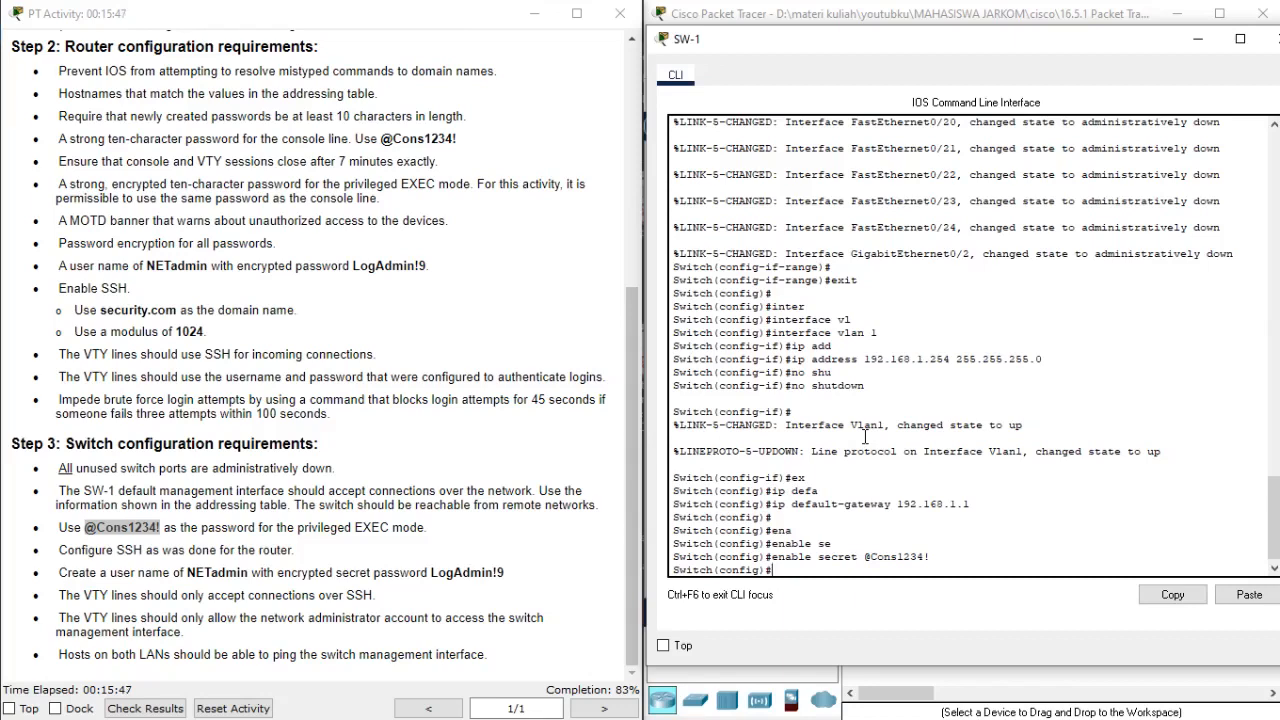
Set the switch's IP domain name to security.com.
type("ip domain-na")
key("Tab")
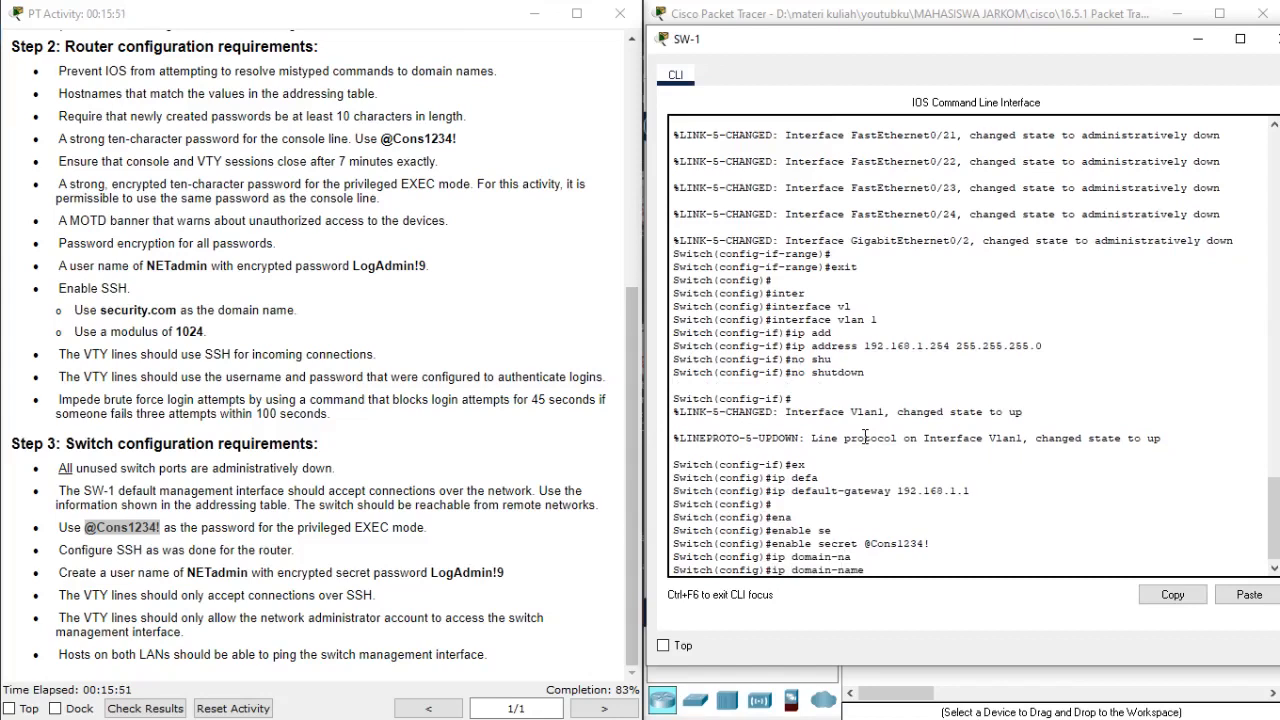
type("security.com")
key("Return")
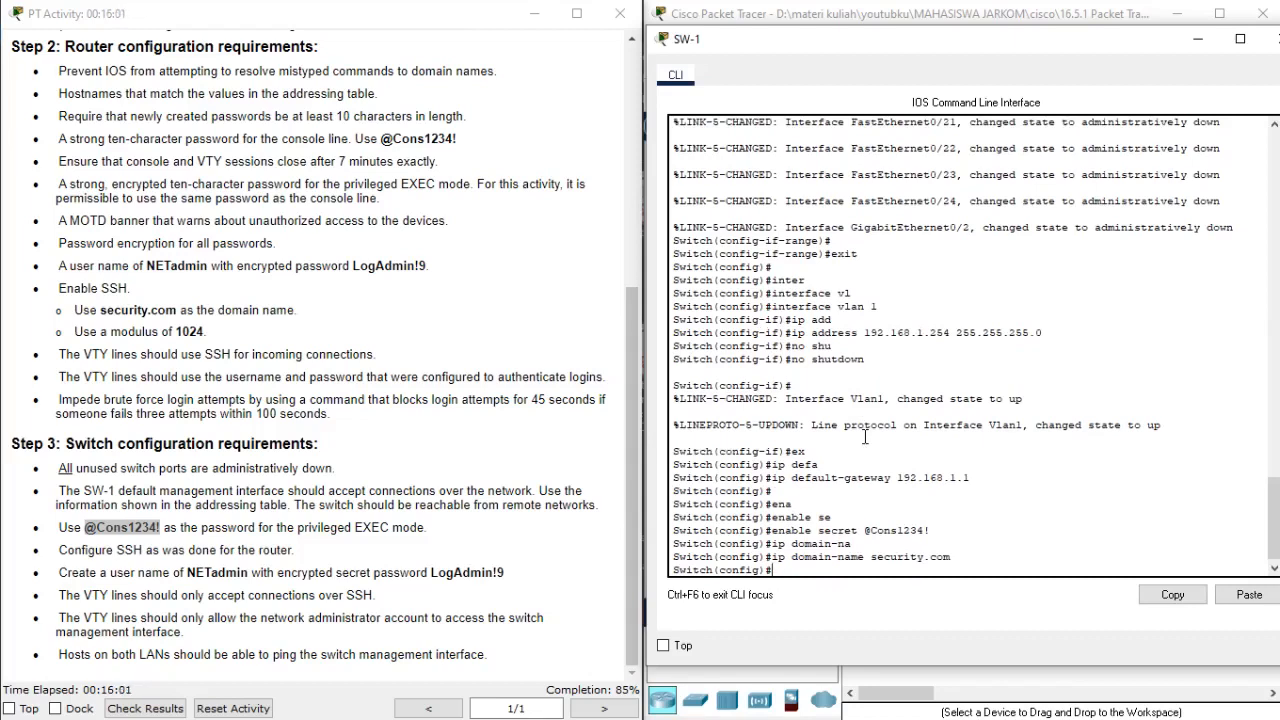
Set the switch's hostname to SW-1.
type("hostna")
key("Tab")
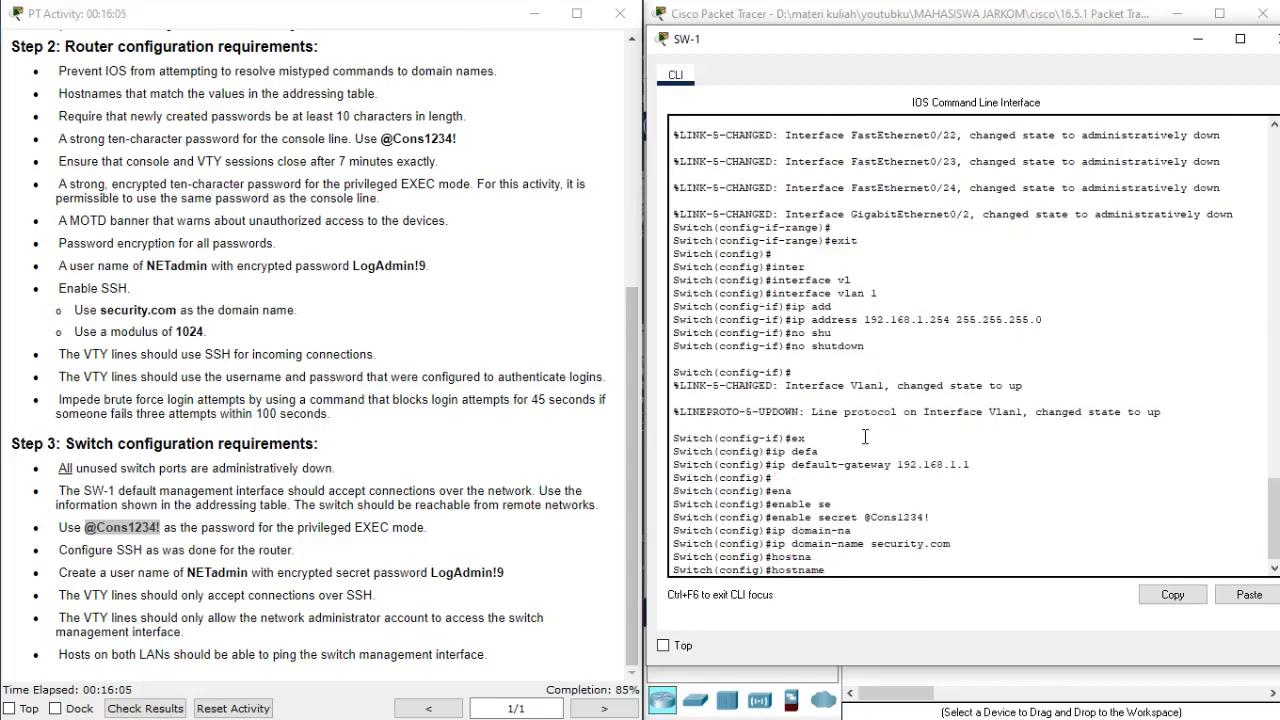
type("SW-1")
key("Return")
key("Return")
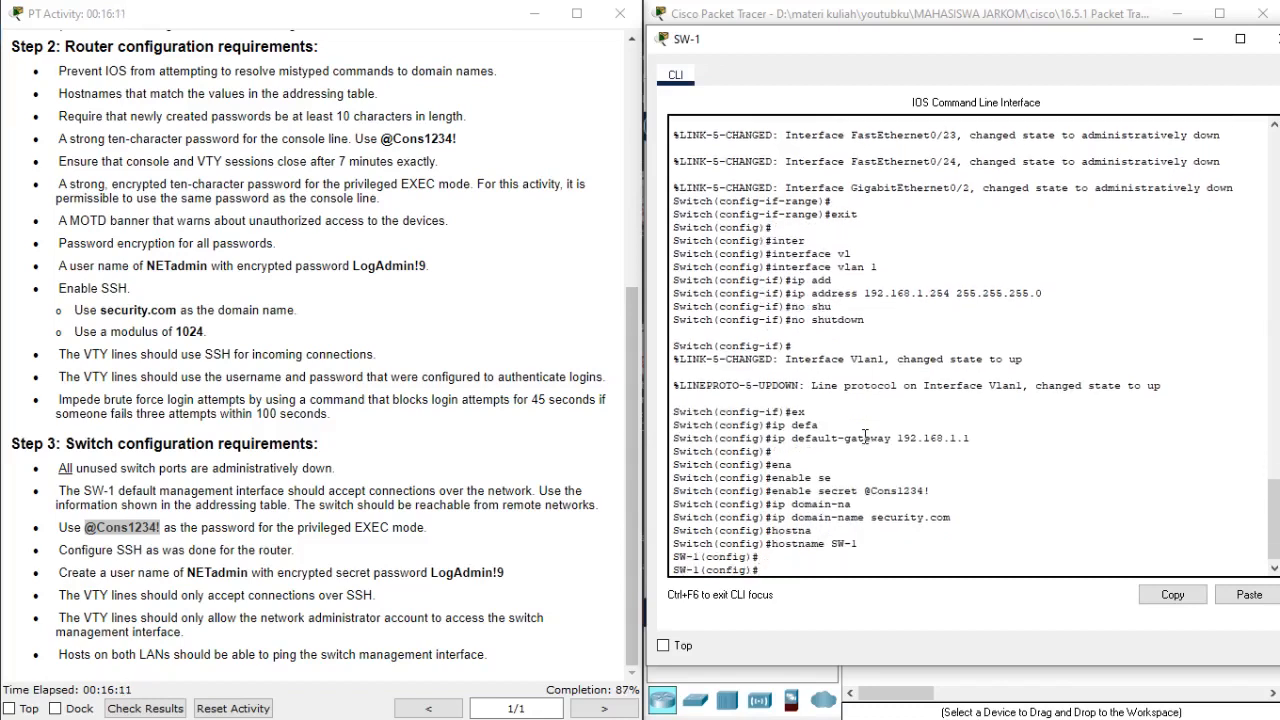
Generate RSA crypto keys on SW-1 with a 1024-bit modulus.
type("cry")
key("Tab")
type("ke")
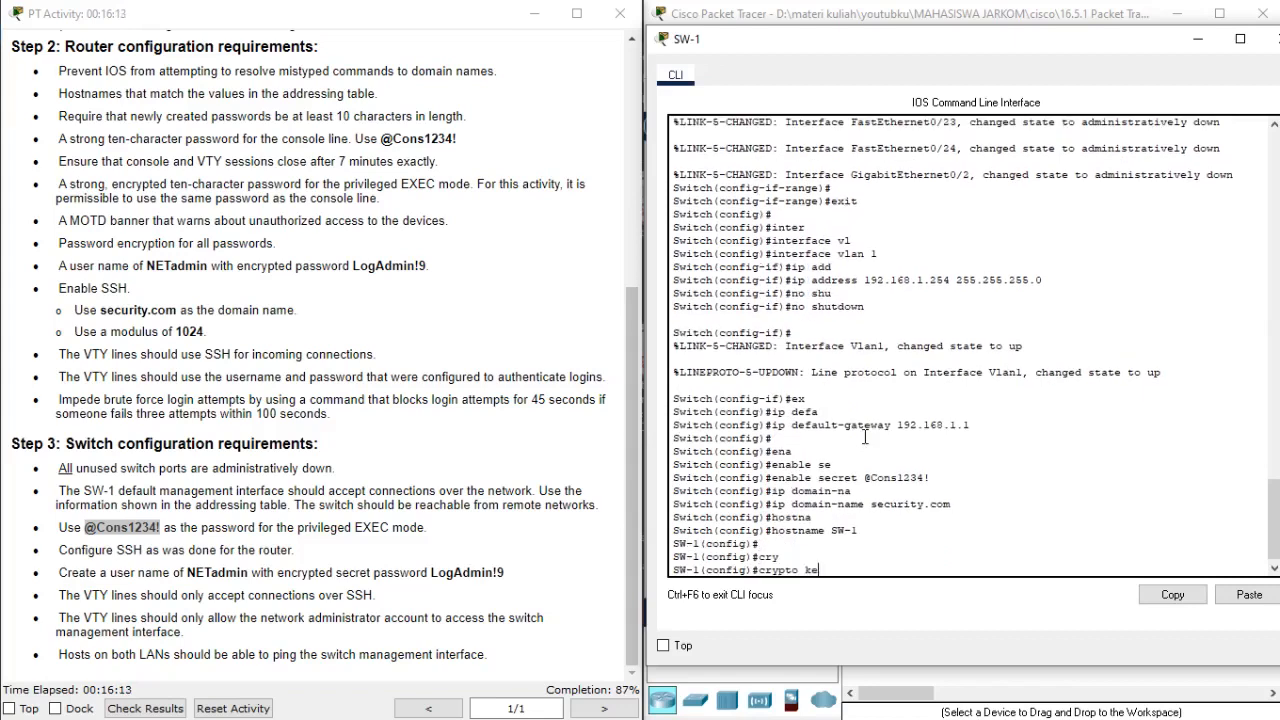
key("Tab")
type("gene")
key("Tab")
type("rs")
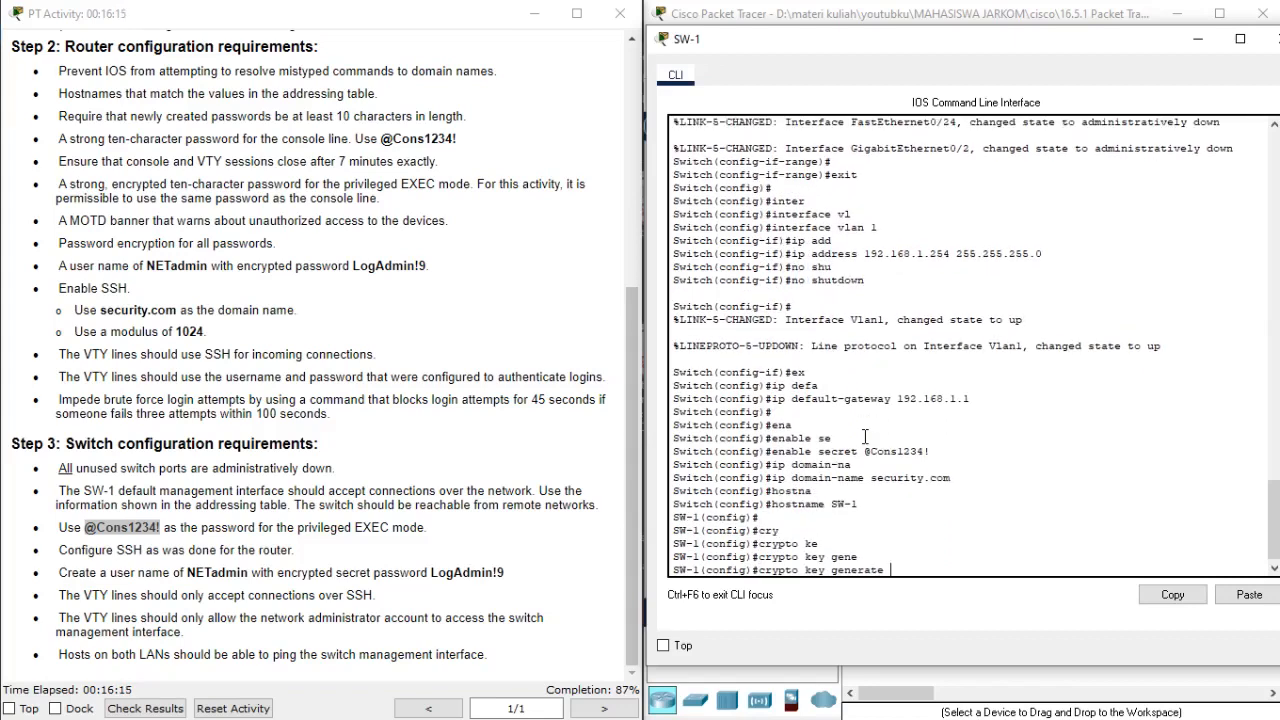
key("Tab")
key("Return")
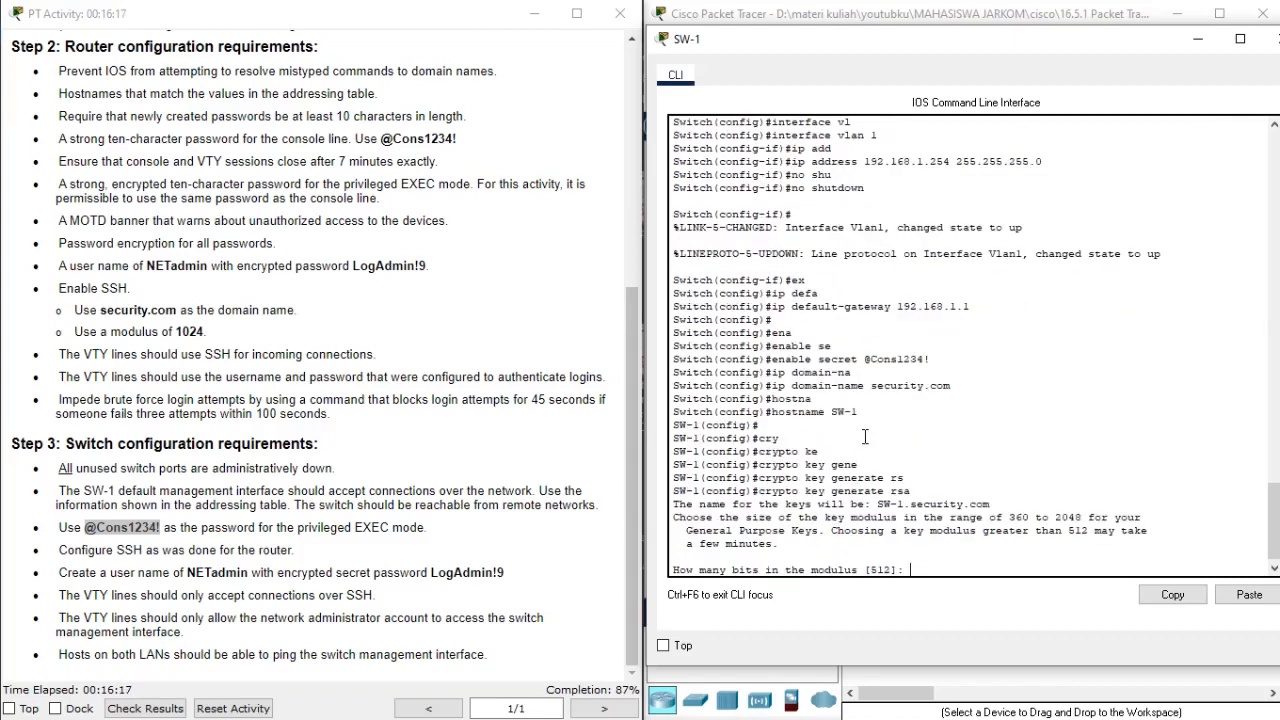
type("1024")
key("Return")
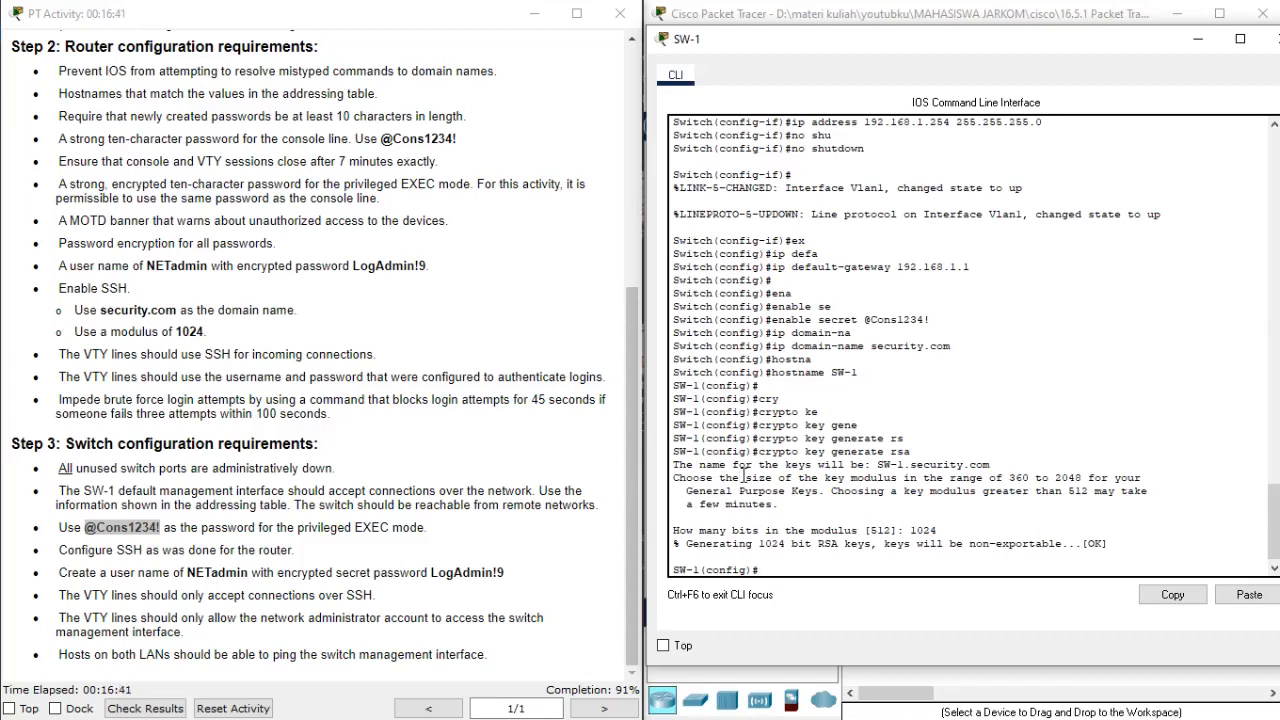
Enter line configuration mode for VTY lines 0 to 15 on SW-1.
type("line ")
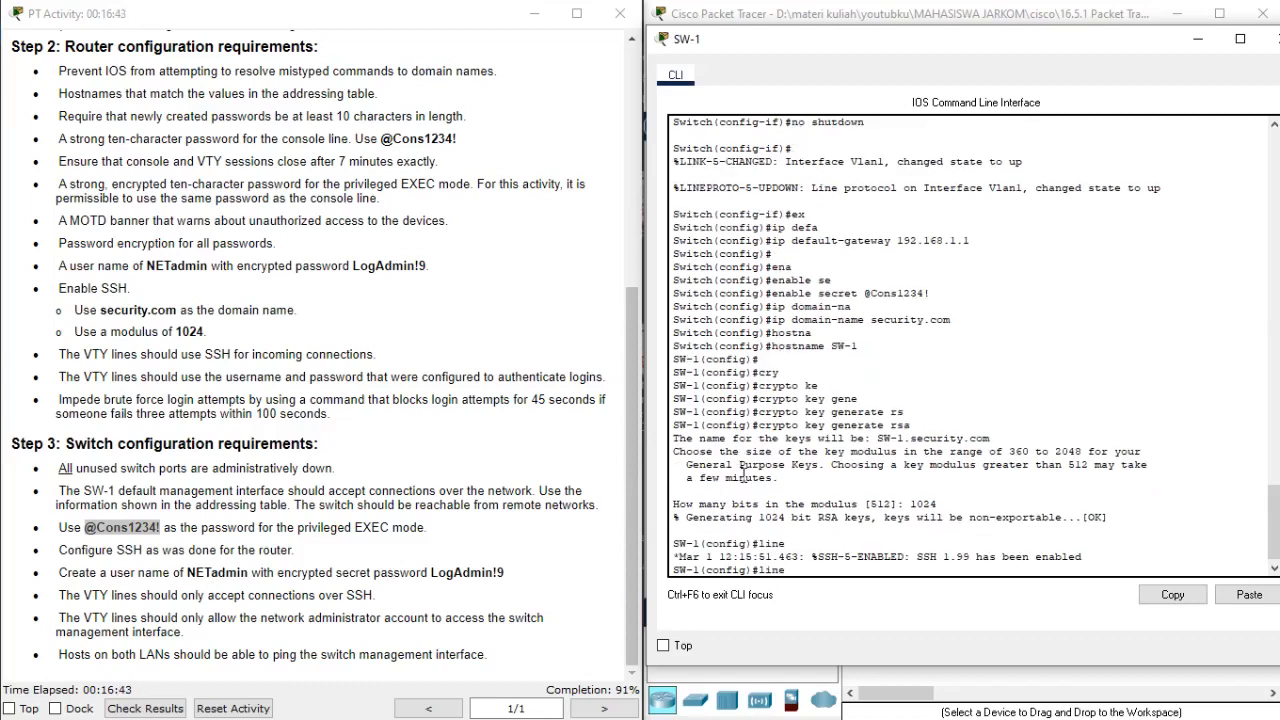
type("cty")
key("Tab")
key("BackSpace")
key("BackSpace")
key("BackSpace")
type("v")
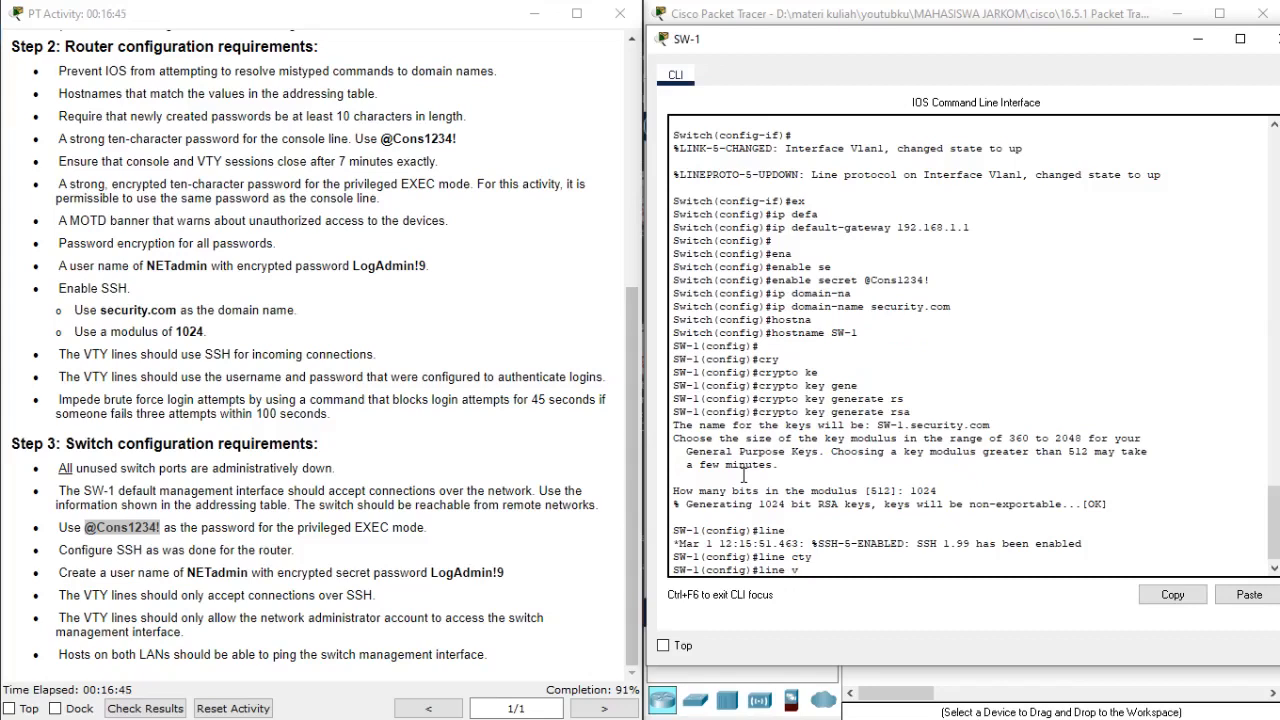
type("t")
key("Tab")
type("0 15")
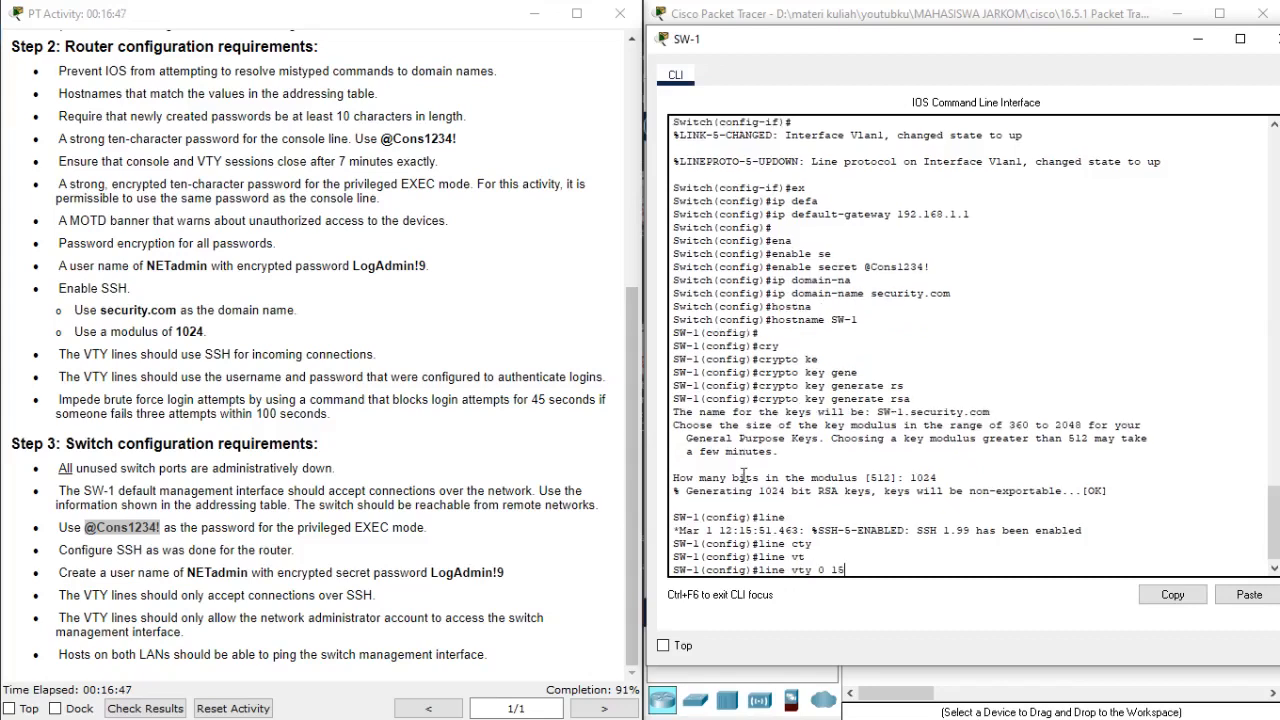
key("Return")
key("Return")
Restrict the VTY lines to incoming SSH connections with transport input ssh.
type("transport")
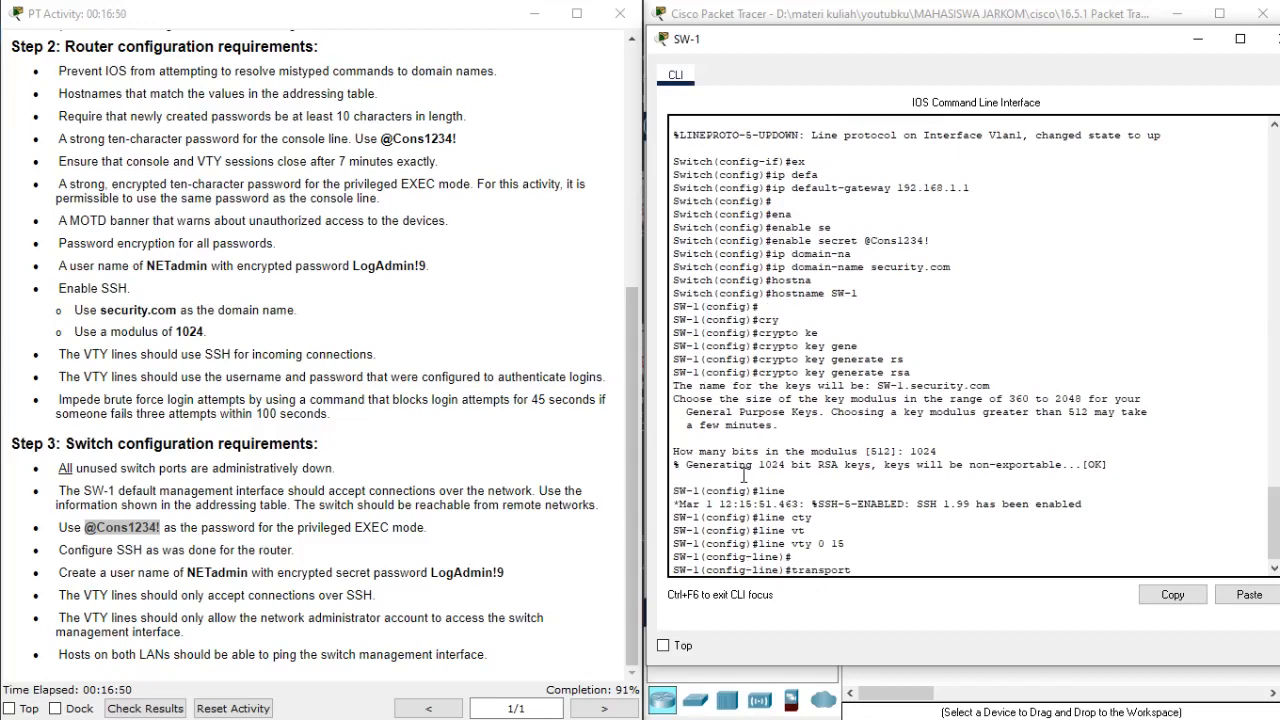
key("Tab")
type("in")
key("Tab")
type("ss")
key("Tab")
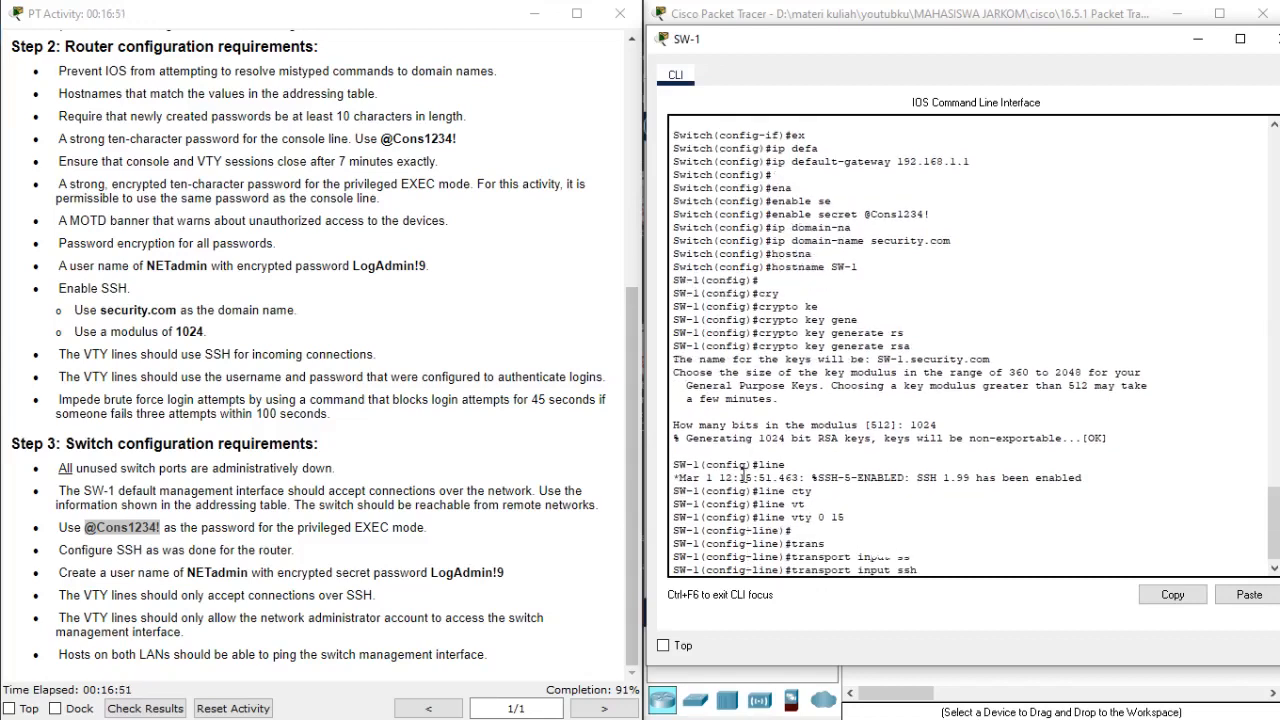
key("Return")
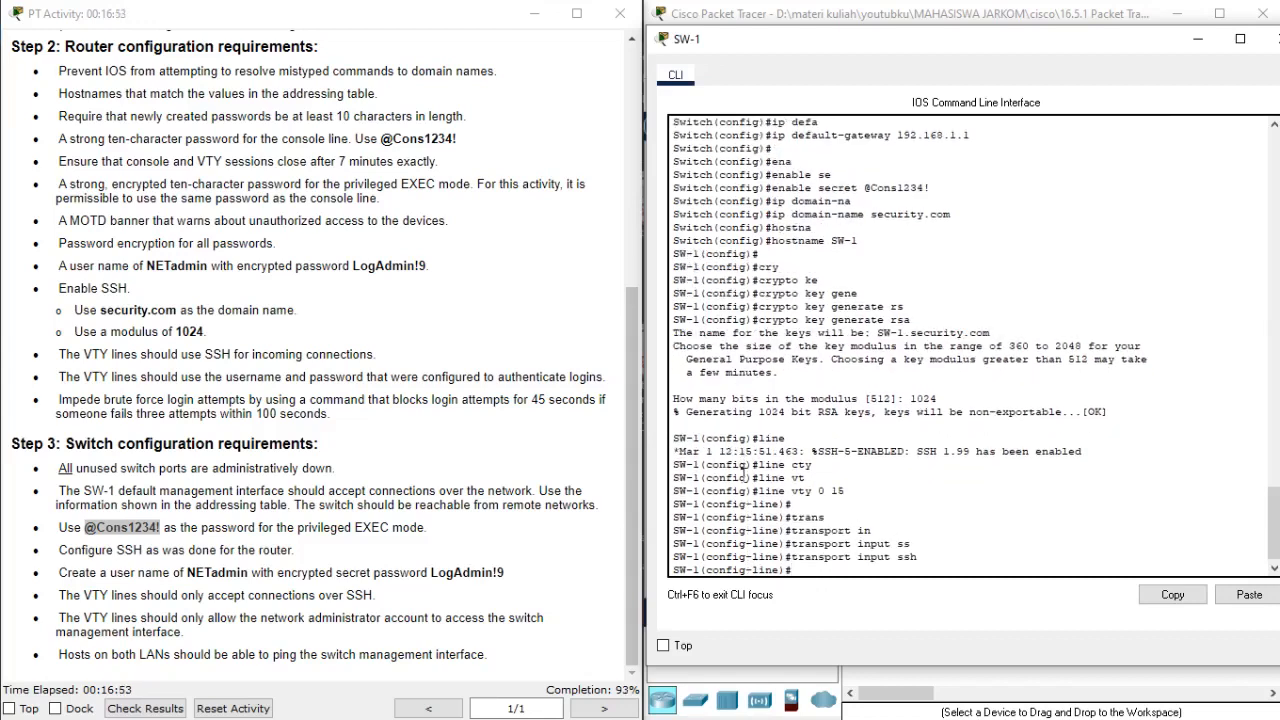
Require local username authentication on the VTY lines with login local and return to global configuration mode.
type("logi")
key("Tab")
type("lo")
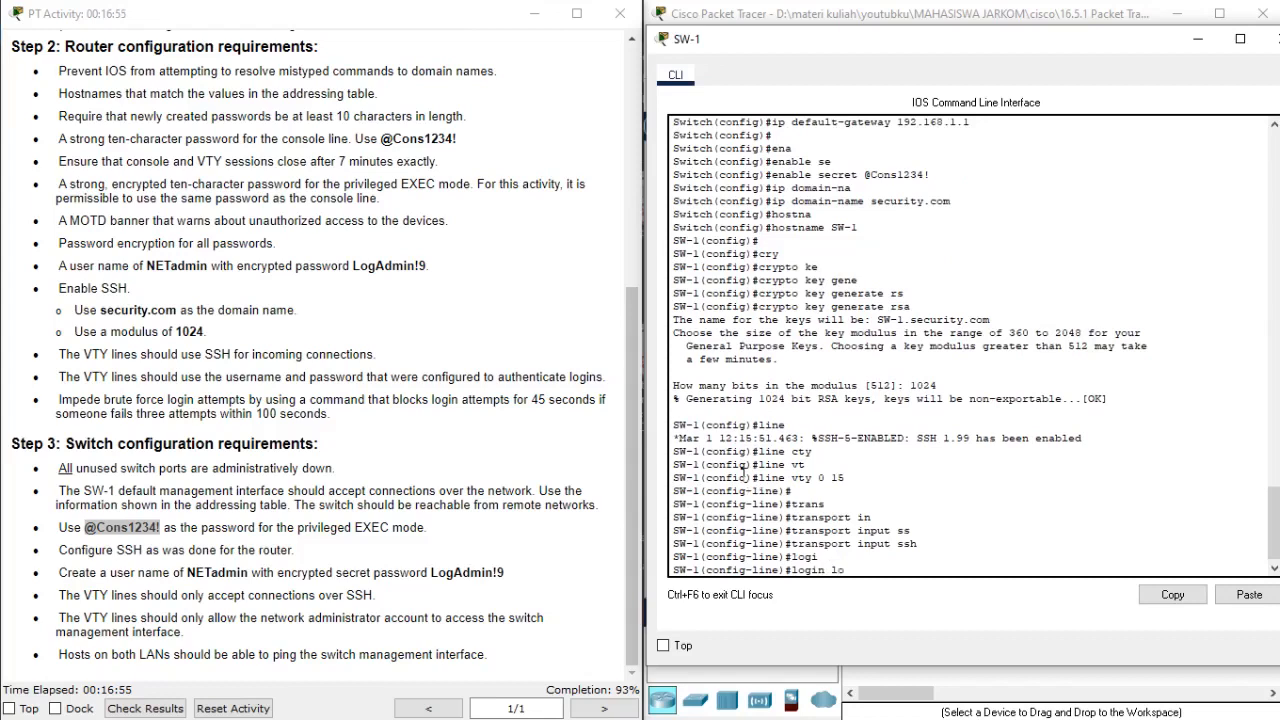
type("ca")
key("Tab")
key("Return")
type("ex")
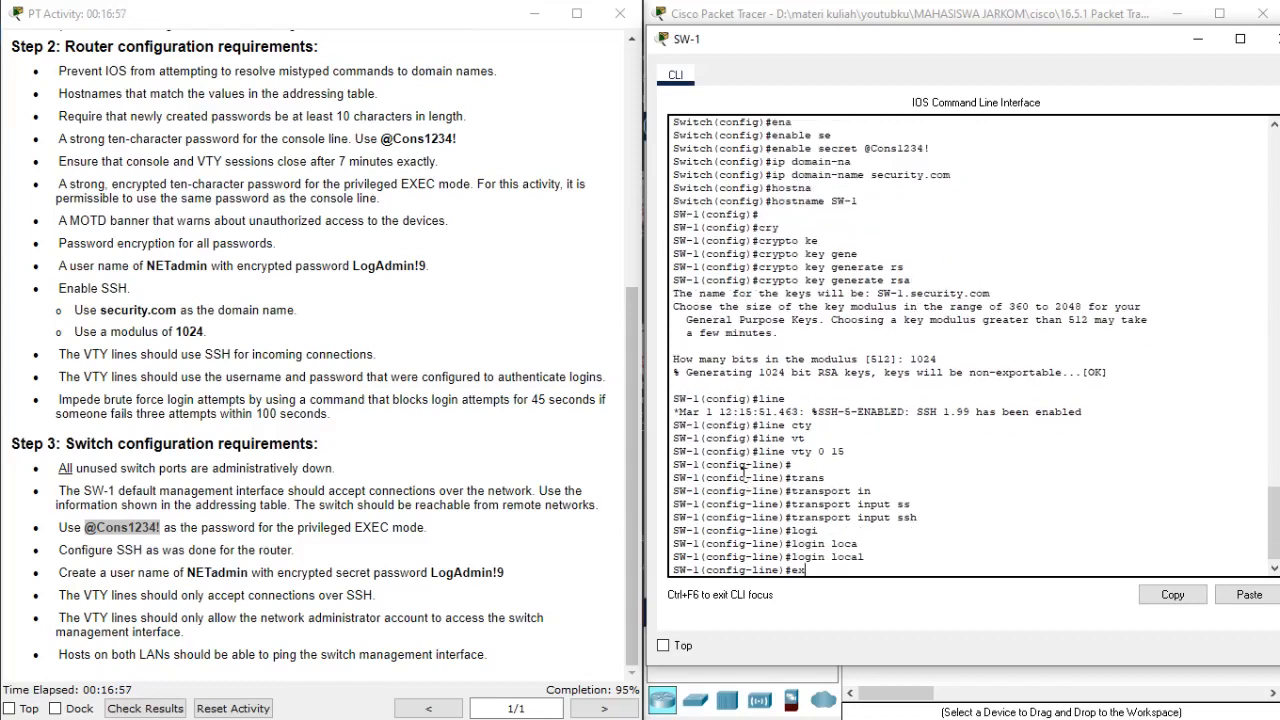
type("it")
key("Return")
key("Return")
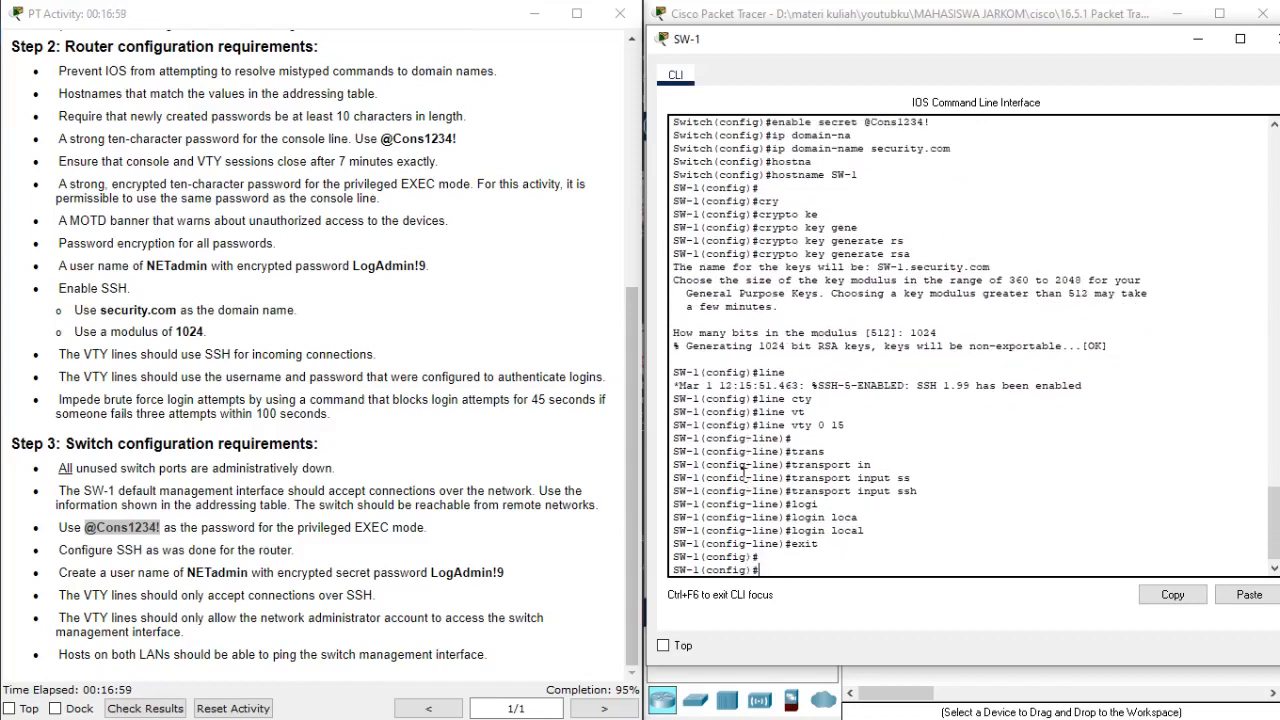
Create the user NETadmin on SW-1 with the encrypted secret password given in the Step 3 requirements.
left_click(470, 566)
left_click_drag(66, 586, 240, 569)
left_click(418, 581)
left_click(818, 504)
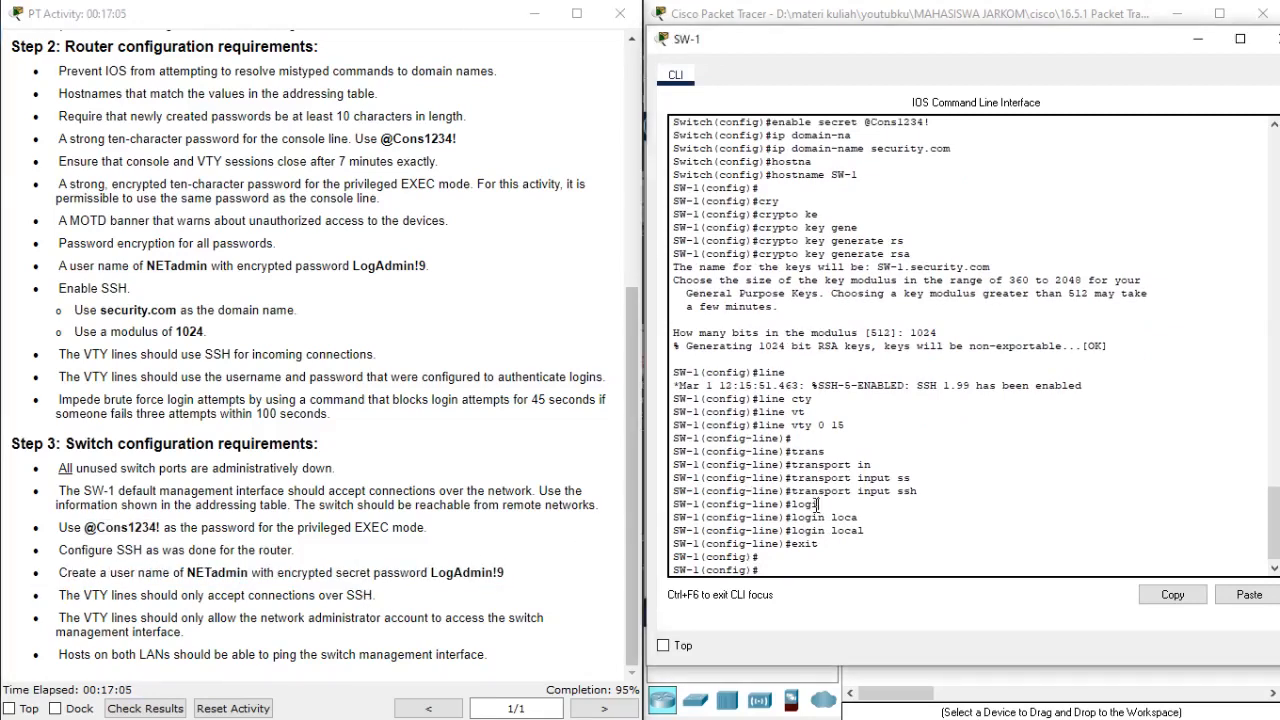
type("use")
key("Tab")
type("N")
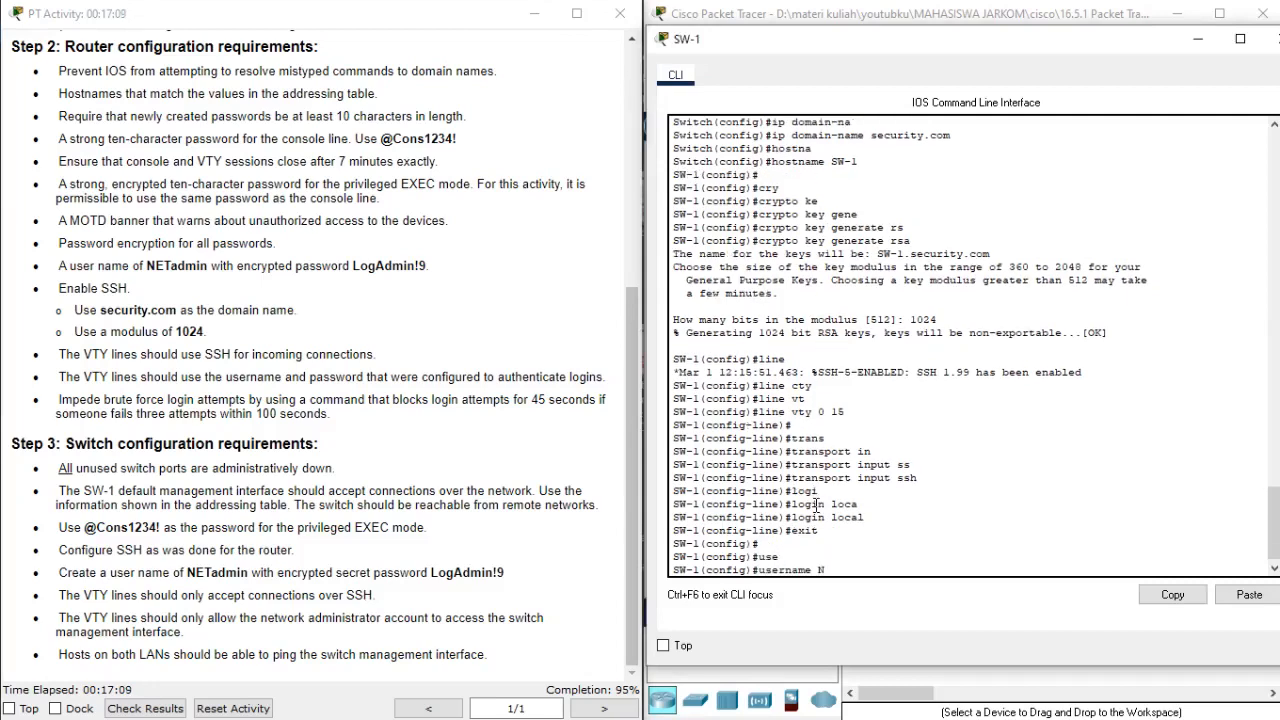
type("ETadmin se")
key("Tab")
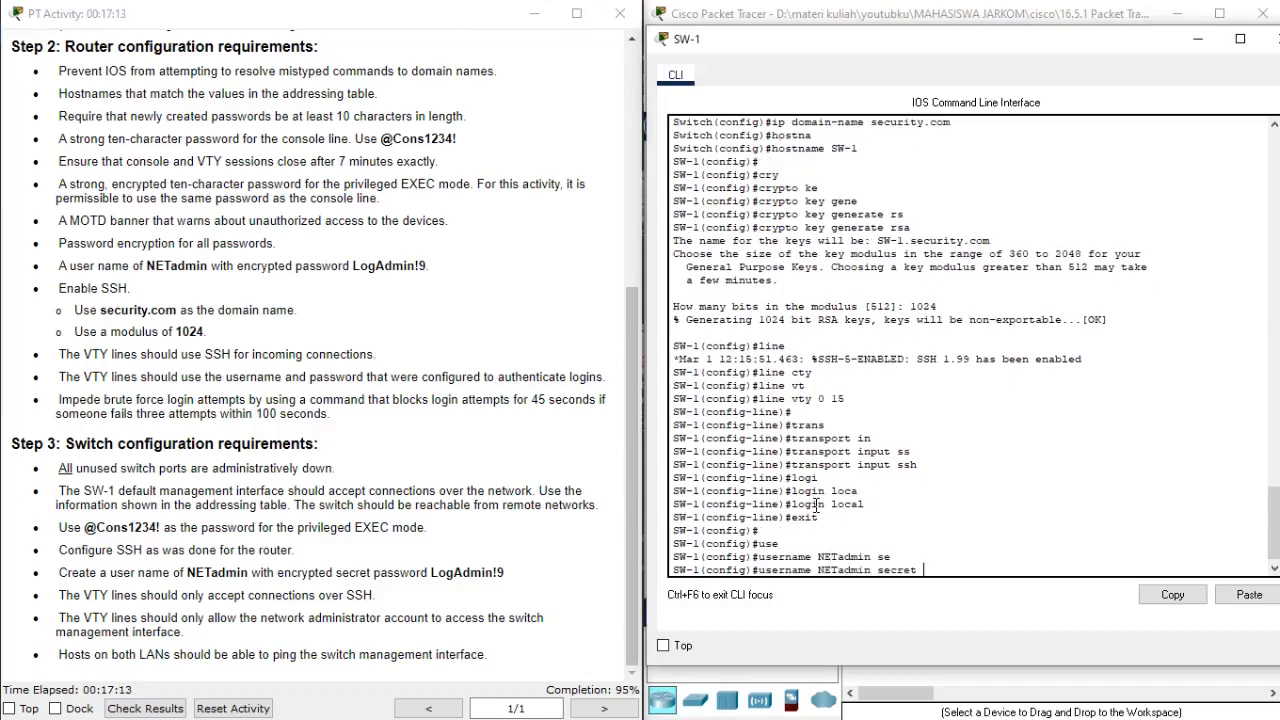
type("LogAdmin!9")
key("Return")
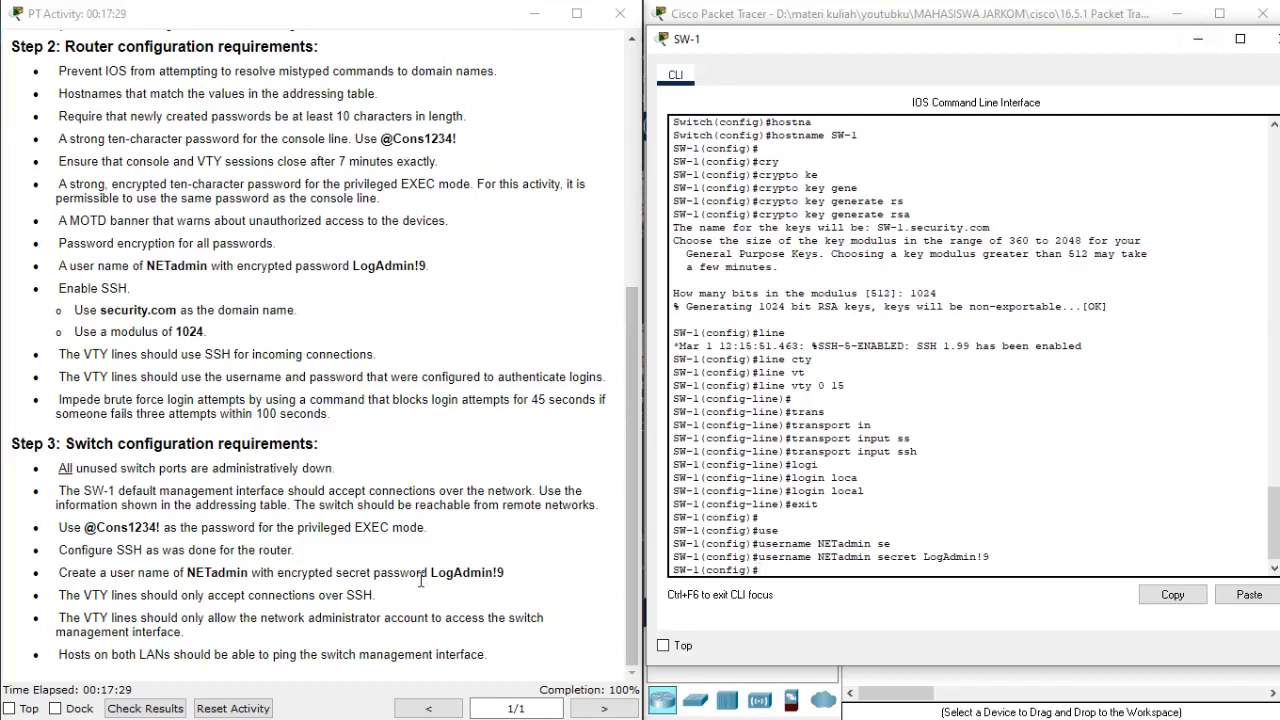
Return to the activity's addressing table, close the SW-1 window and open the PC's IP Configuration to check its addressing.
left_click(310, 594)
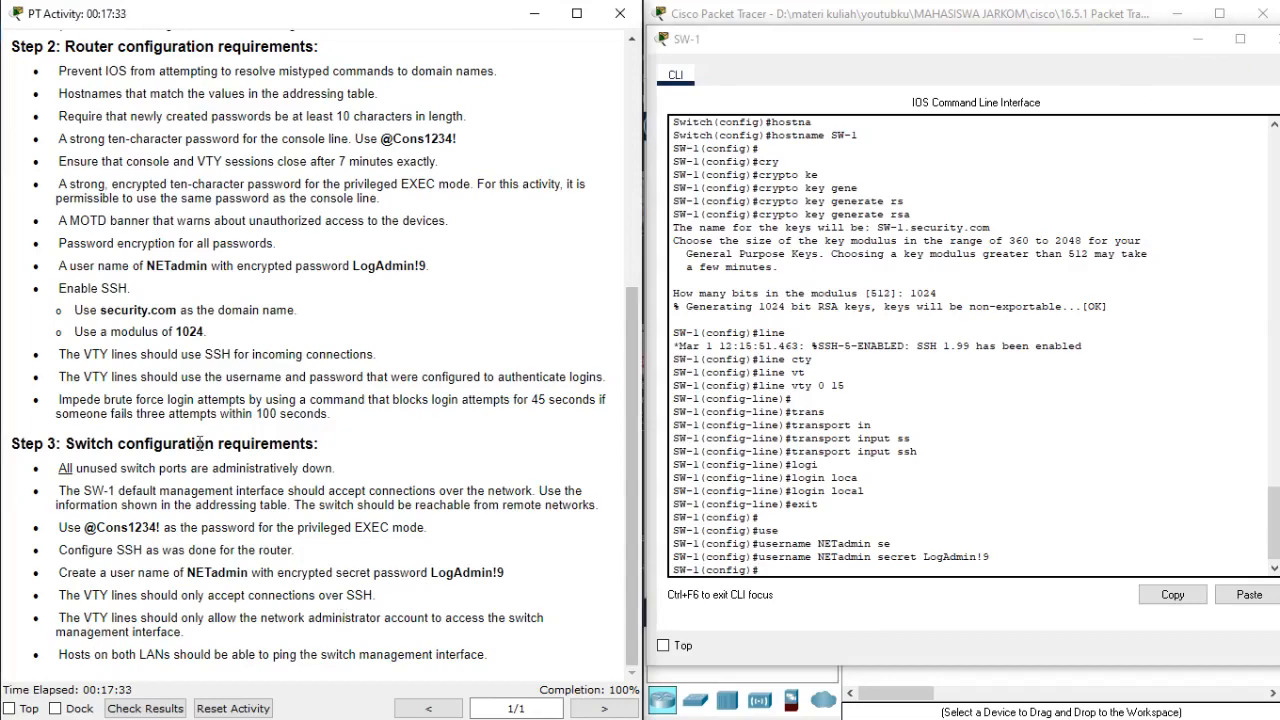
scroll(290, 300, "up", 5)
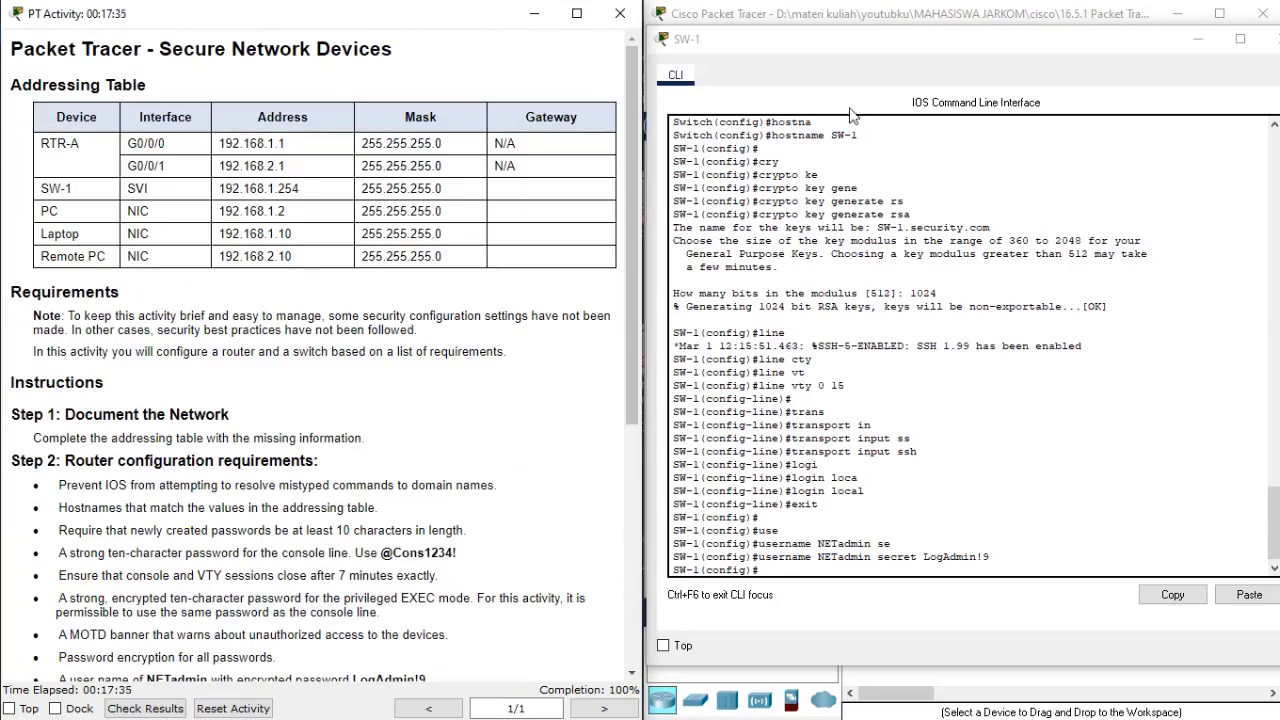
left_click(1272, 38)
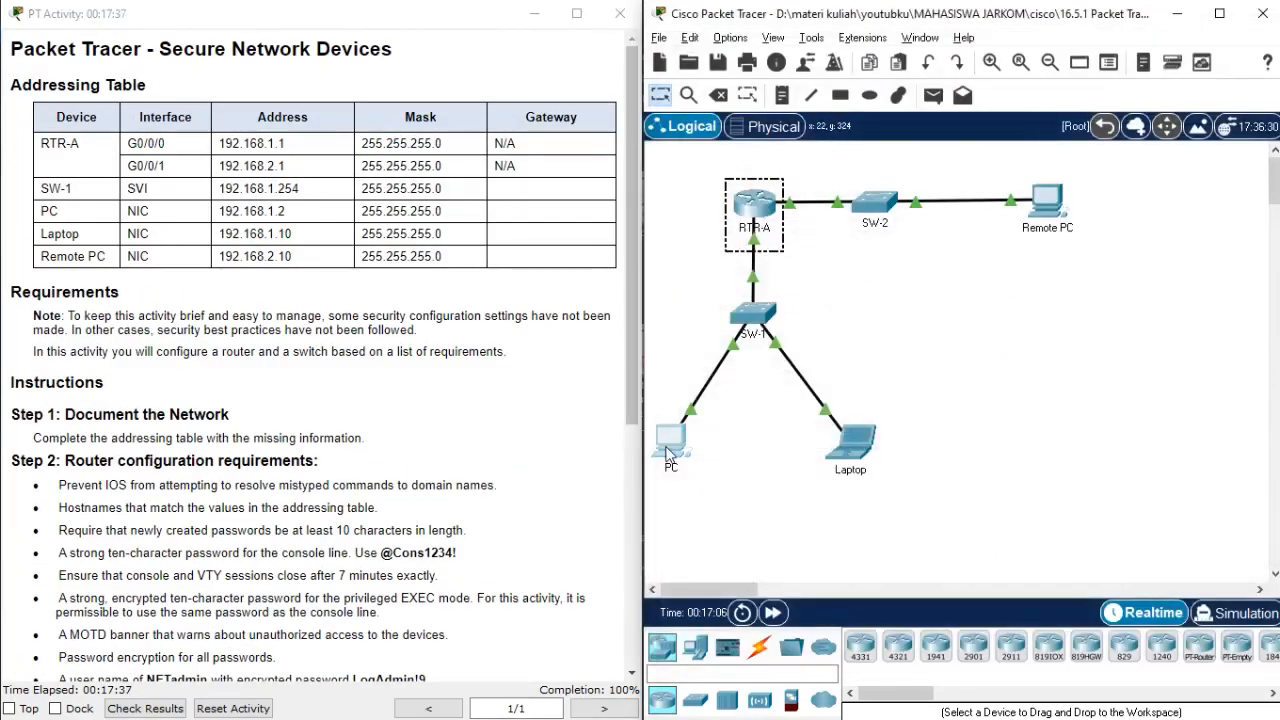
left_click(672, 442)
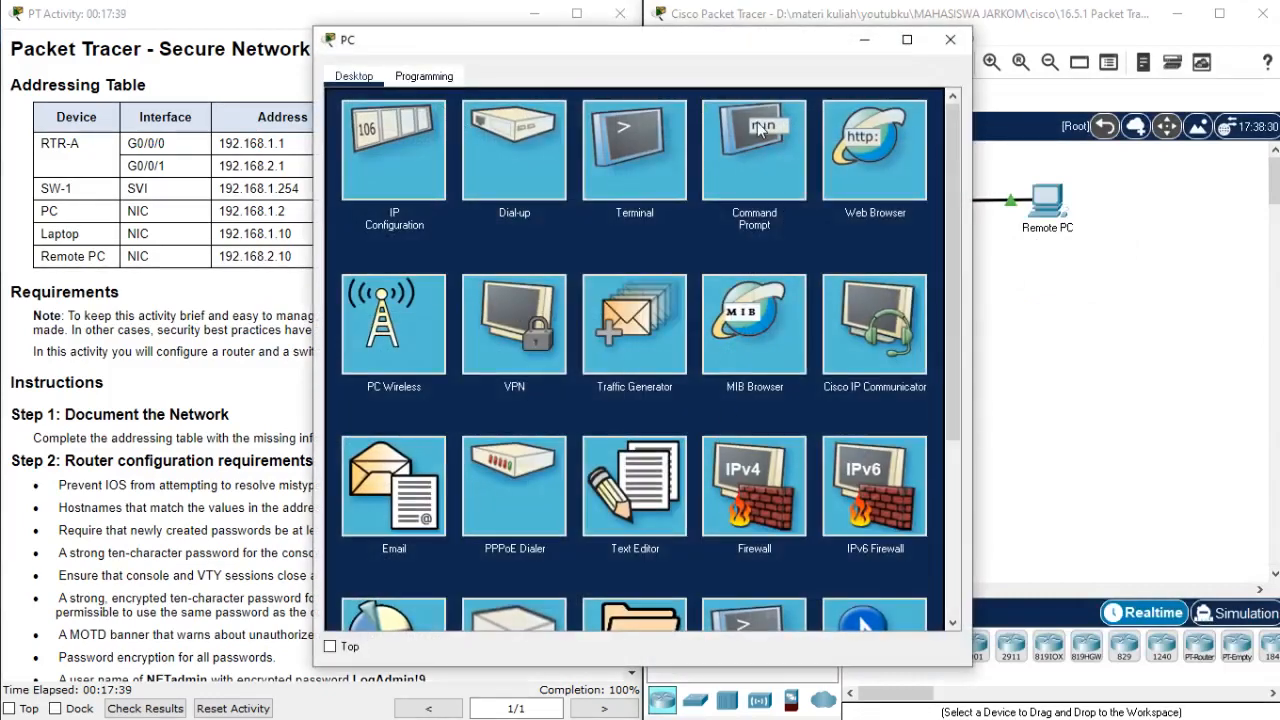
left_click(405, 135)
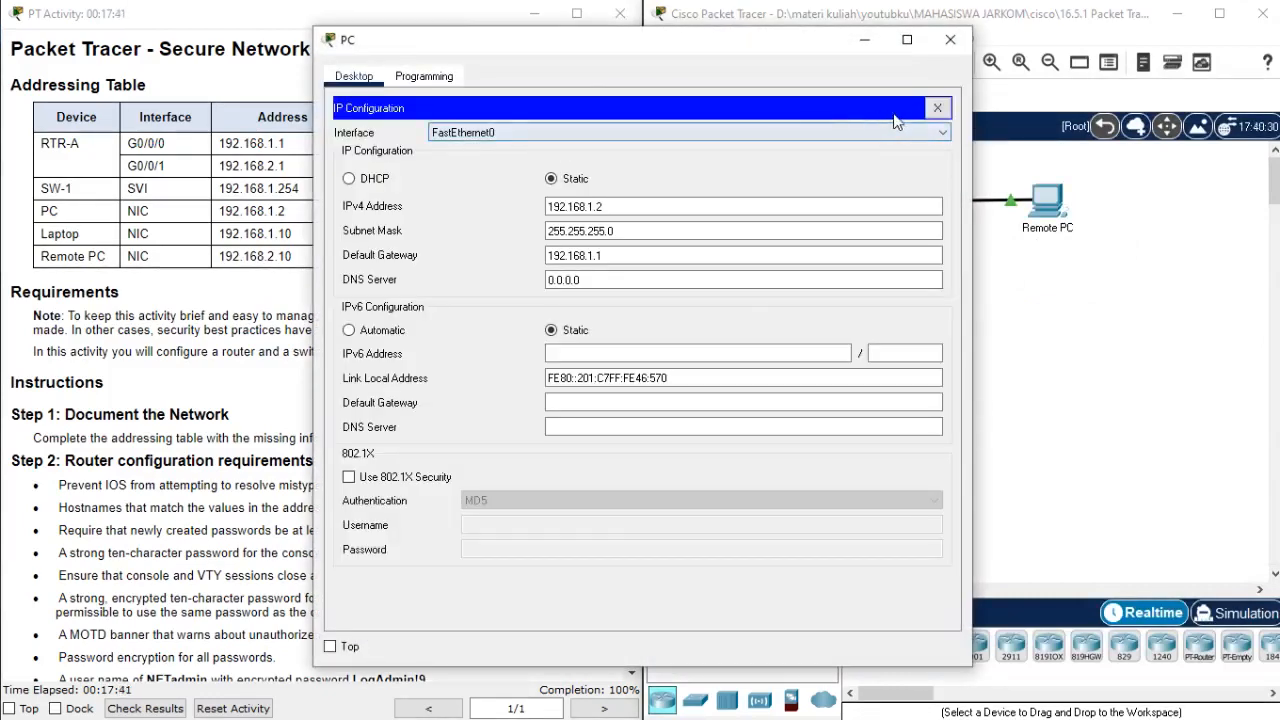
Replace the PC's IP Configuration with its Command Prompt and ping the SW-1 management address 192.168.1.254.
left_click(938, 107)
left_click(737, 127)
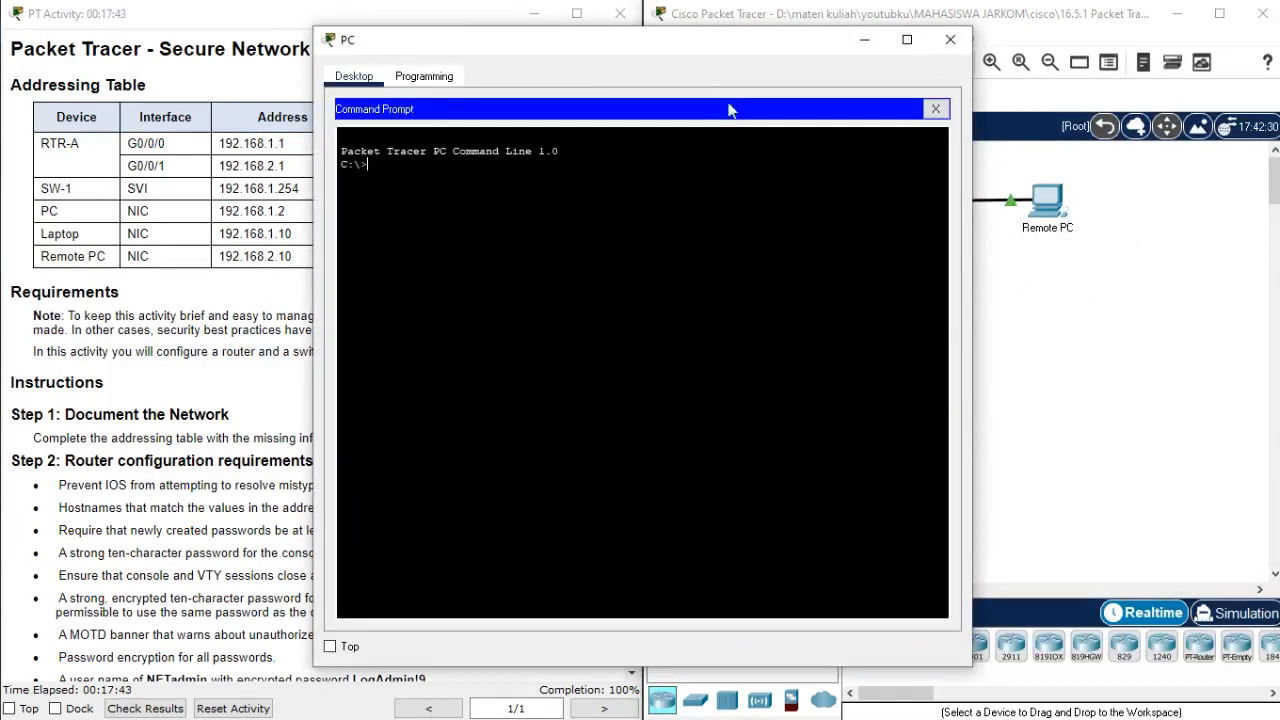
left_click_drag(640, 45, 950, 37)
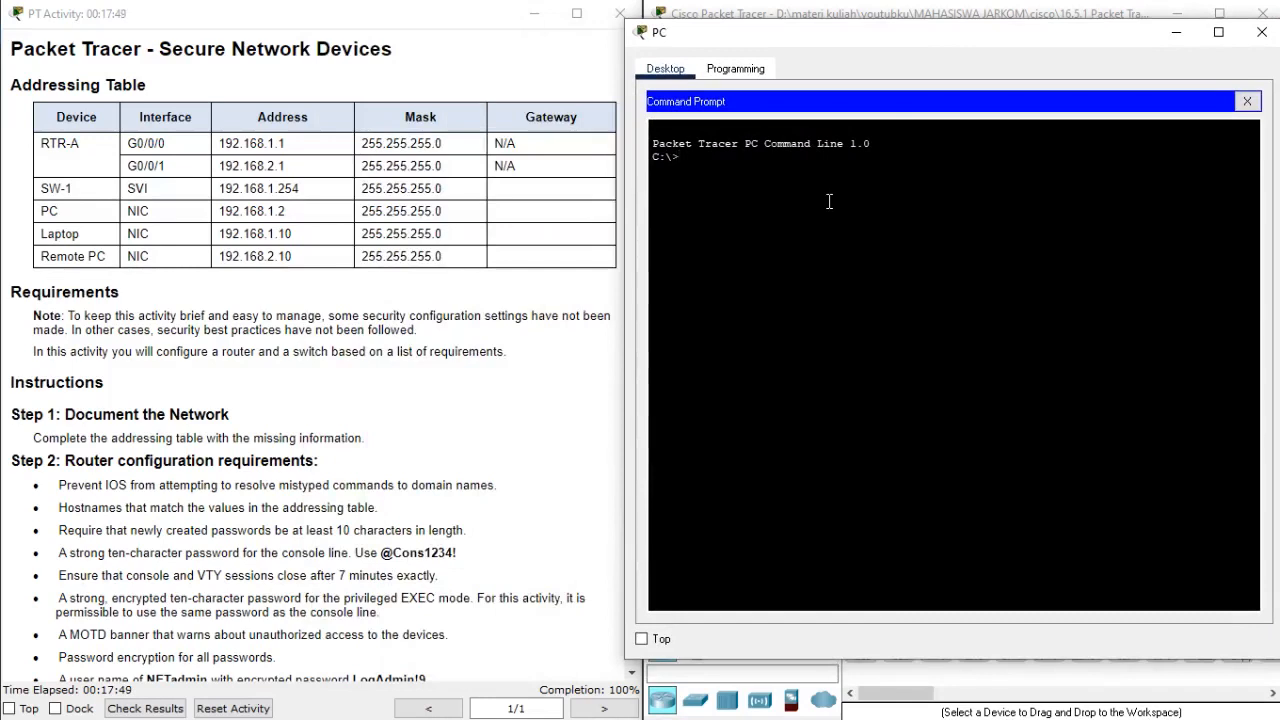
type("ping 1992.168")
key("BackSpace")
key("BackSpace")
type("192.168.1.254")
key("Return")
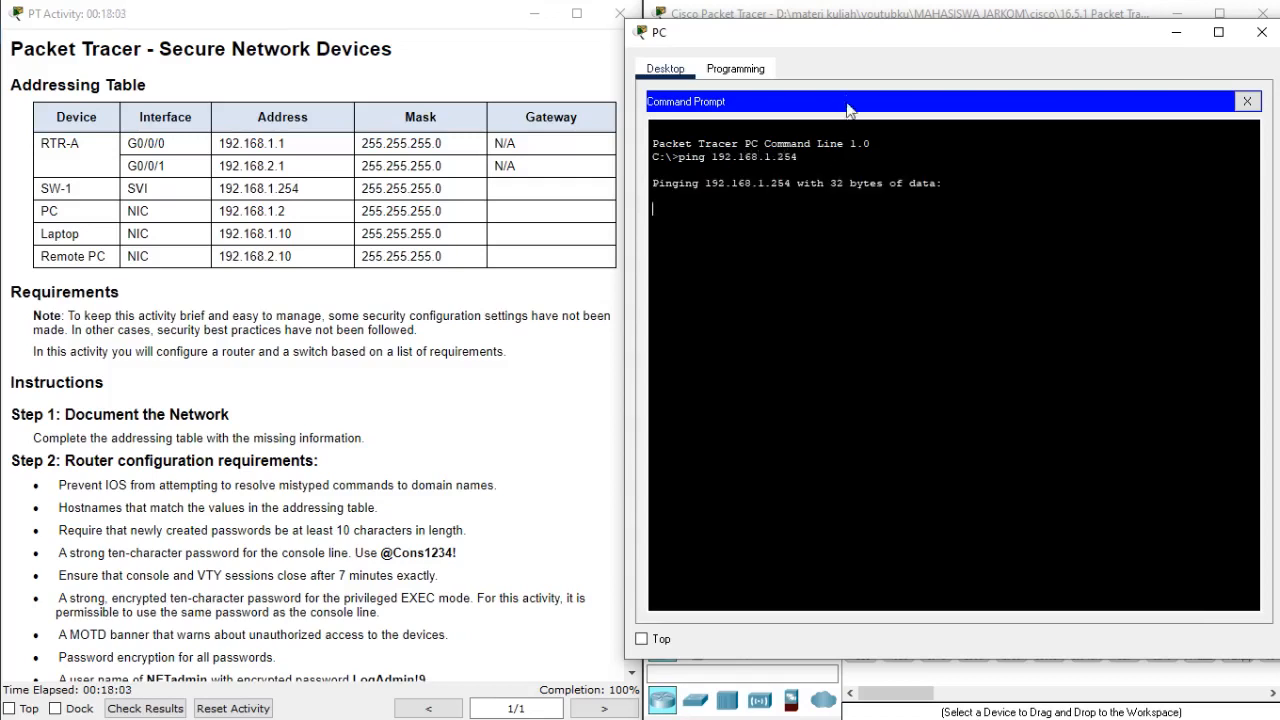
left_click_drag(836, 36, 241, 36)
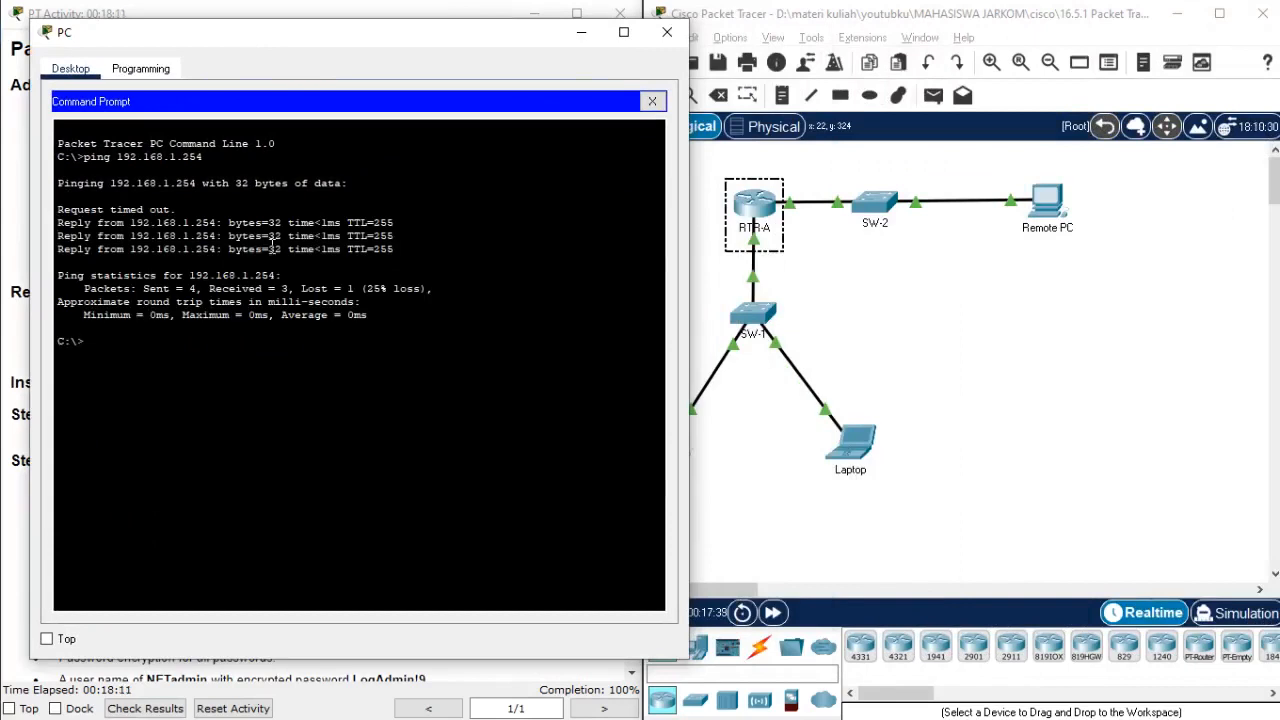
Display the usage help for the ssh command in the PC's Command Prompt.
type("ssh /?")
key("Return")
key("Return")
Start an SSH connection from the PC to RTR-A at 192.168.1.1 with the user name NETadmin.
type("ssh")
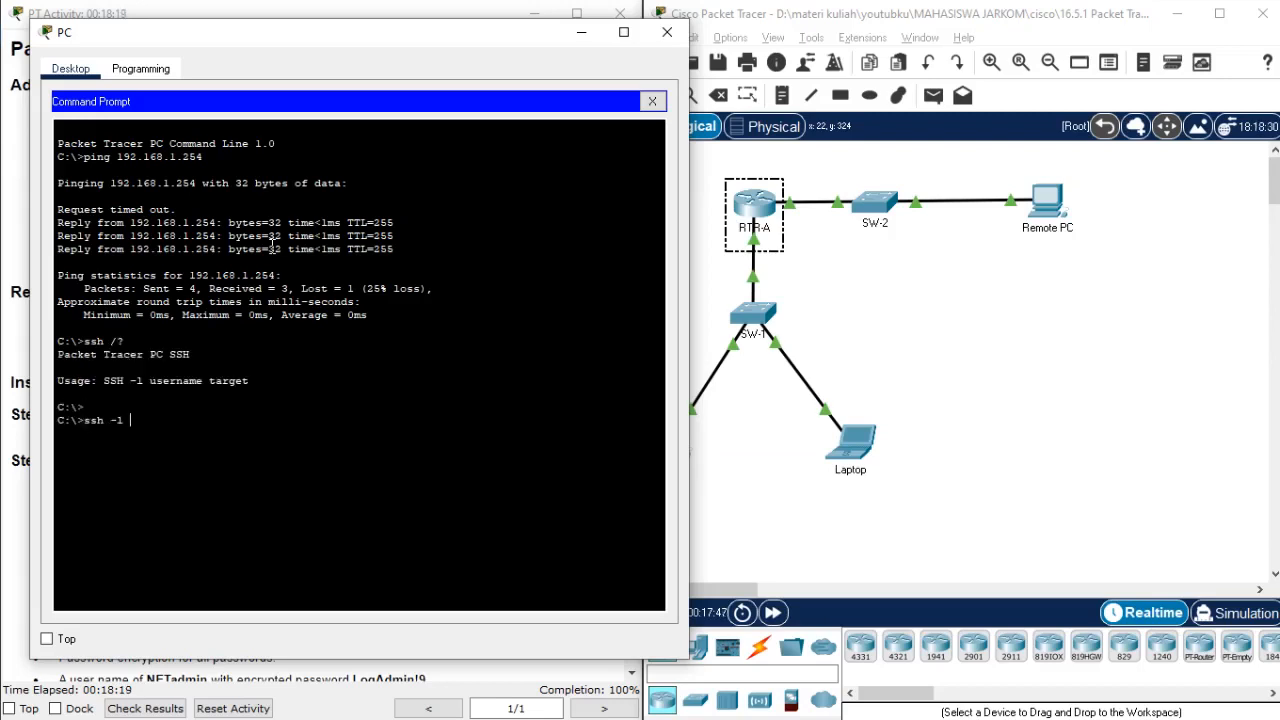
left_click_drag(223, 40, 770, 47)
scroll(388, 312, "down", 7)
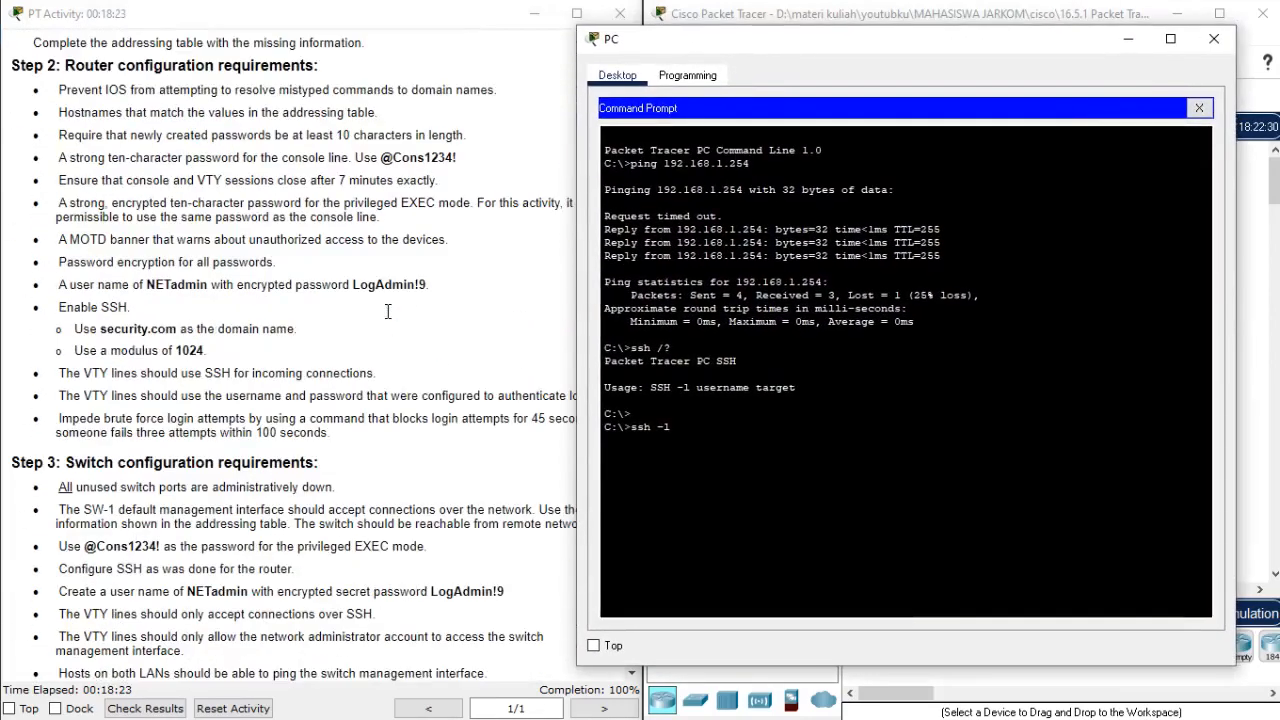
scroll(388, 312, "up", 3)
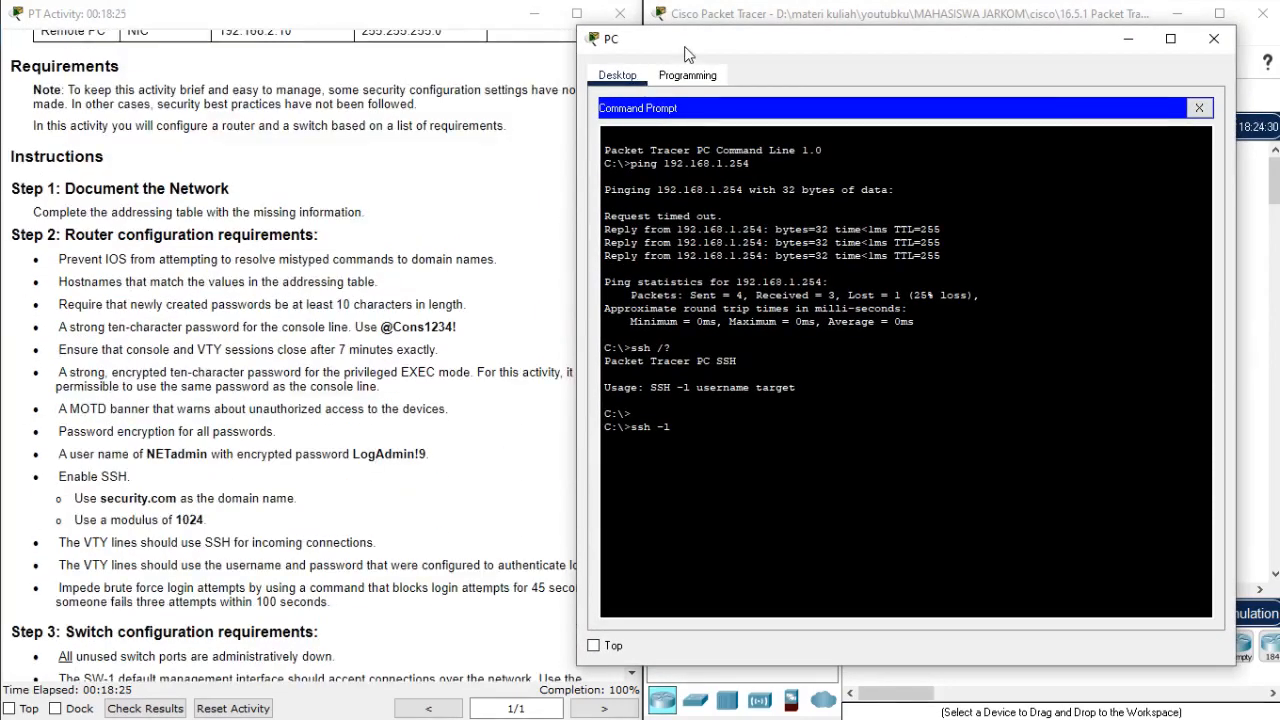
mouse_move(688, 54)
left_mouse_down()
mouse_move(85, 65)
mouse_move(257, 108)
mouse_move(667, 49)
left_mouse_up()
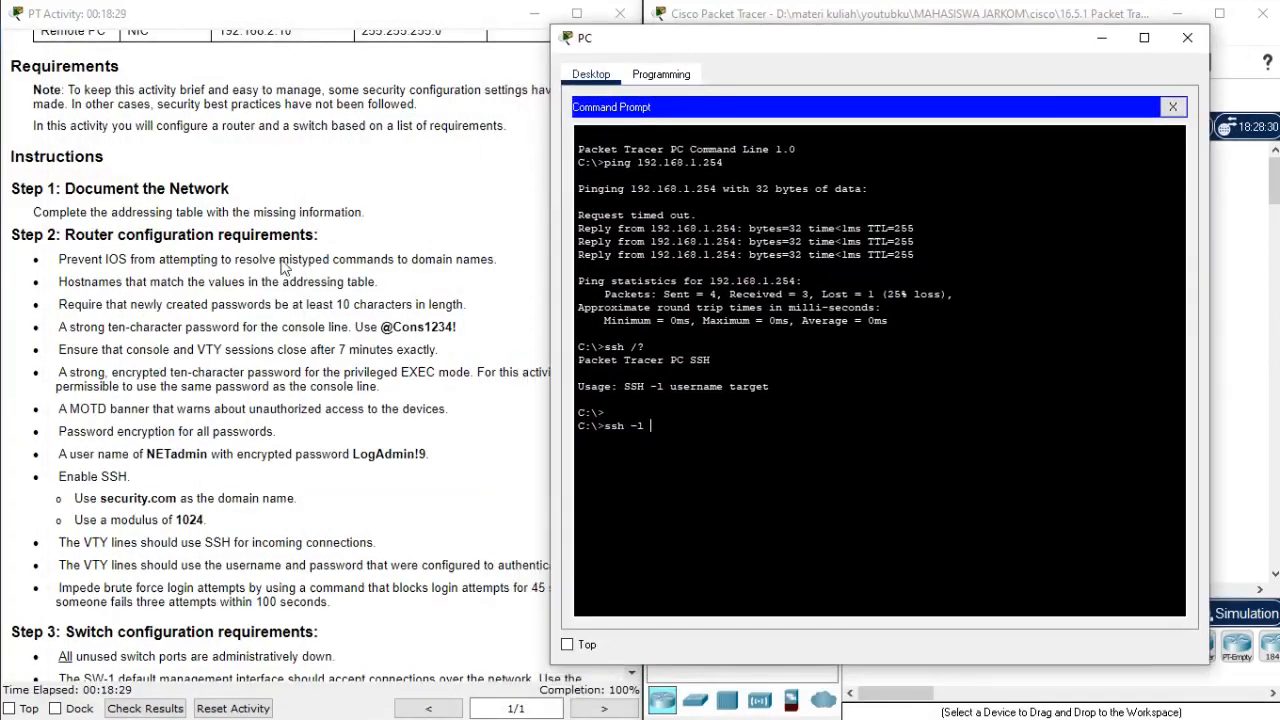
scroll(133, 390, "down", 3)
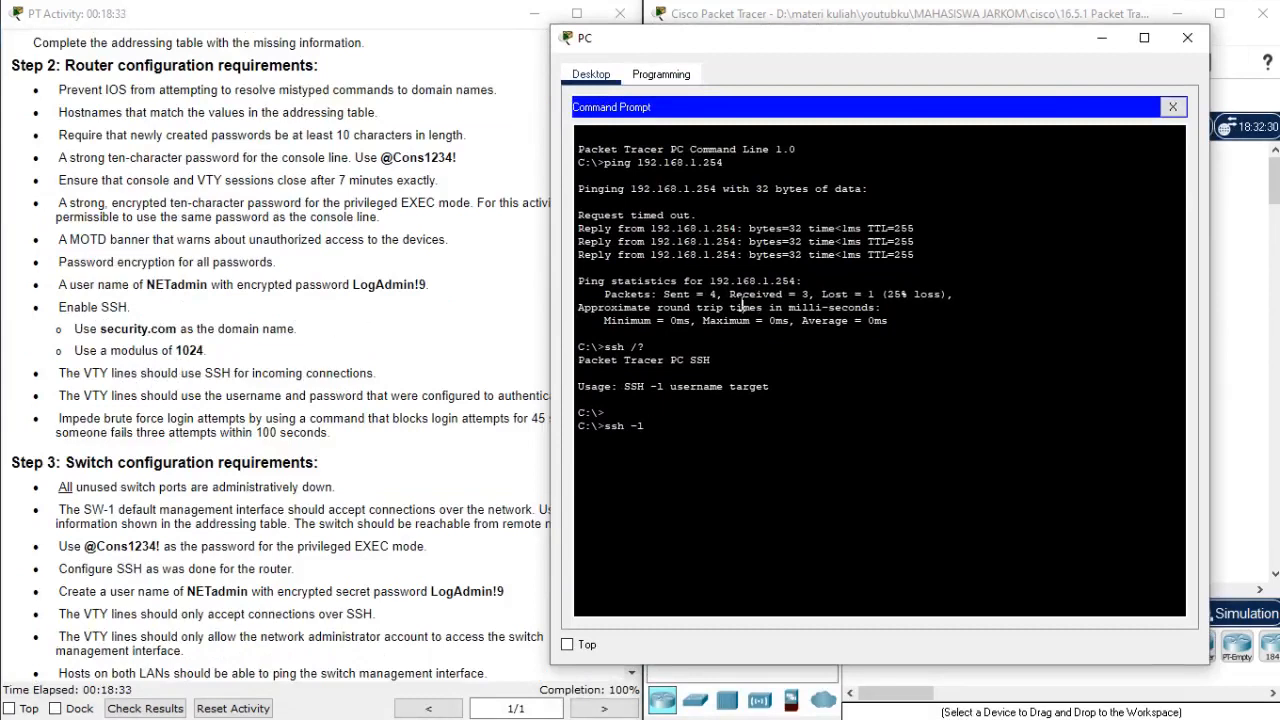
type("NETadmin 192.168.1.1")
key("Return")
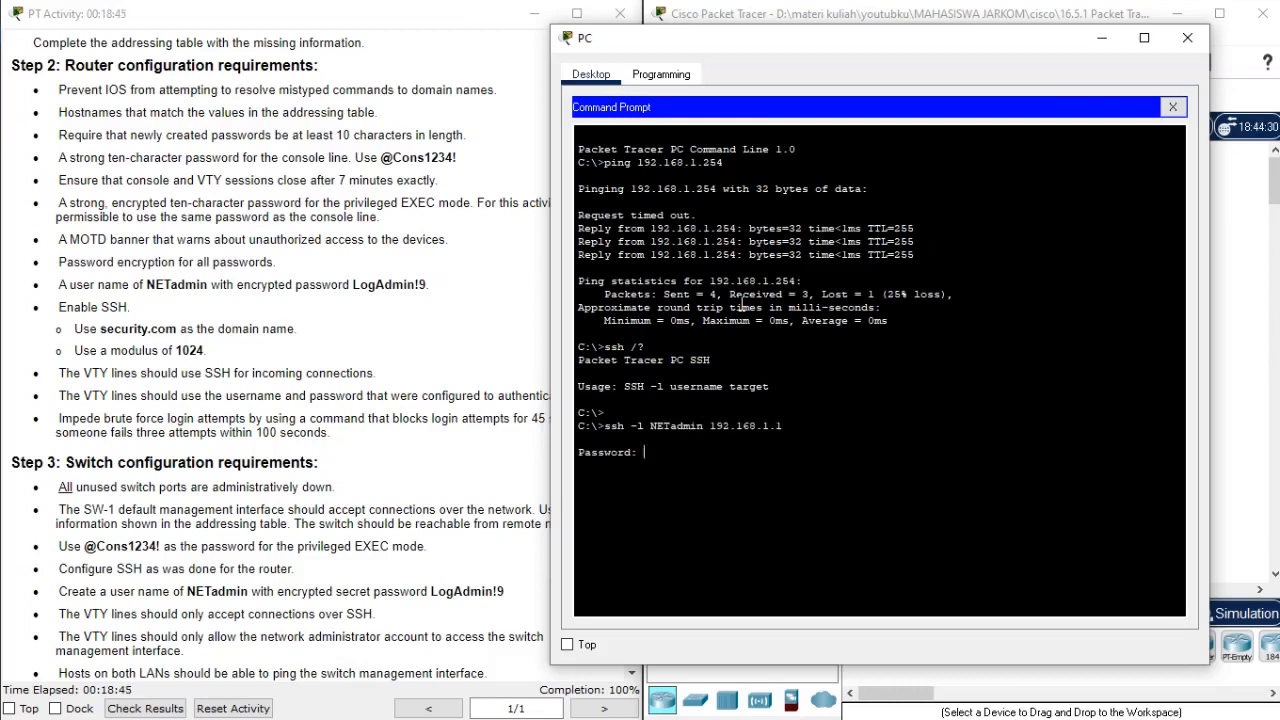
Log in to RTR-A over SSH with the NETadmin account password given in the Step 2 requirements.
key("Return")
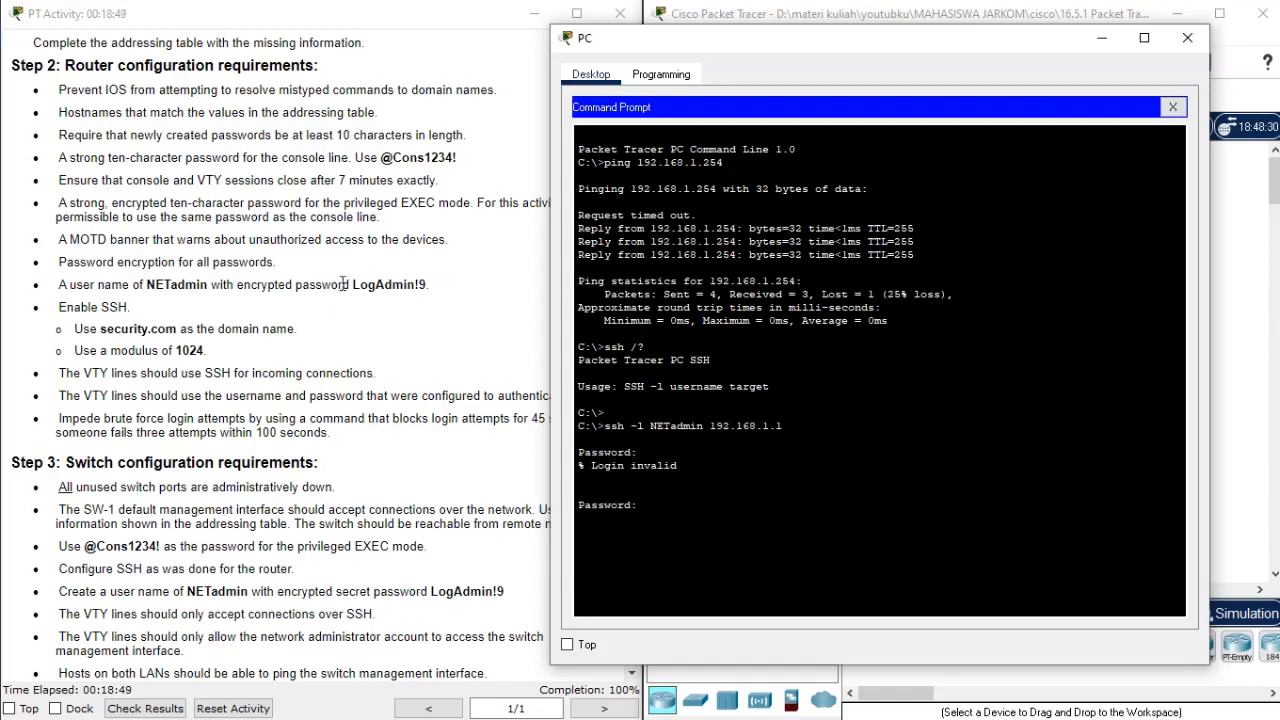
left_click_drag(352, 286, 428, 280)
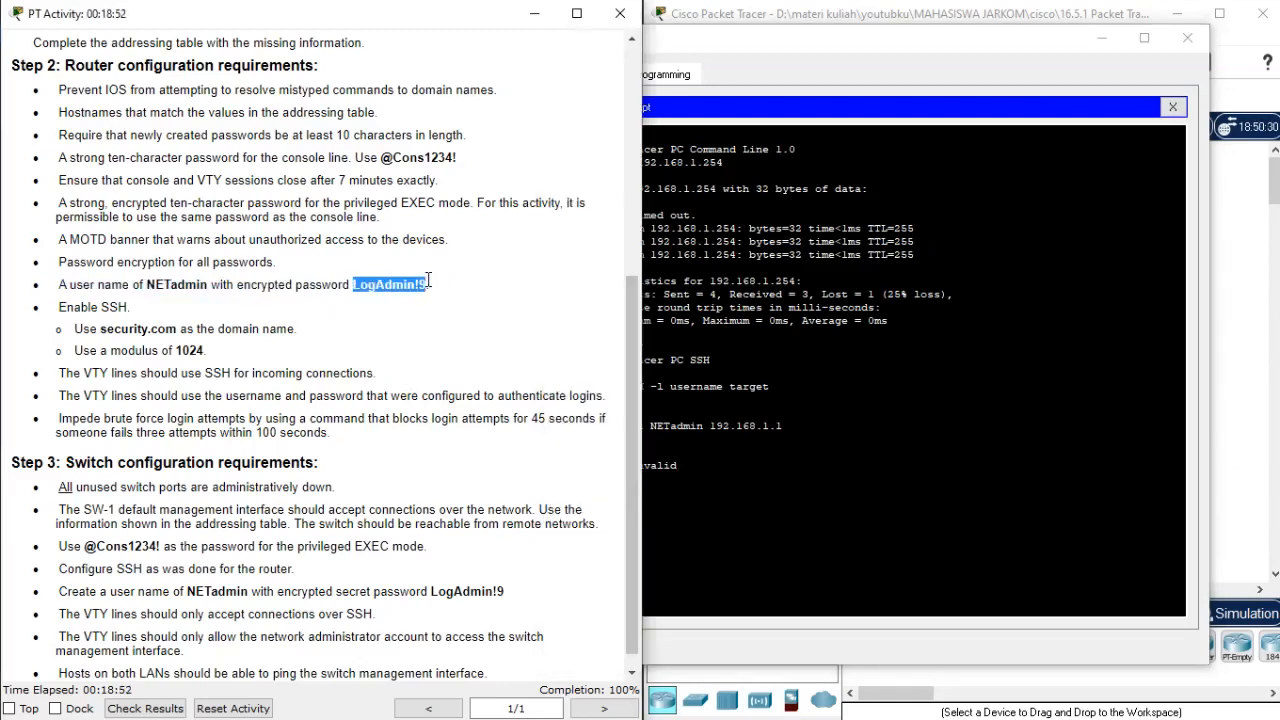
left_click(637, 270)
right_click(818, 268)
left_click(836, 294)
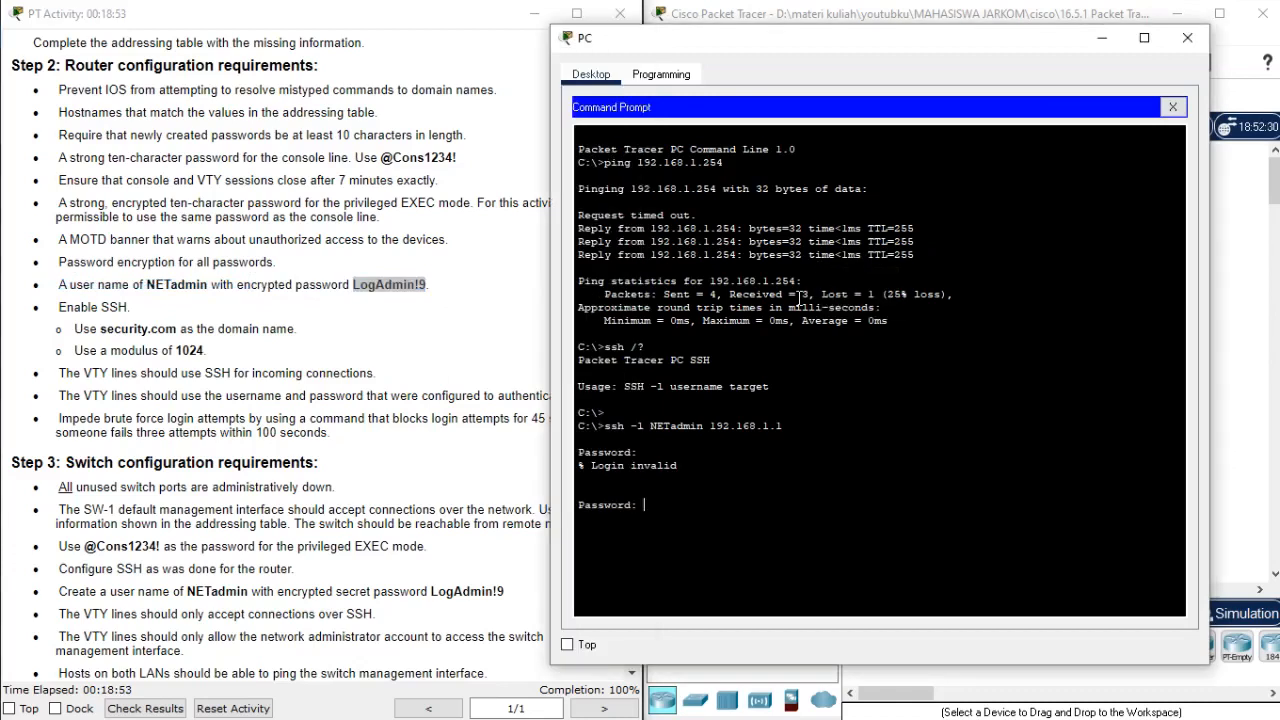
key("Return")
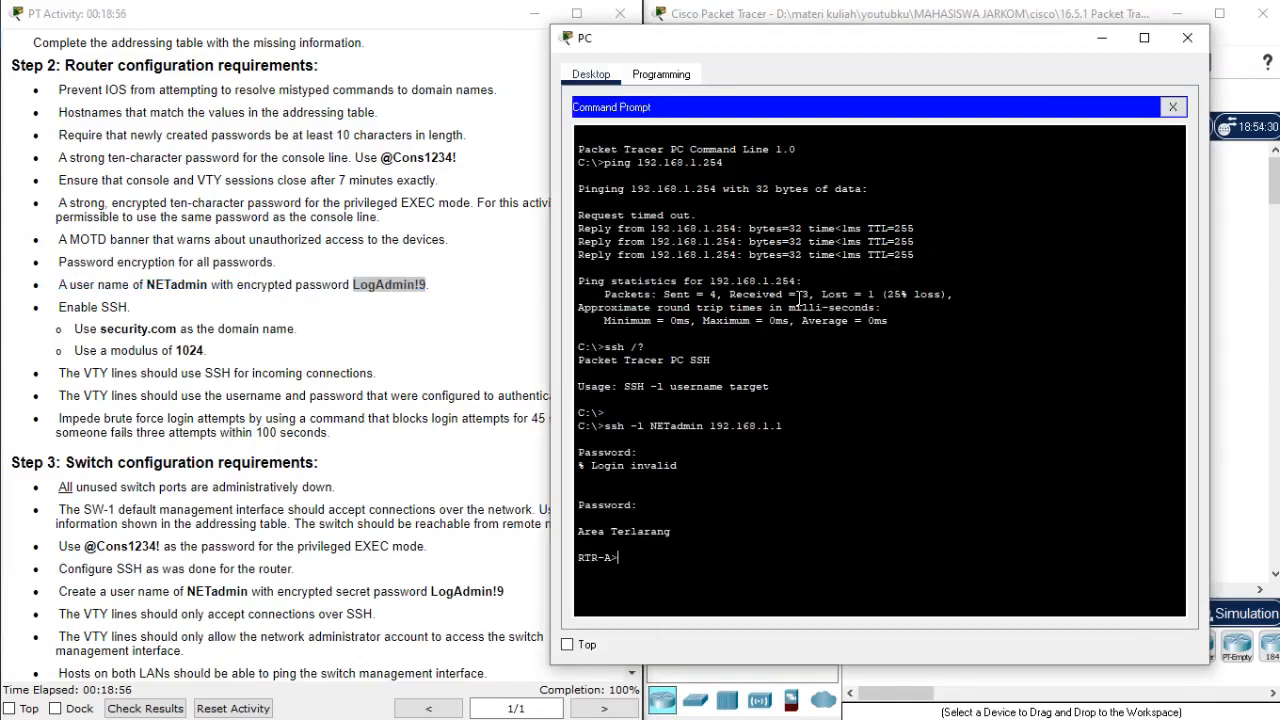
Enter privileged EXEC mode on RTR-A with the privileged EXEC password copied from the requirements.
type("ena")
key("Return")
left_click_drag(381, 157, 462, 167)
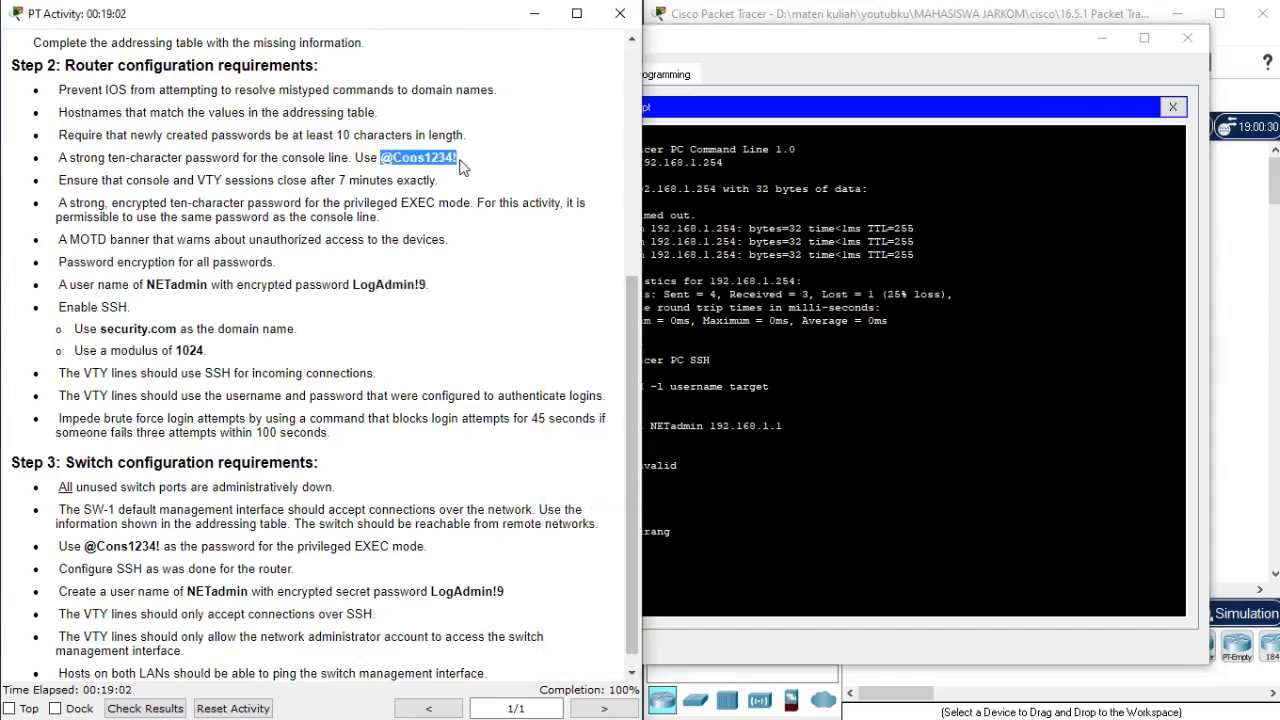
left_click(800, 166)
right_click(798, 176)
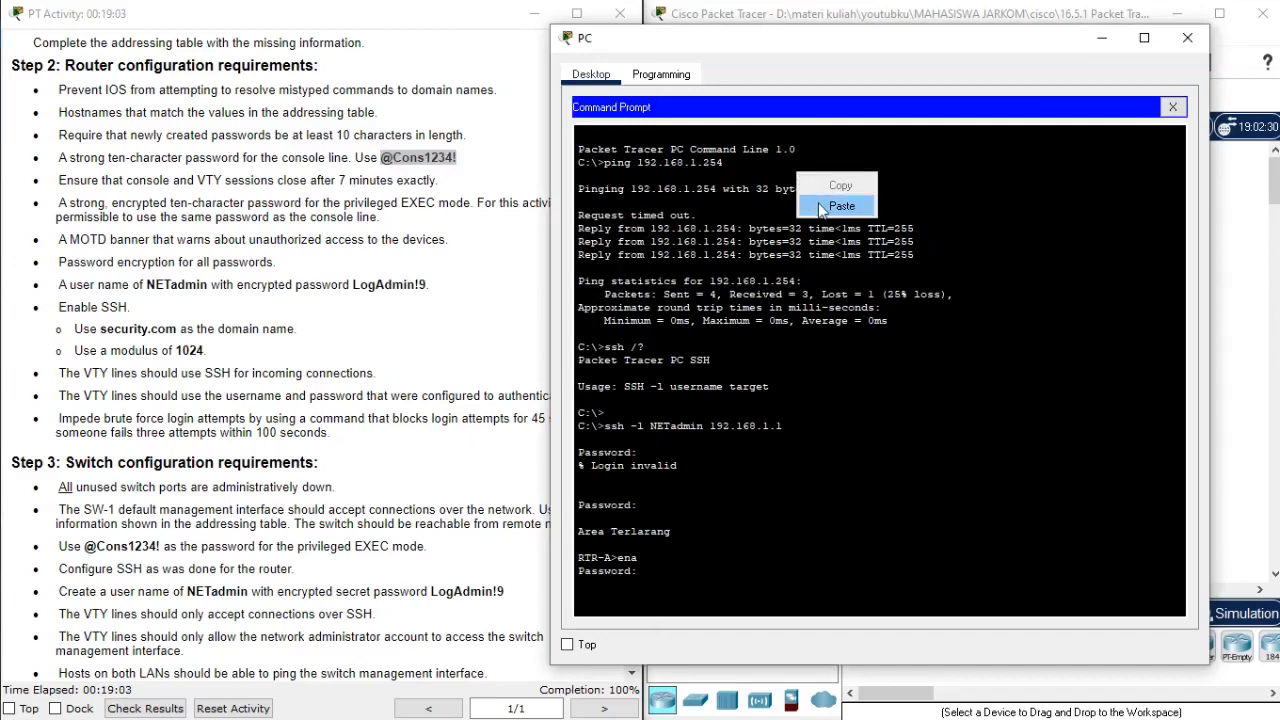
left_click(840, 206)
key("Return")
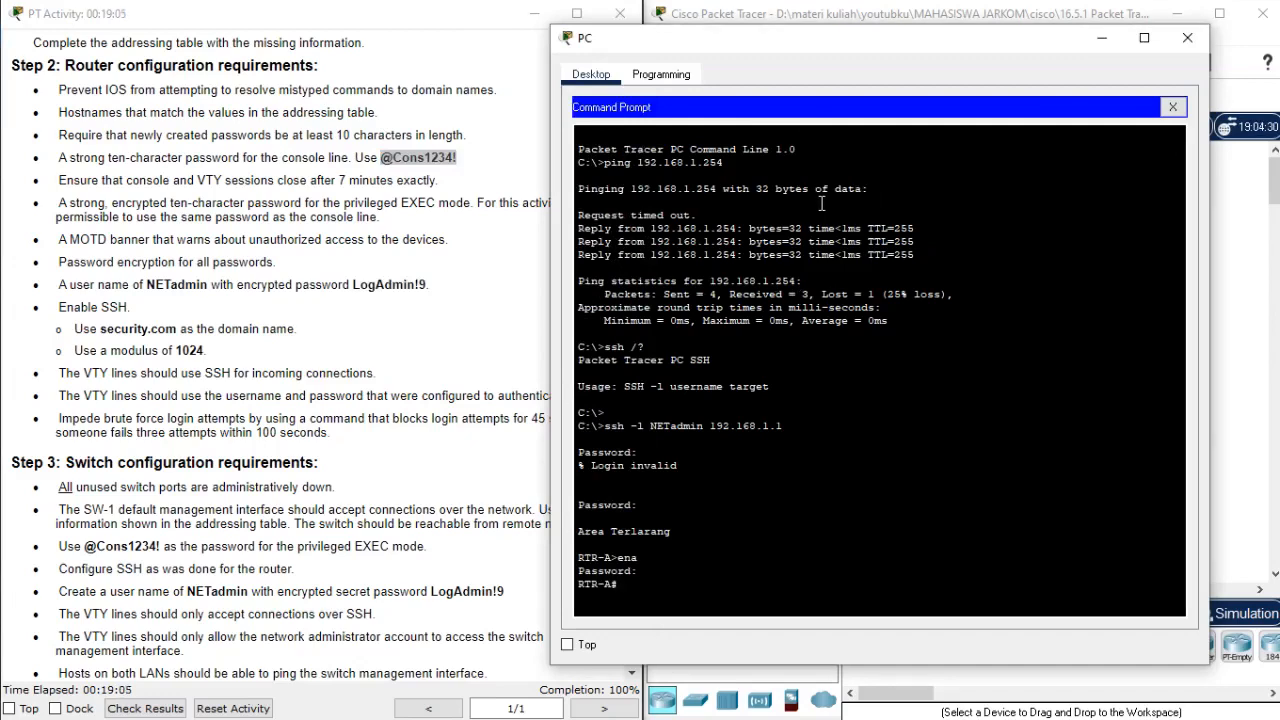
Enter global configuration mode on RTR-A, then exit back out until the SSH session is closed.
type("conf")
key("Tab")
key("Return")
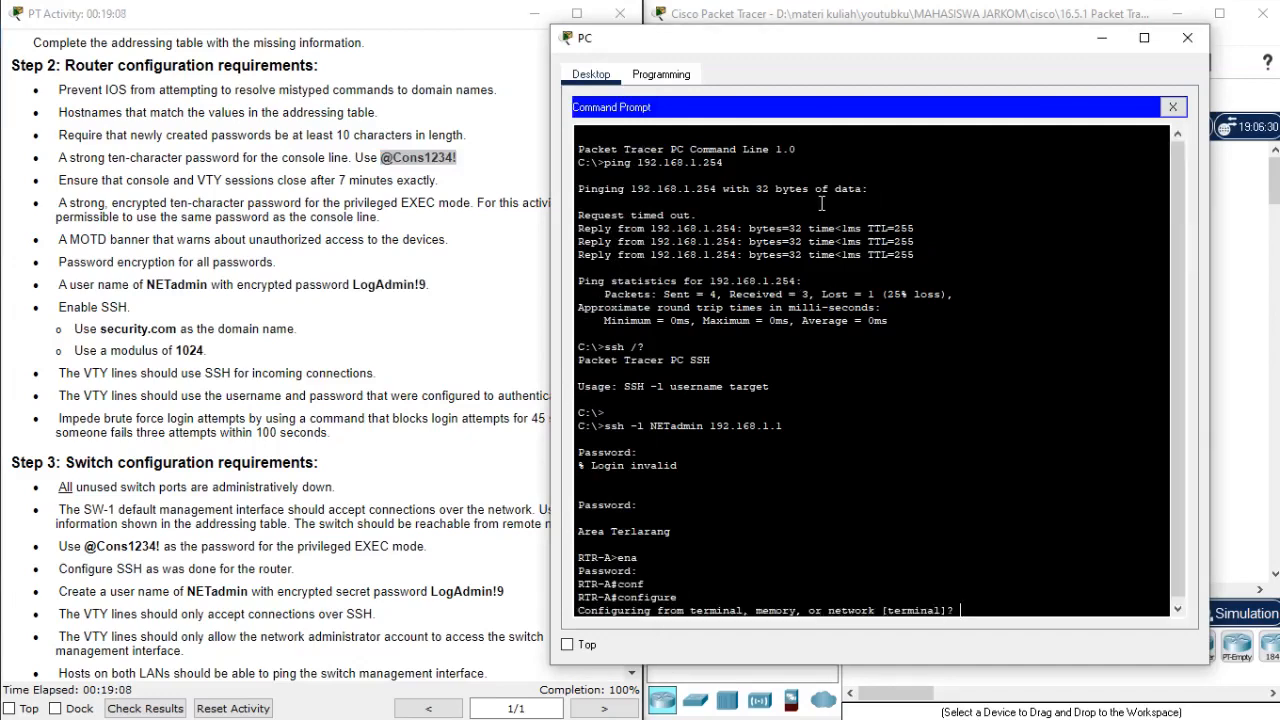
key("Return")
type("exit")
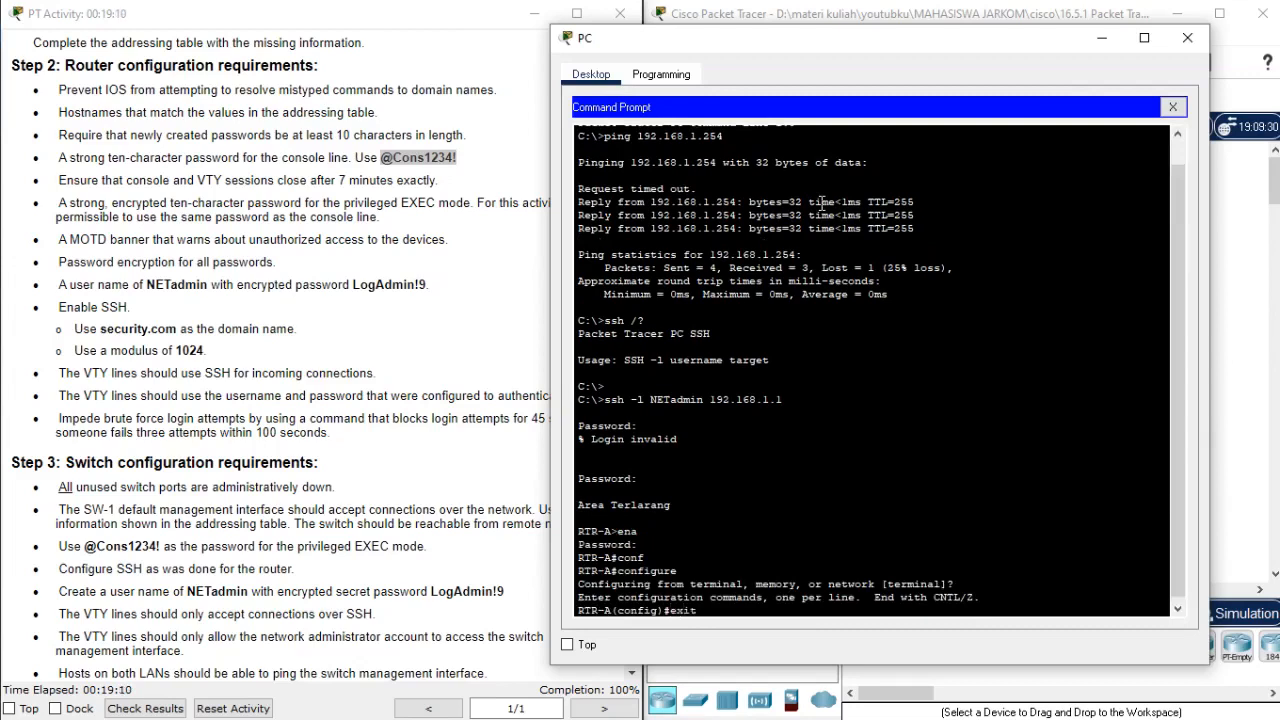
key("Return")
type("exit")
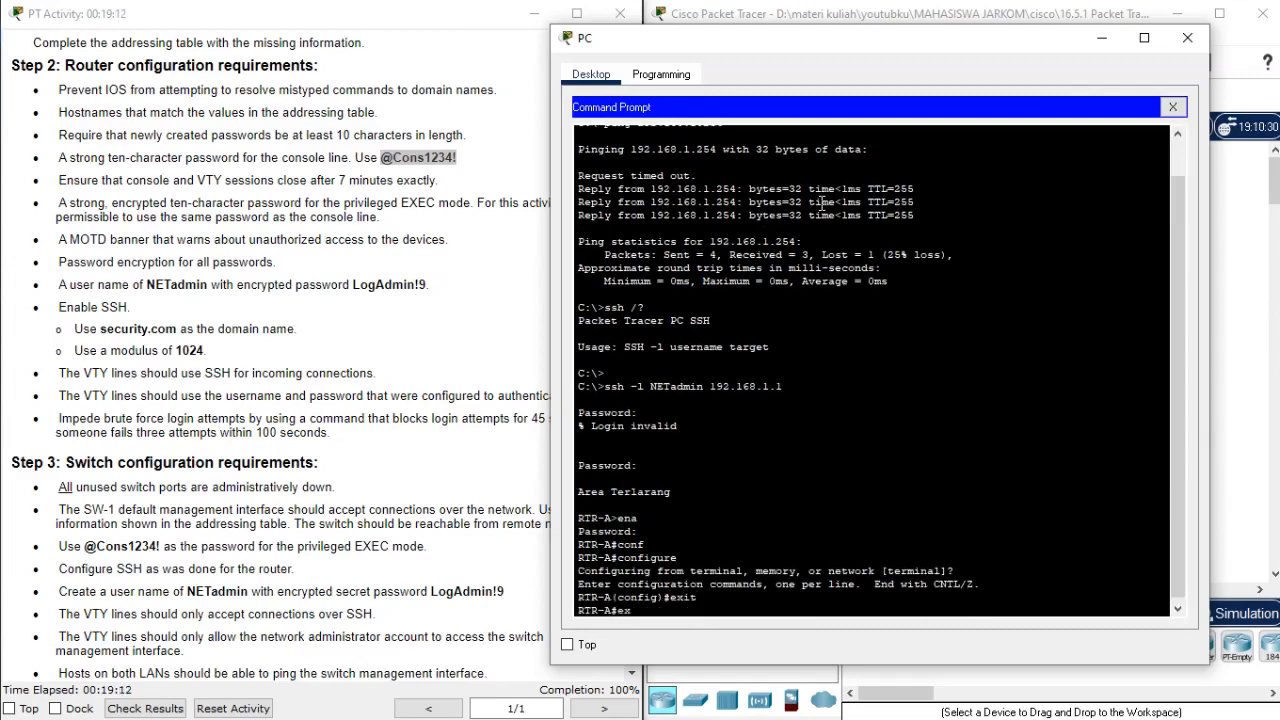
key("Return")
key("Return")
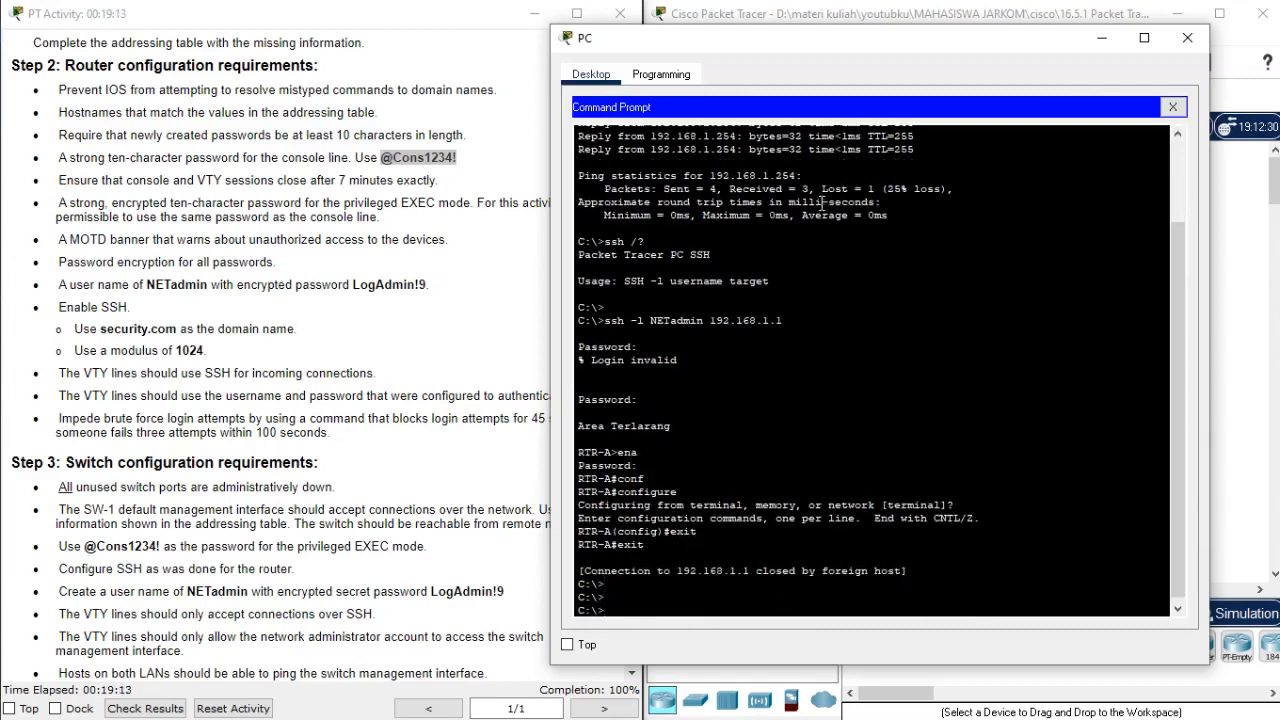
Start an SSH connection from the PC to SW-1 at 192.168.1.254 as NETadmin, reusing the previous command.
left_click_drag(749, 46, 240, 38)
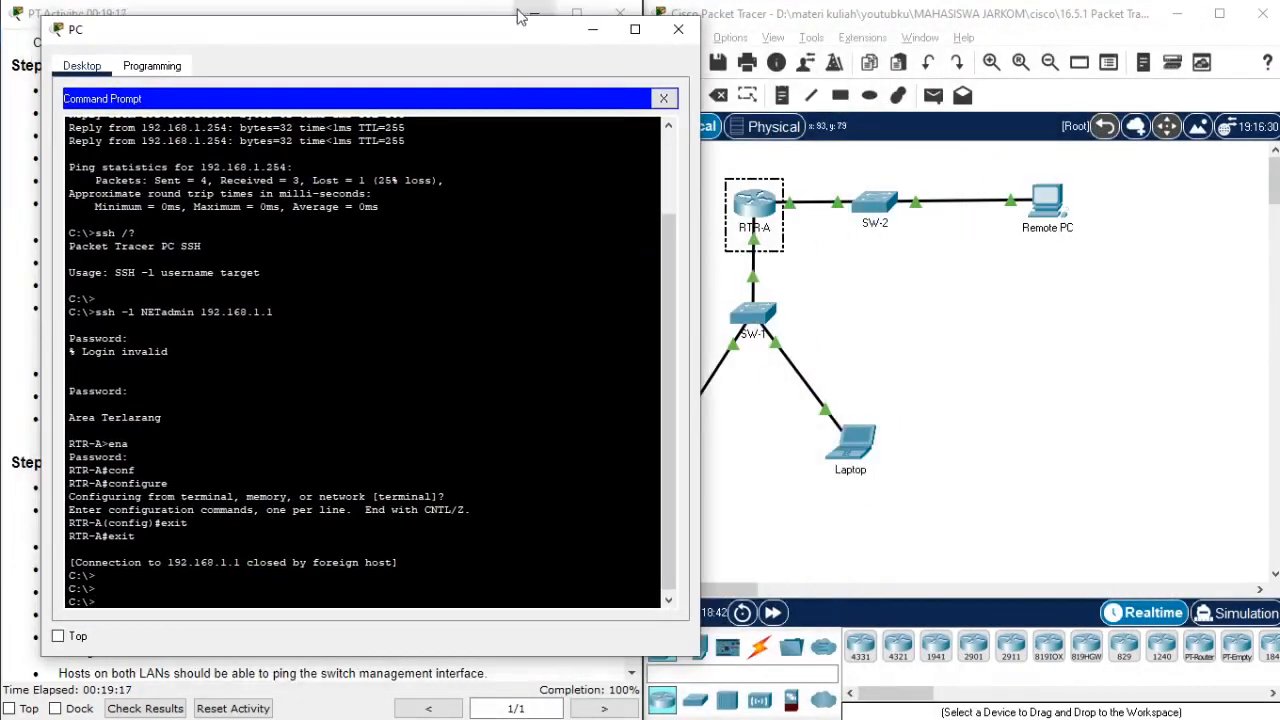
left_click_drag(519, 17, 1050, 63)
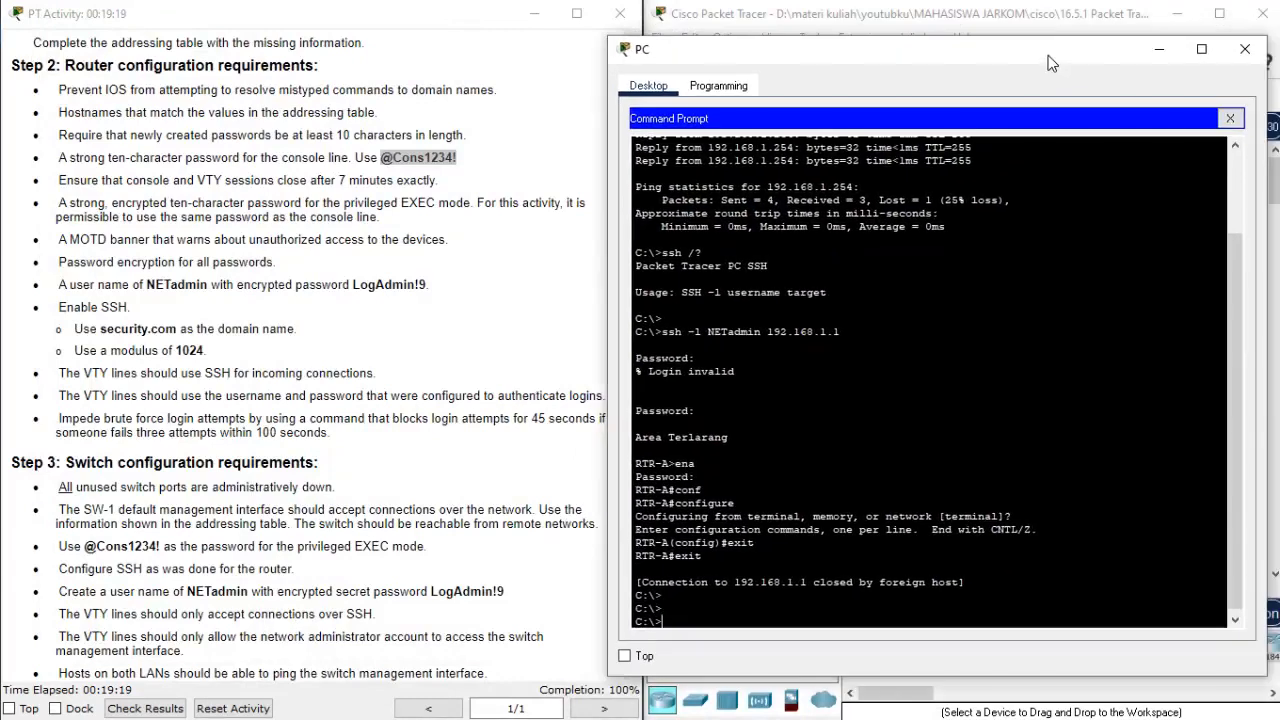
key("Up")
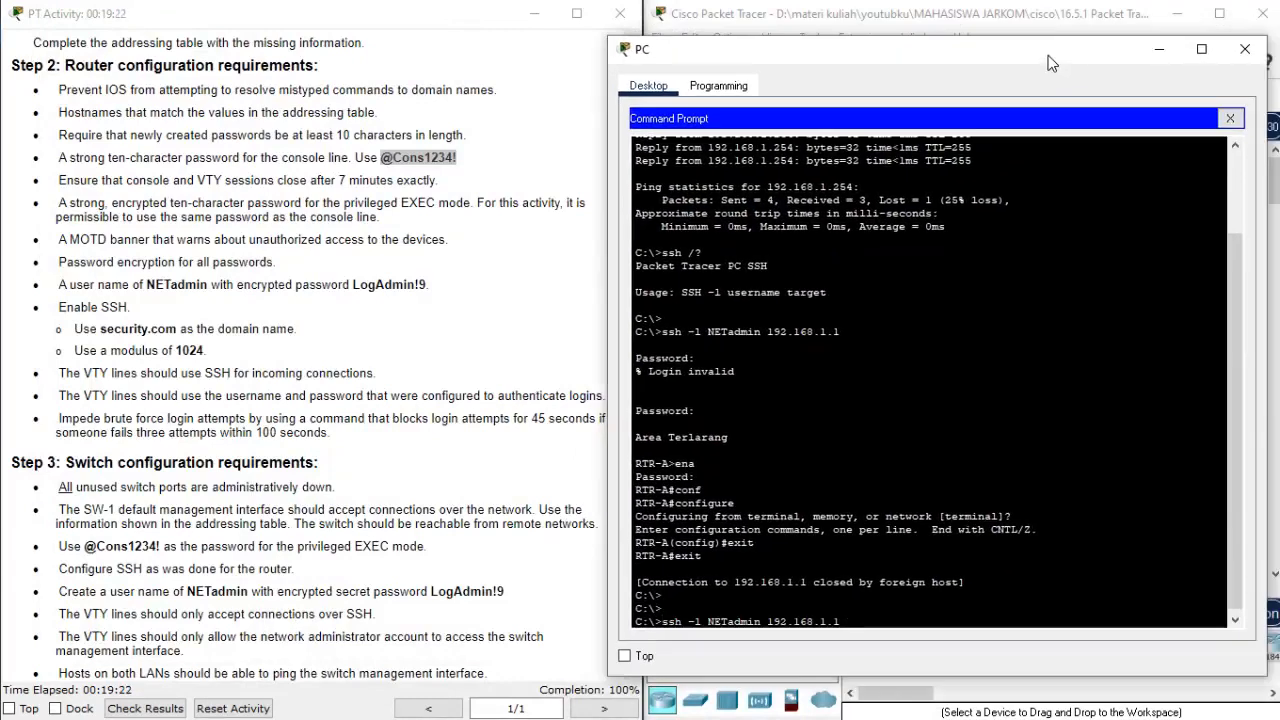
type("254")
key("Return")
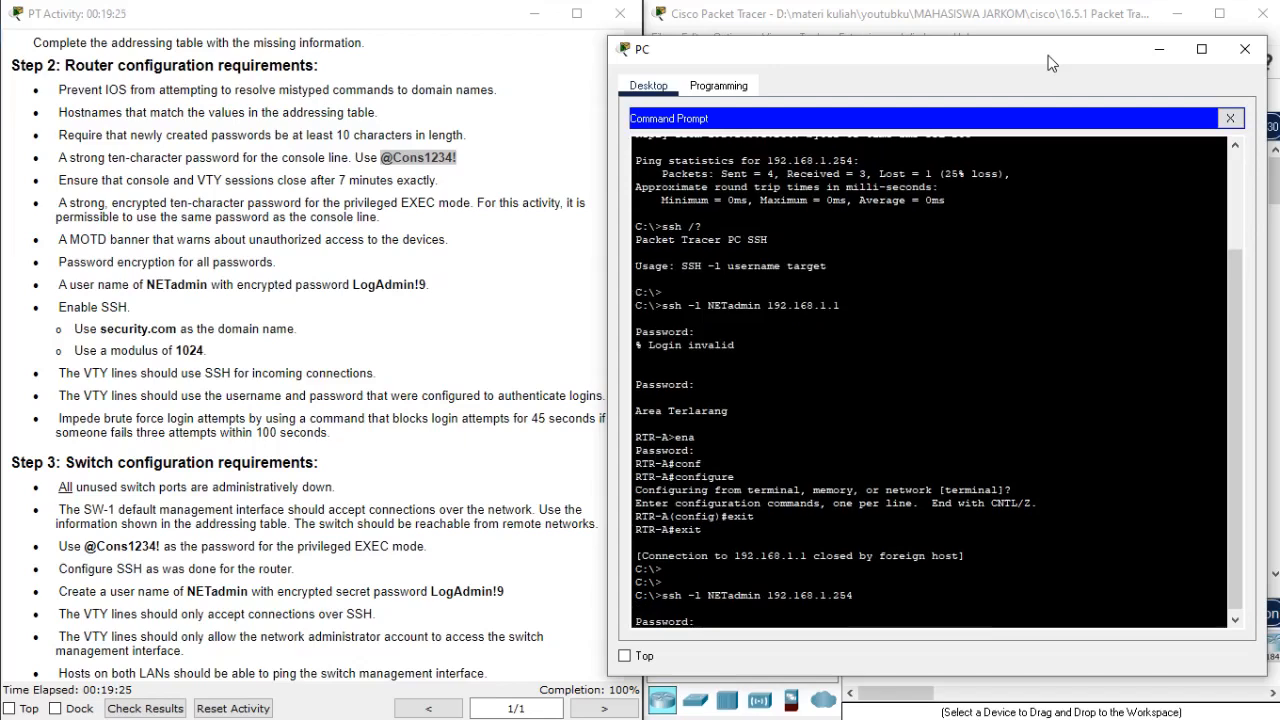
Log in to SW-1 over SSH with the NETadmin secret password copied from the Step 3 requirements.
scroll(331, 286, "down", 1)
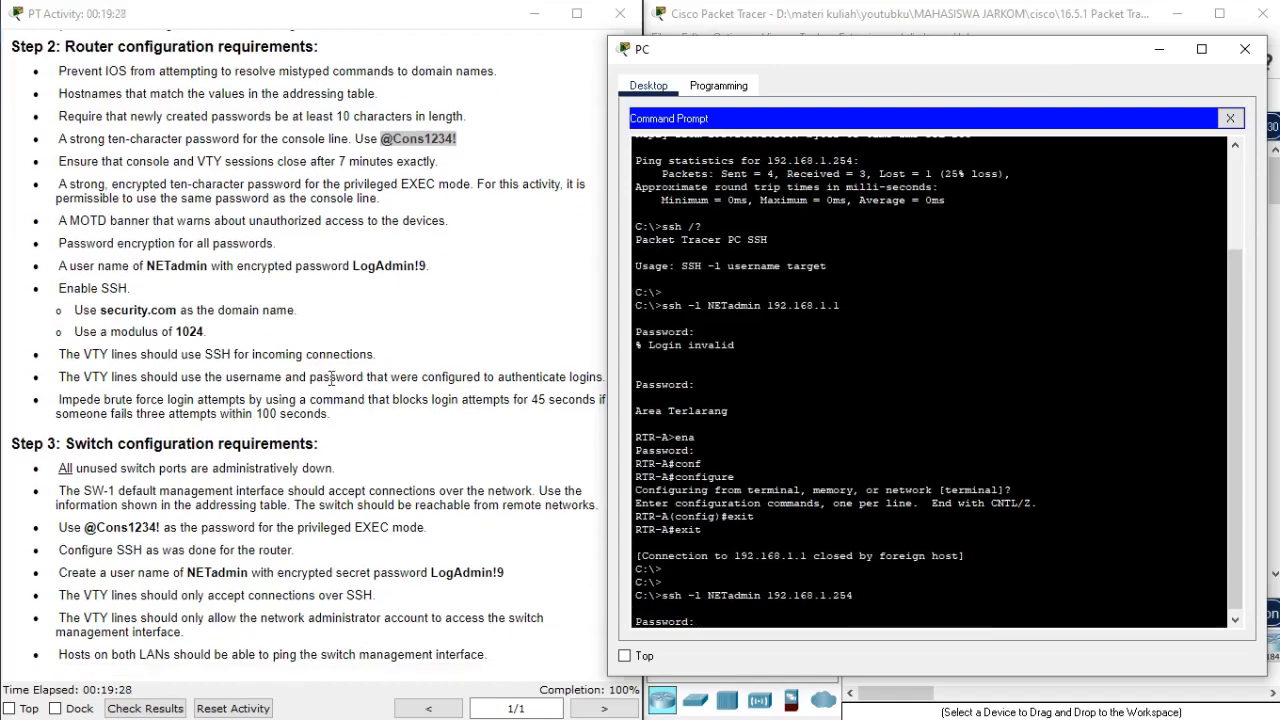
left_click_drag(432, 572, 513, 584)
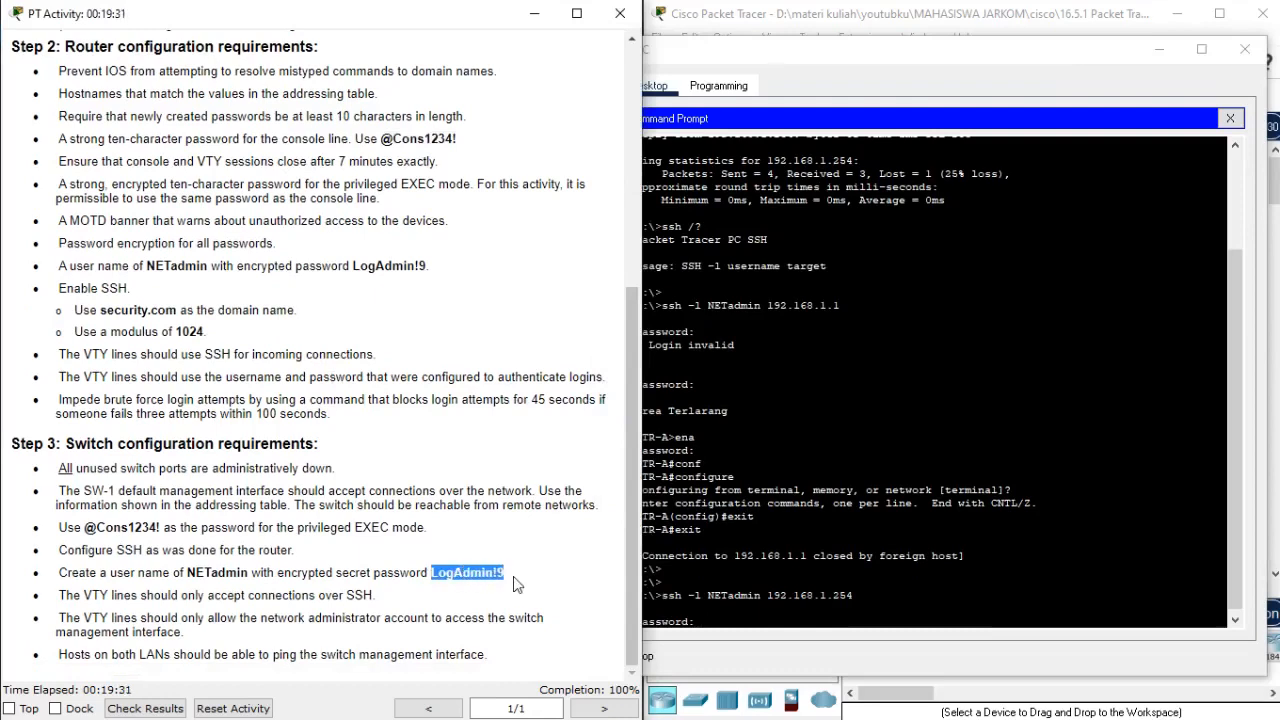
key("ctrl+c")
right_click(876, 490)
left_click(890, 521)
key("Return")
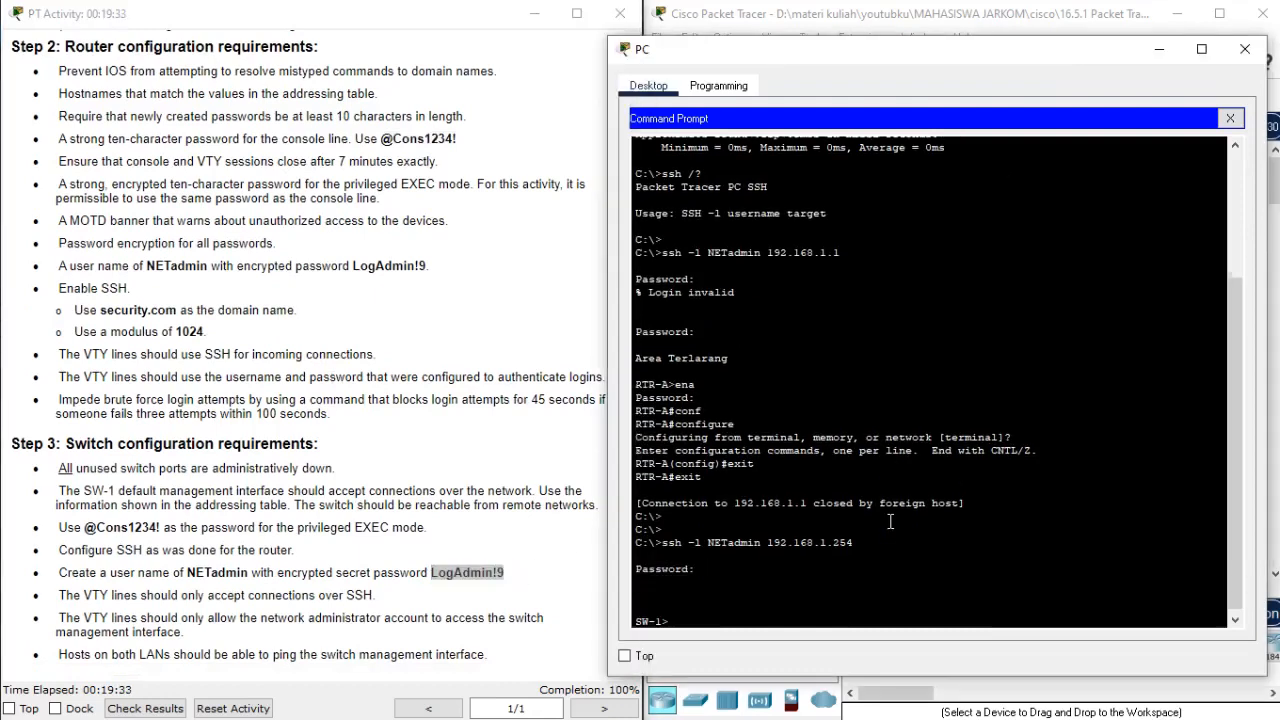
Enter privileged EXEC mode on SW-1 with the privileged EXEC password copied from the Step 3 requirements.
type("ena")
key("Return")
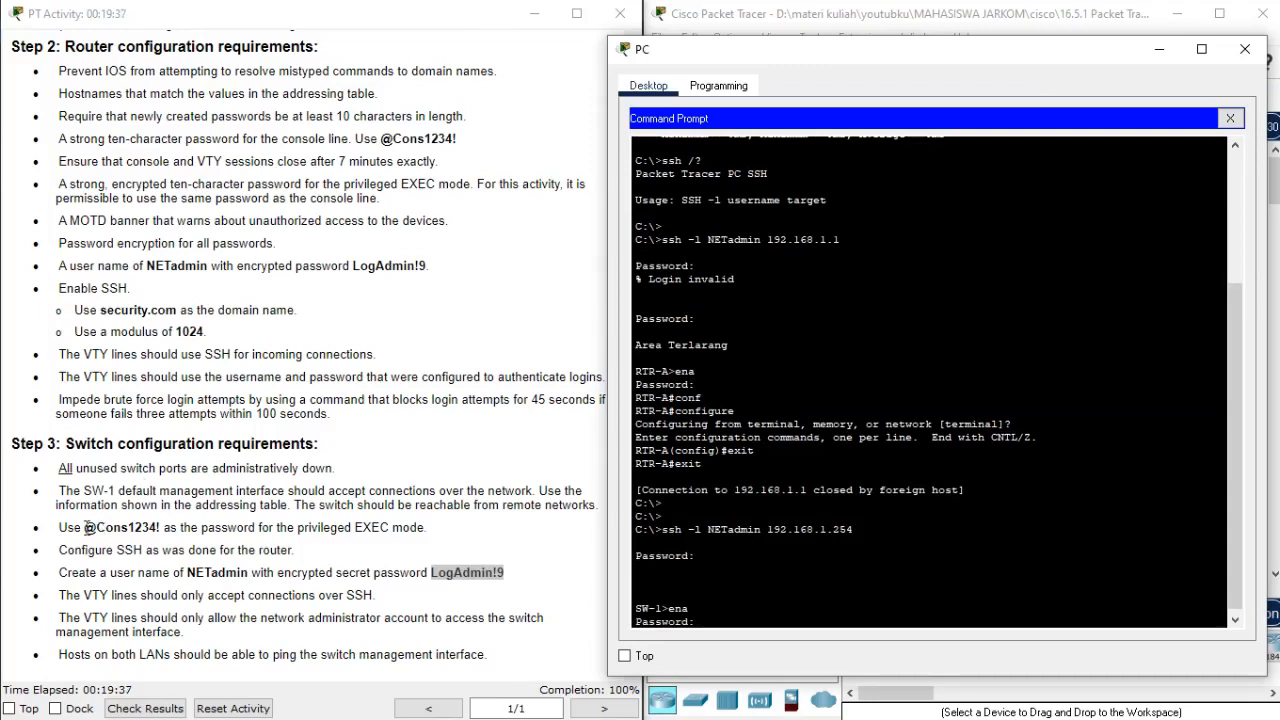
left_click_drag(85, 527, 162, 531)
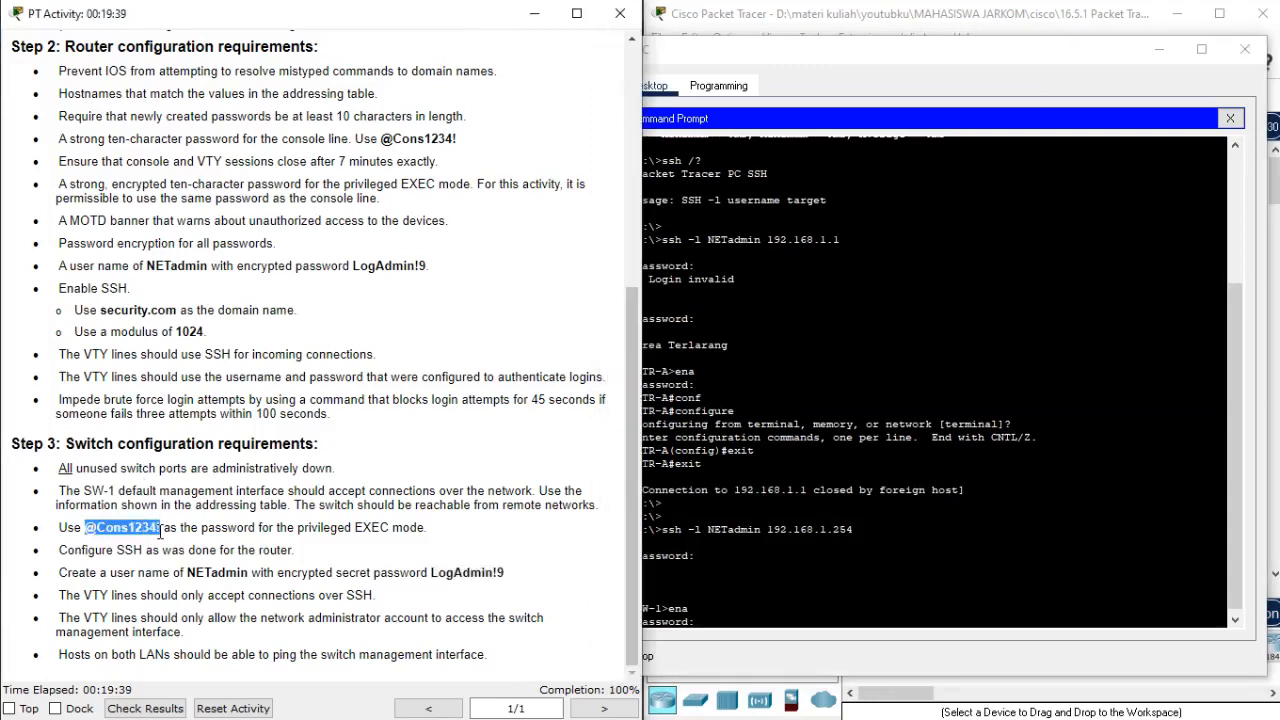
key("ctrl+c")
right_click(855, 381)
left_click(866, 415)
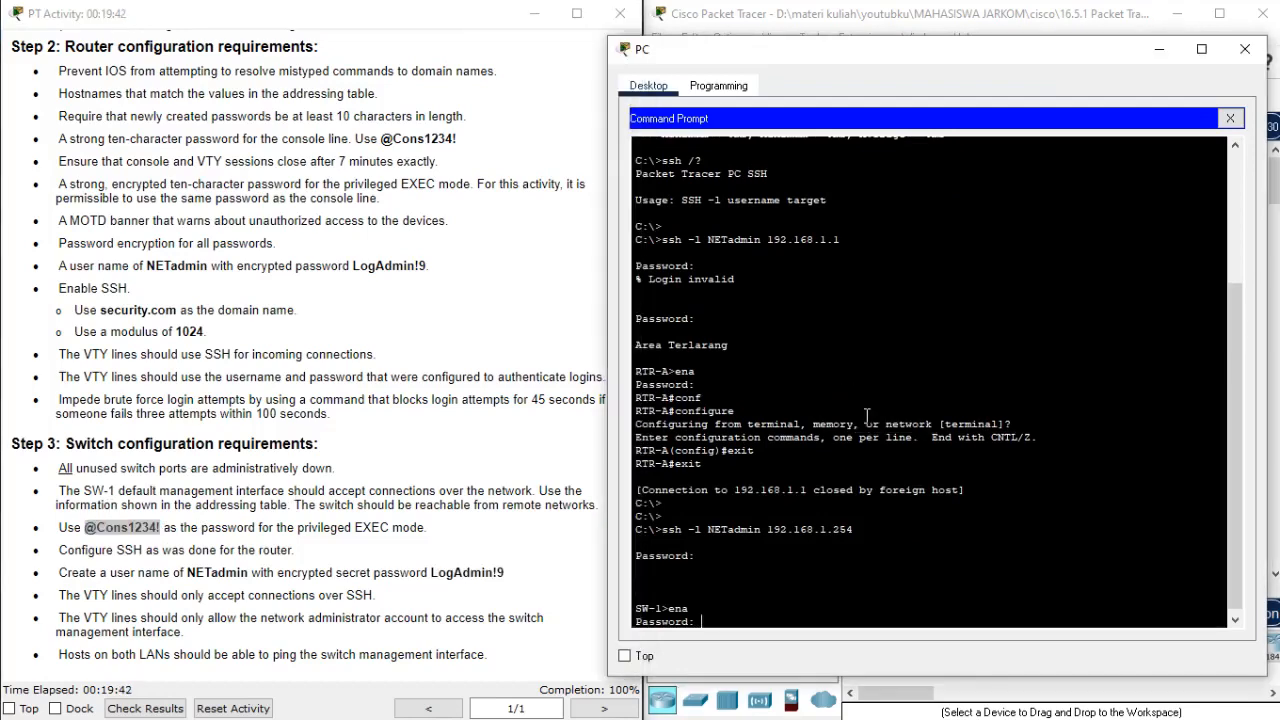
key("Return")
Enter global configuration mode on SW-1 over SSH, then minimize the PC window to return to the topology.
type("conf")
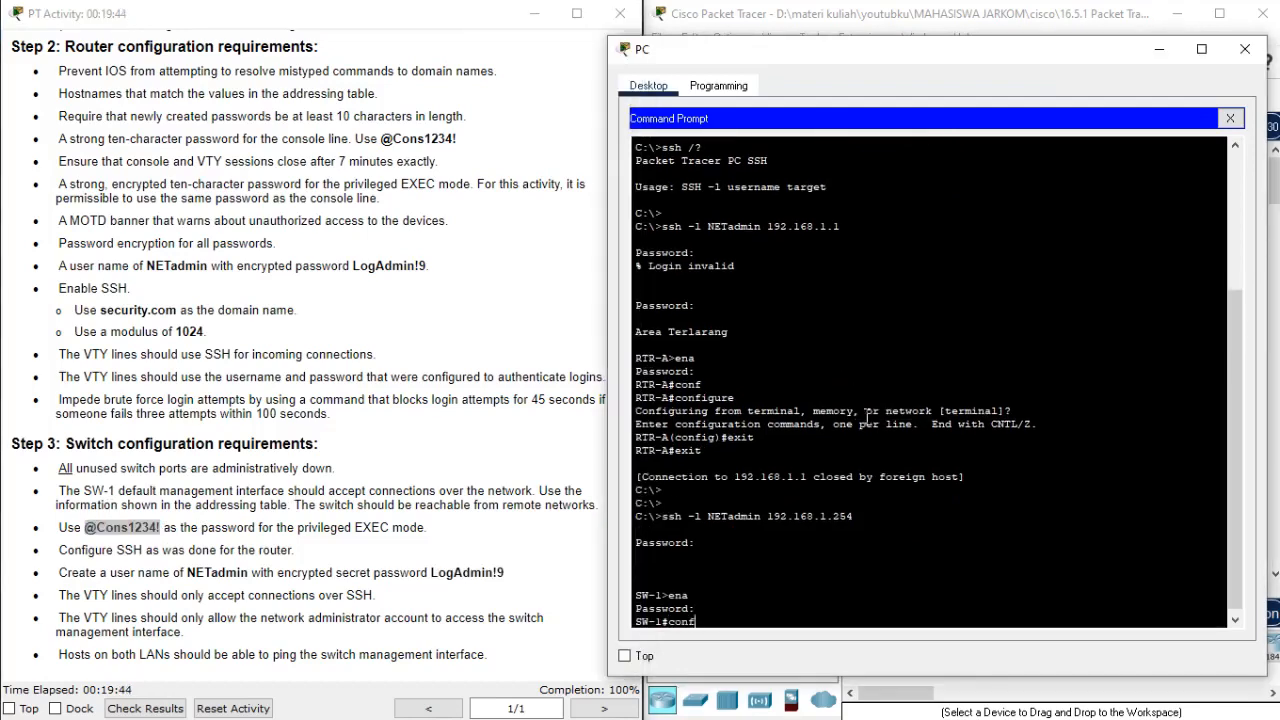
key("Return")
key("Return")
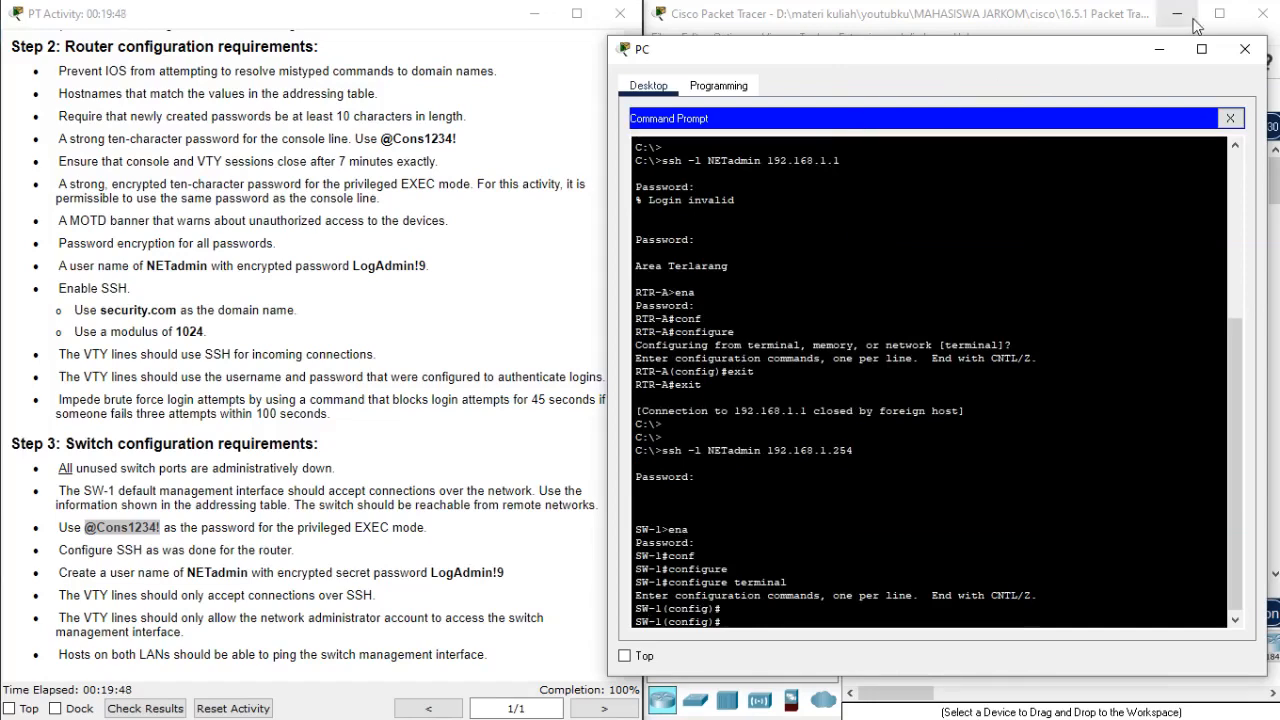
left_click(1162, 52)
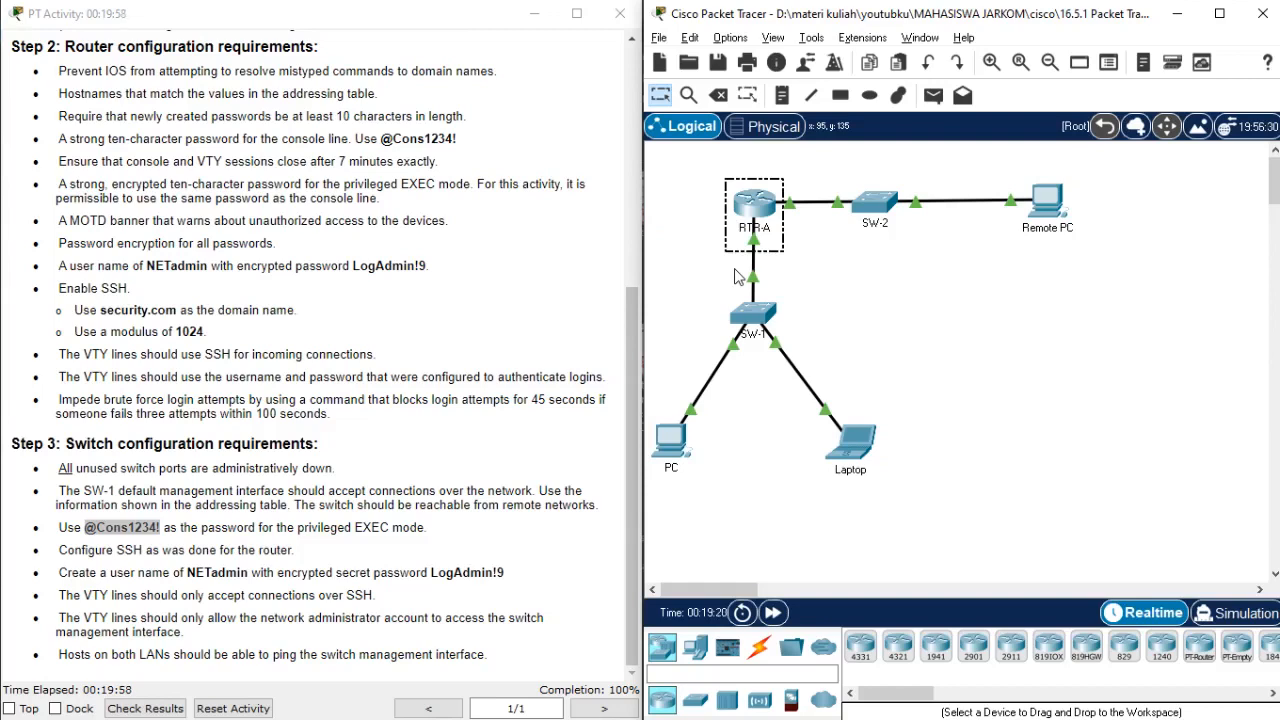
mouse_move(741, 224)
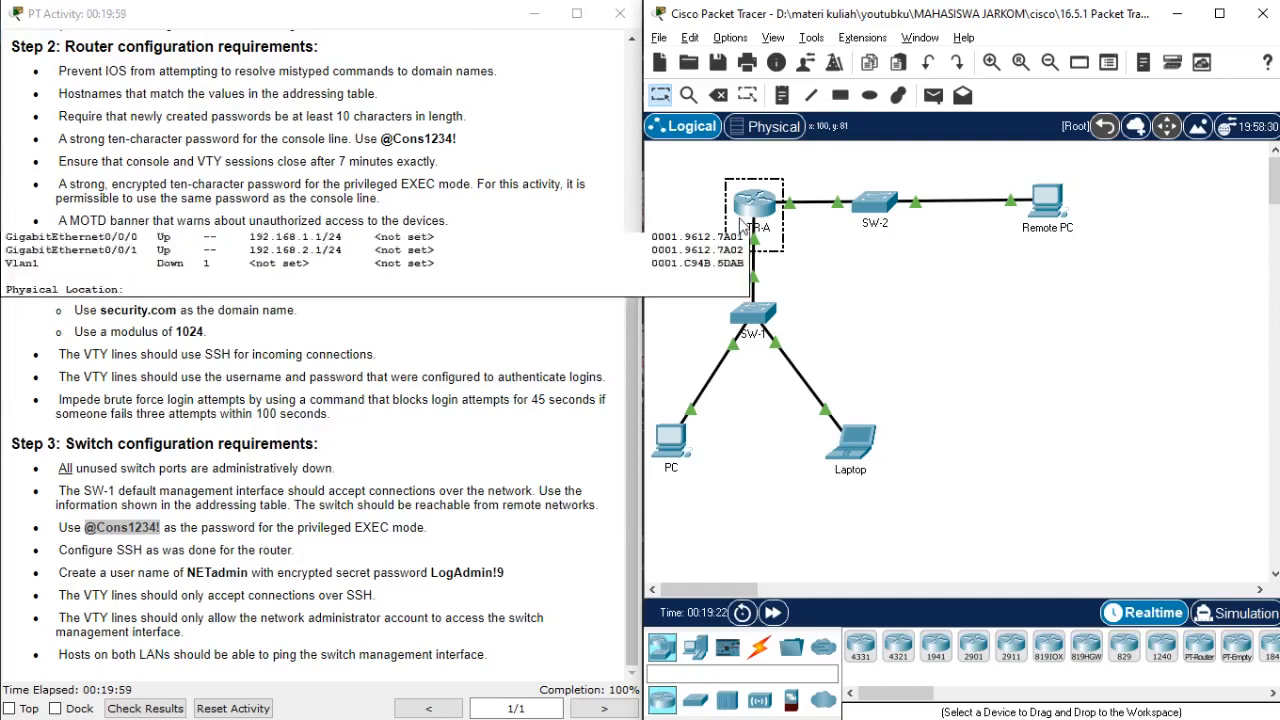